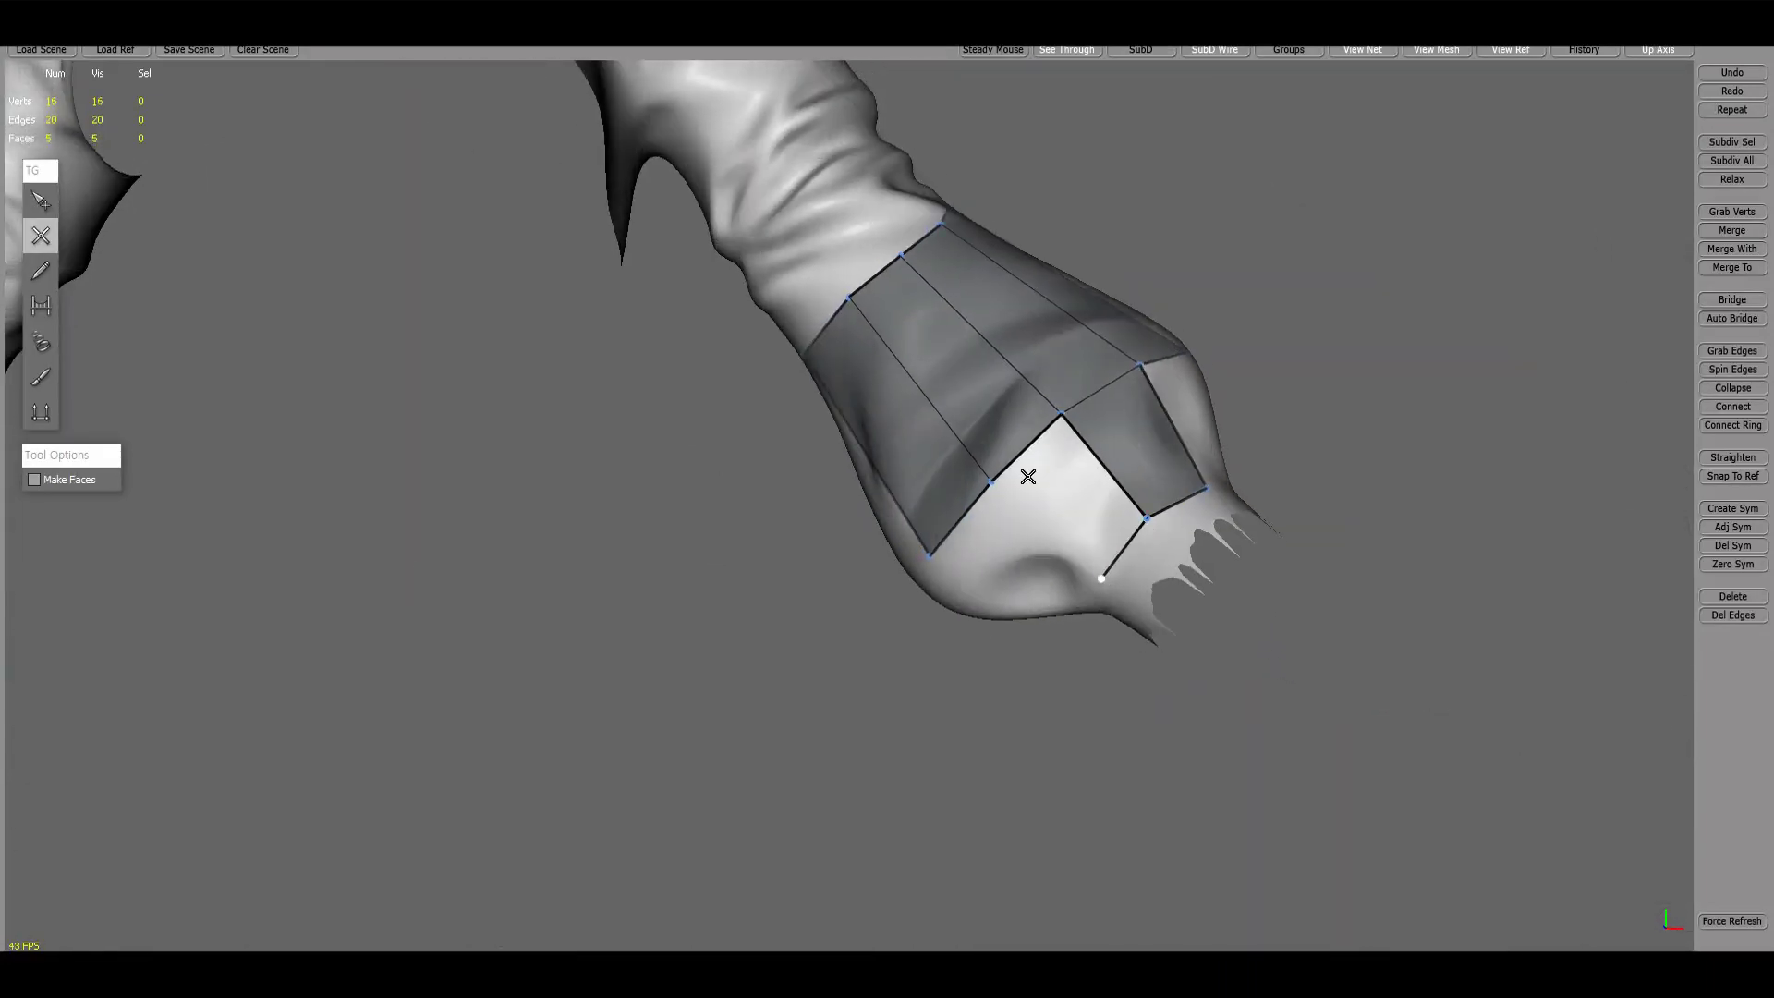
Step: Add quad faces along the cuff strip, joining the top vertex to the band
{"action": "mouse_move", "coordinate": [1029, 476]}
{"action": "middle_mouse_down"}
{"action": "mouse_move", "coordinate": [1094, 587]}
{"action": "mouse_move", "coordinate": [975, 674]}
{"action": "mouse_move", "coordinate": [983, 726]}
{"action": "mouse_move", "coordinate": [1105, 511]}
{"action": "mouse_move", "coordinate": [1013, 460]}
{"action": "middle_mouse_up"}
{"action": "left_click", "coordinate": [1093, 587]}
{"action": "left_click", "coordinate": [664, 114]}
{"action": "middle_click_drag", "start_coordinate": [663, 114], "coordinate": [707, 282]}
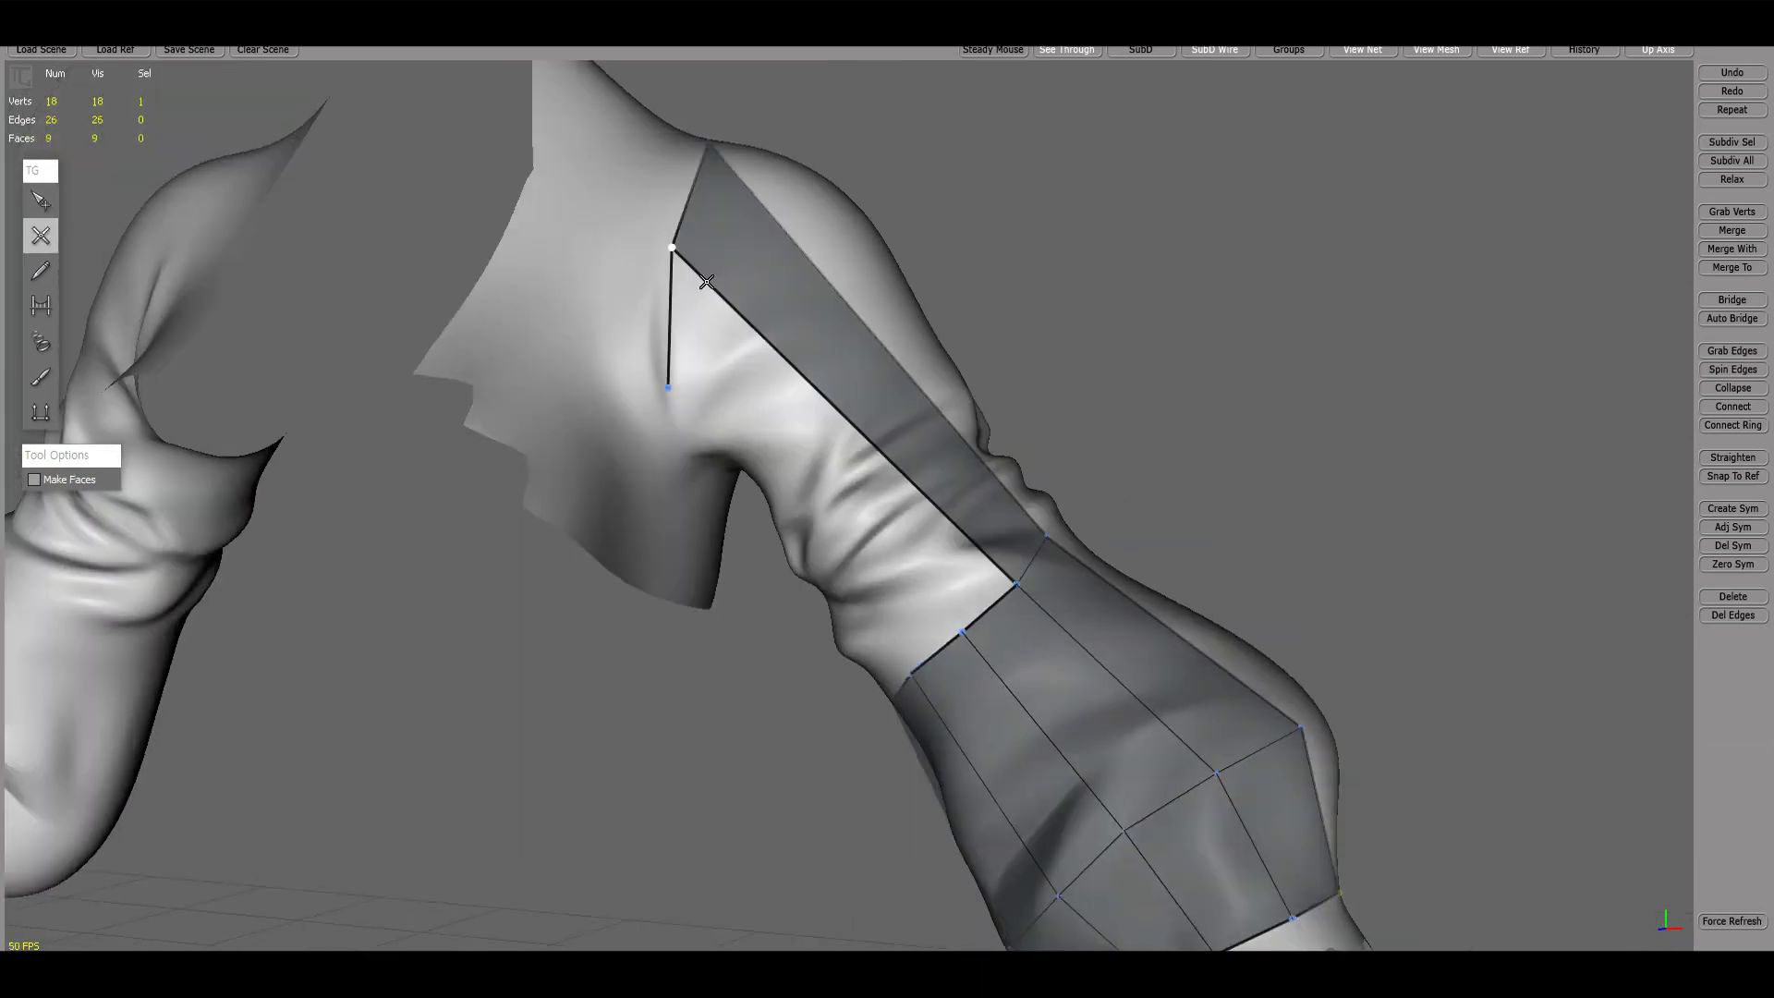
{"action": "middle_click_drag", "start_coordinate": [706, 364], "coordinate": [875, 637]}
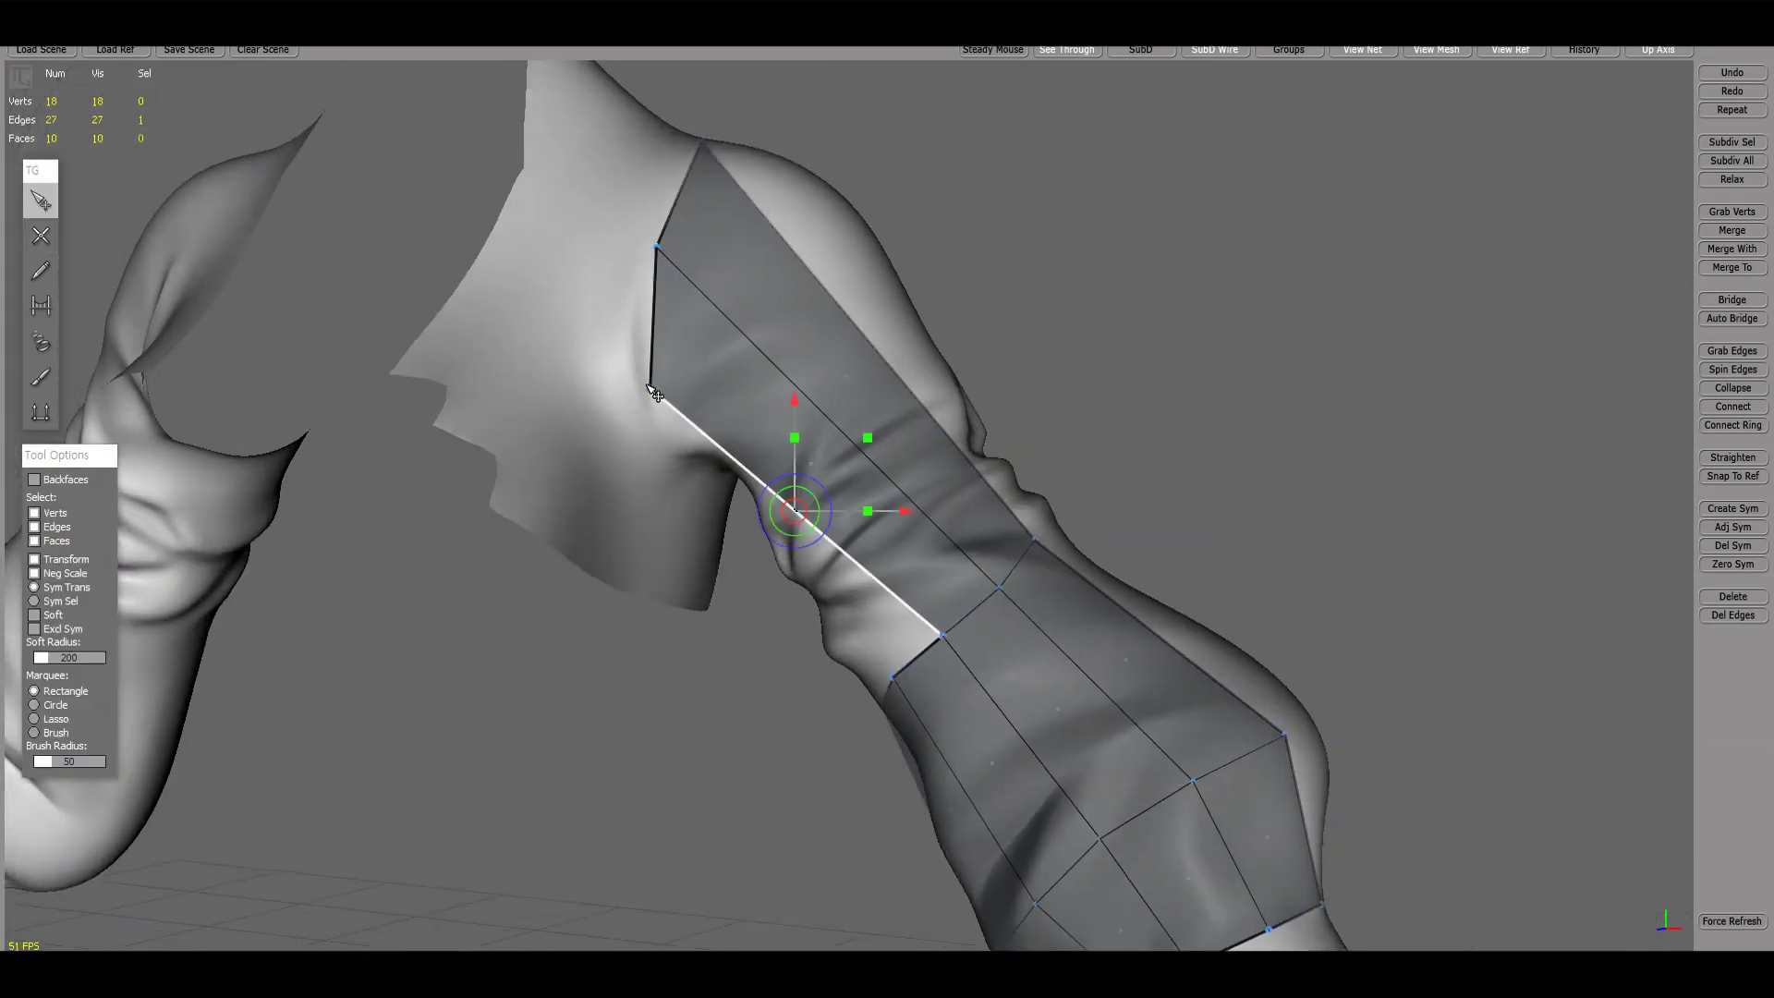
{"action": "key", "text": "w"}
{"action": "mouse_move", "coordinate": [654, 392]}
{"action": "middle_mouse_down"}
{"action": "mouse_move", "coordinate": [851, 428]}
{"action": "mouse_move", "coordinate": [949, 652]}
{"action": "mouse_move", "coordinate": [687, 381]}
{"action": "mouse_move", "coordinate": [844, 479]}
{"action": "mouse_move", "coordinate": [752, 697]}
{"action": "mouse_move", "coordinate": [1017, 540]}
{"action": "mouse_move", "coordinate": [685, 582]}
{"action": "mouse_move", "coordinate": [725, 468]}
{"action": "mouse_move", "coordinate": [380, 499]}
{"action": "middle_mouse_up"}
{"action": "left_click", "coordinate": [684, 383]}
{"action": "key", "text": "q"}
{"action": "key", "text": "w"}
{"action": "key", "text": "q"}
Step: Cut edge loops around the cuff, adding new vertices there
{"action": "key", "text": "w"}
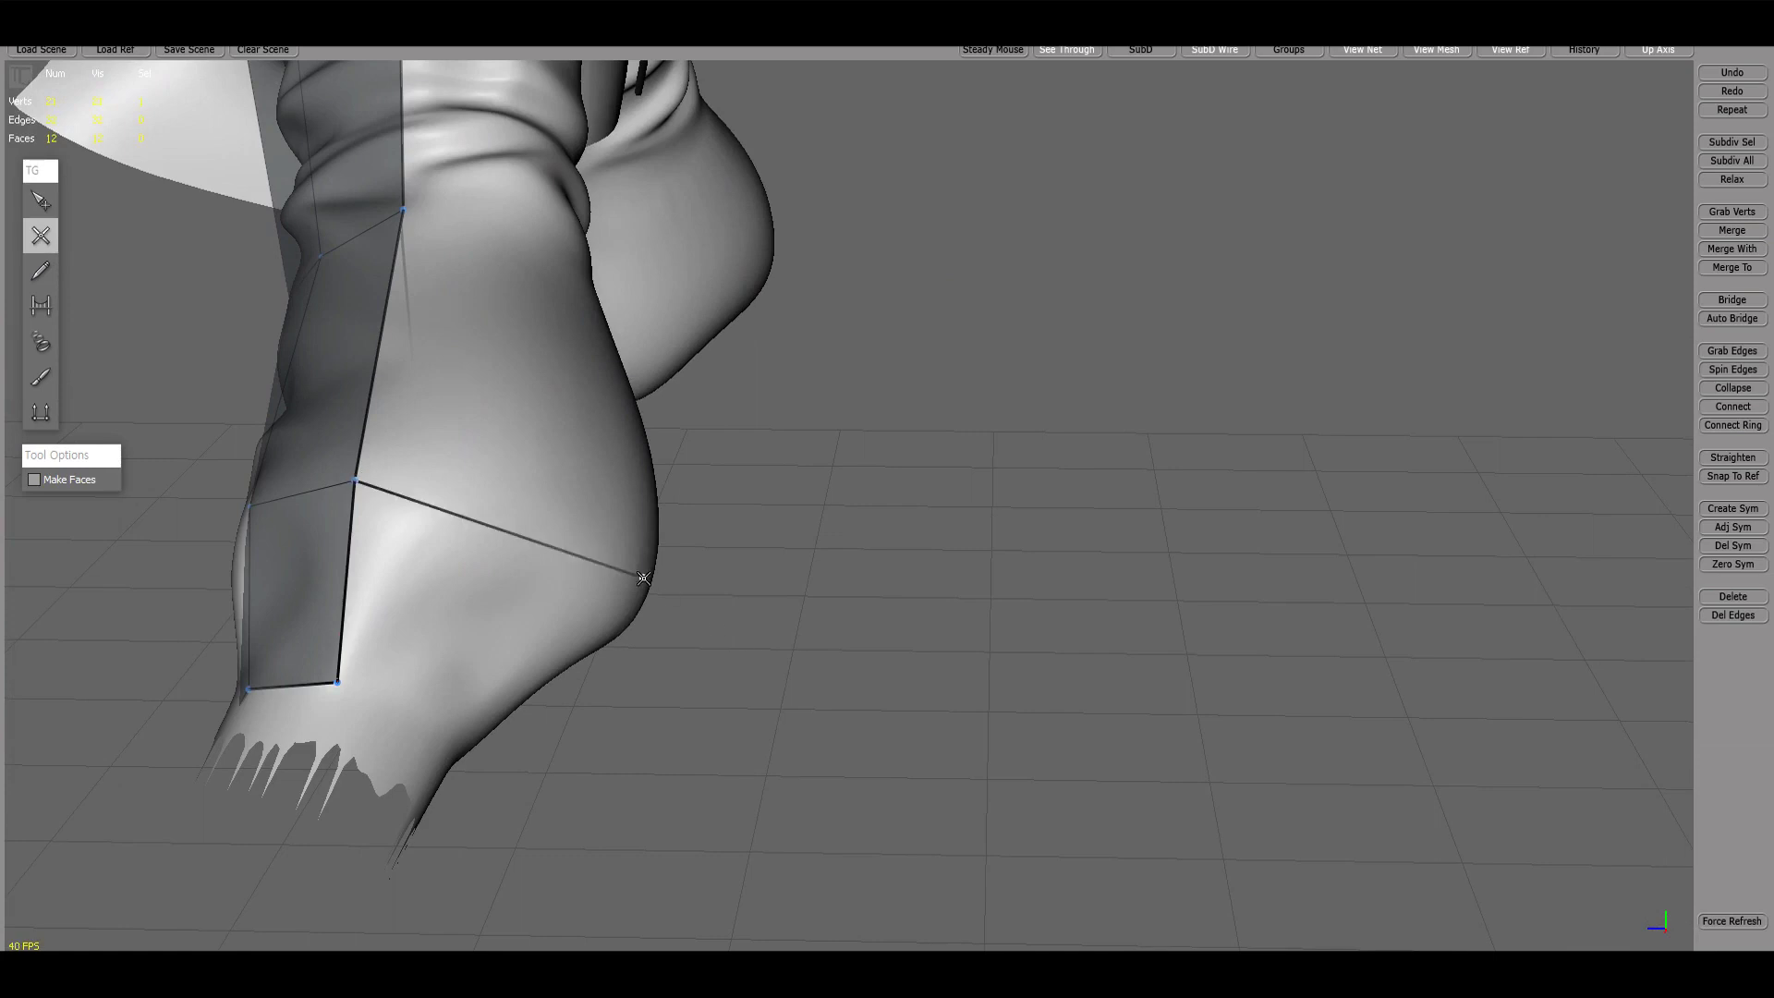
{"action": "mouse_move", "coordinate": [643, 578]}
{"action": "middle_mouse_down"}
{"action": "mouse_move", "coordinate": [595, 579]}
{"action": "mouse_move", "coordinate": [843, 230]}
{"action": "mouse_move", "coordinate": [1065, 764]}
{"action": "mouse_move", "coordinate": [1044, 553]}
{"action": "mouse_move", "coordinate": [881, 419]}
{"action": "middle_mouse_up"}
{"action": "mouse_move", "coordinate": [758, 481]}
{"action": "middle_mouse_down"}
{"action": "mouse_move", "coordinate": [986, 551]}
{"action": "mouse_move", "coordinate": [1145, 527]}
{"action": "mouse_move", "coordinate": [1348, 434]}
{"action": "mouse_move", "coordinate": [1216, 480]}
{"action": "mouse_move", "coordinate": [1111, 563]}
{"action": "mouse_move", "coordinate": [555, 586]}
{"action": "middle_mouse_up"}
{"action": "left_click", "coordinate": [1029, 558]}
{"action": "left_click", "coordinate": [1348, 433]}
{"action": "left_click", "coordinate": [519, 609]}
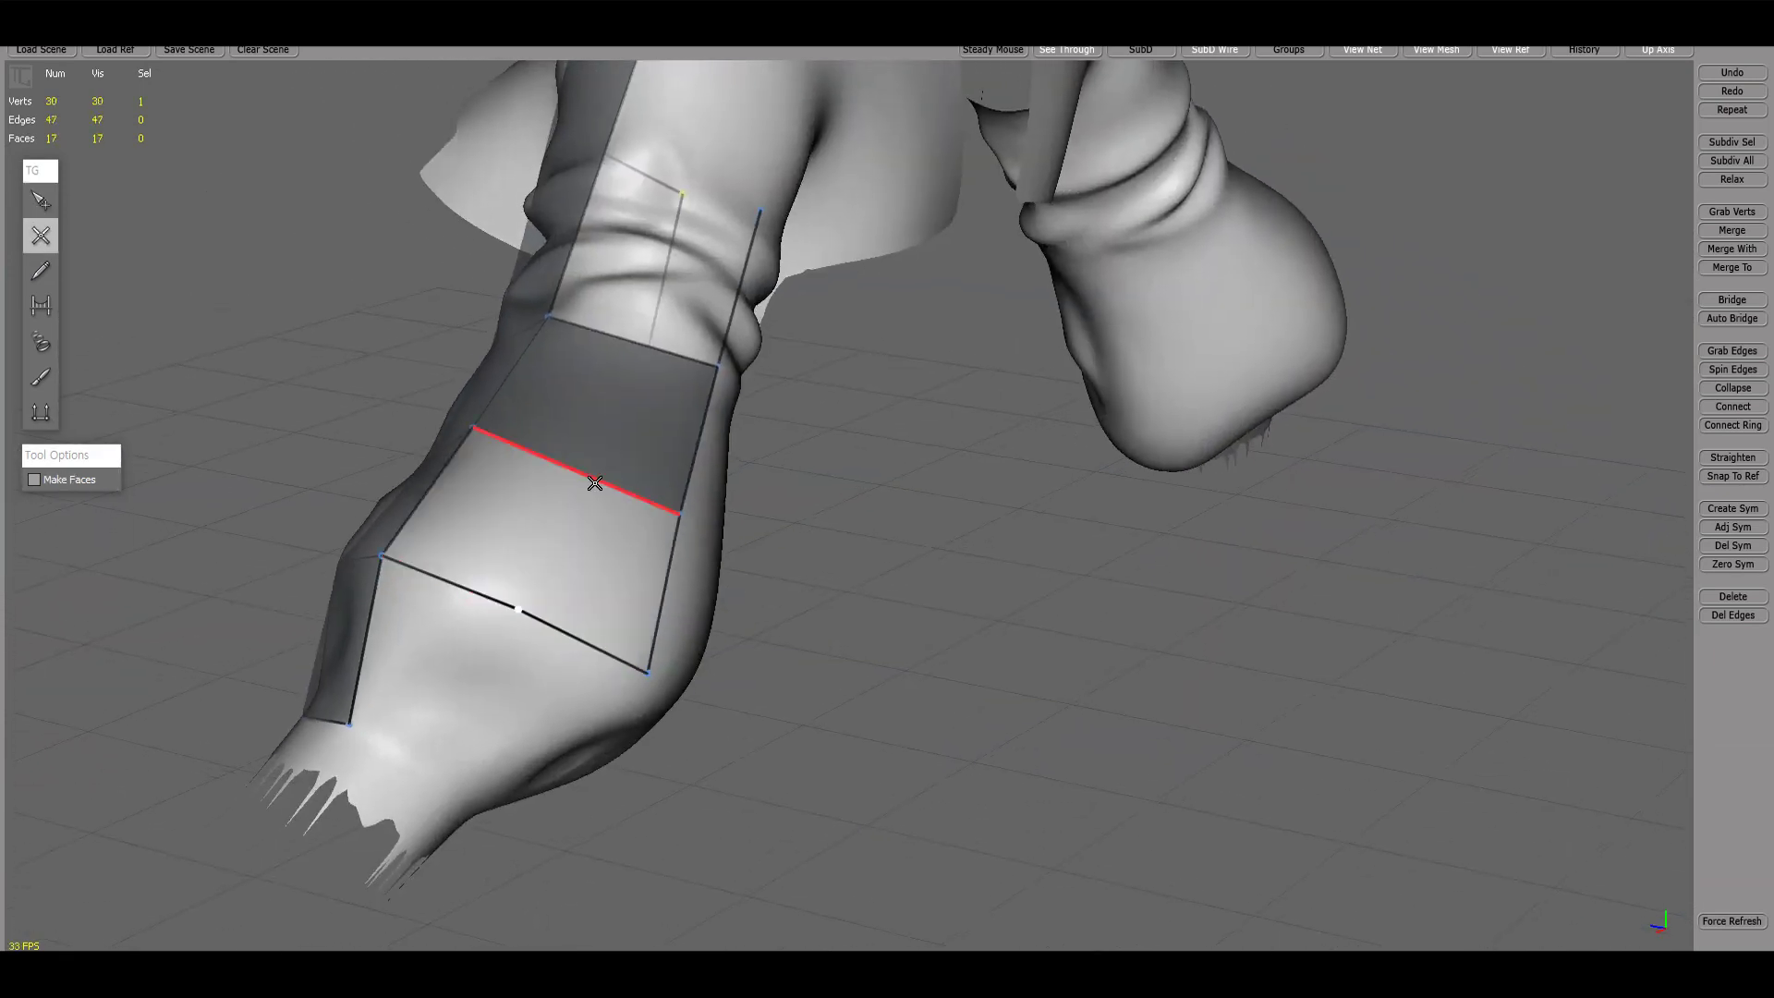
{"action": "left_click", "coordinate": [637, 339]}
{"action": "mouse_move", "coordinate": [636, 339]}
{"action": "middle_mouse_down"}
{"action": "mouse_move", "coordinate": [682, 511]}
{"action": "mouse_move", "coordinate": [809, 553]}
{"action": "mouse_move", "coordinate": [1016, 554]}
{"action": "mouse_move", "coordinate": [1283, 646]}
{"action": "mouse_move", "coordinate": [1128, 594]}
{"action": "mouse_move", "coordinate": [1013, 369]}
{"action": "mouse_move", "coordinate": [1184, 605]}
{"action": "middle_mouse_up"}
Step: Cut more loops across the sleeve and split a wrist face, reaching 28 faces
{"action": "left_click", "coordinate": [833, 504]}
{"action": "left_click", "coordinate": [1283, 646]}
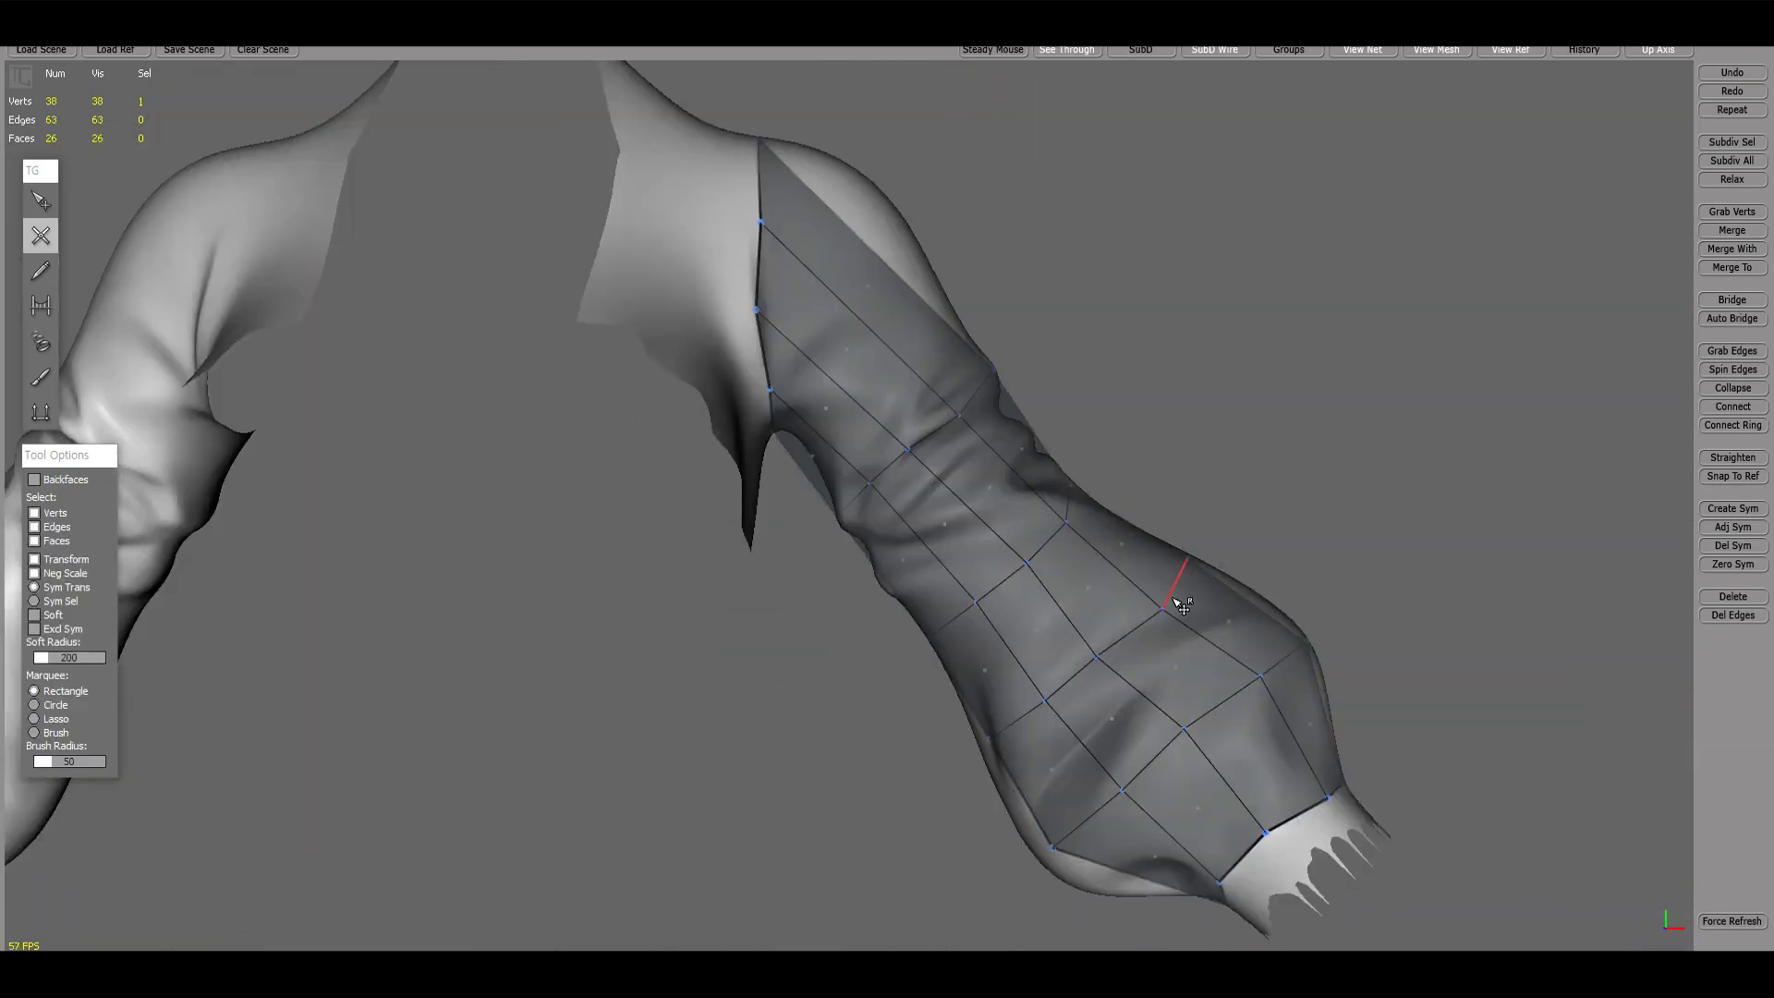
{"action": "mouse_move", "coordinate": [1074, 647]}
{"action": "middle_mouse_down"}
{"action": "mouse_move", "coordinate": [843, 724]}
{"action": "mouse_move", "coordinate": [701, 705]}
{"action": "mouse_move", "coordinate": [660, 605]}
{"action": "middle_mouse_up"}
{"action": "left_click", "coordinate": [660, 605], "text": "shift"}
{"action": "left_click", "coordinate": [622, 278]}
{"action": "mouse_move", "coordinate": [623, 278]}
{"action": "middle_mouse_down"}
{"action": "mouse_move", "coordinate": [428, 392]}
{"action": "mouse_move", "coordinate": [684, 441]}
{"action": "mouse_move", "coordinate": [644, 462]}
{"action": "middle_mouse_up"}
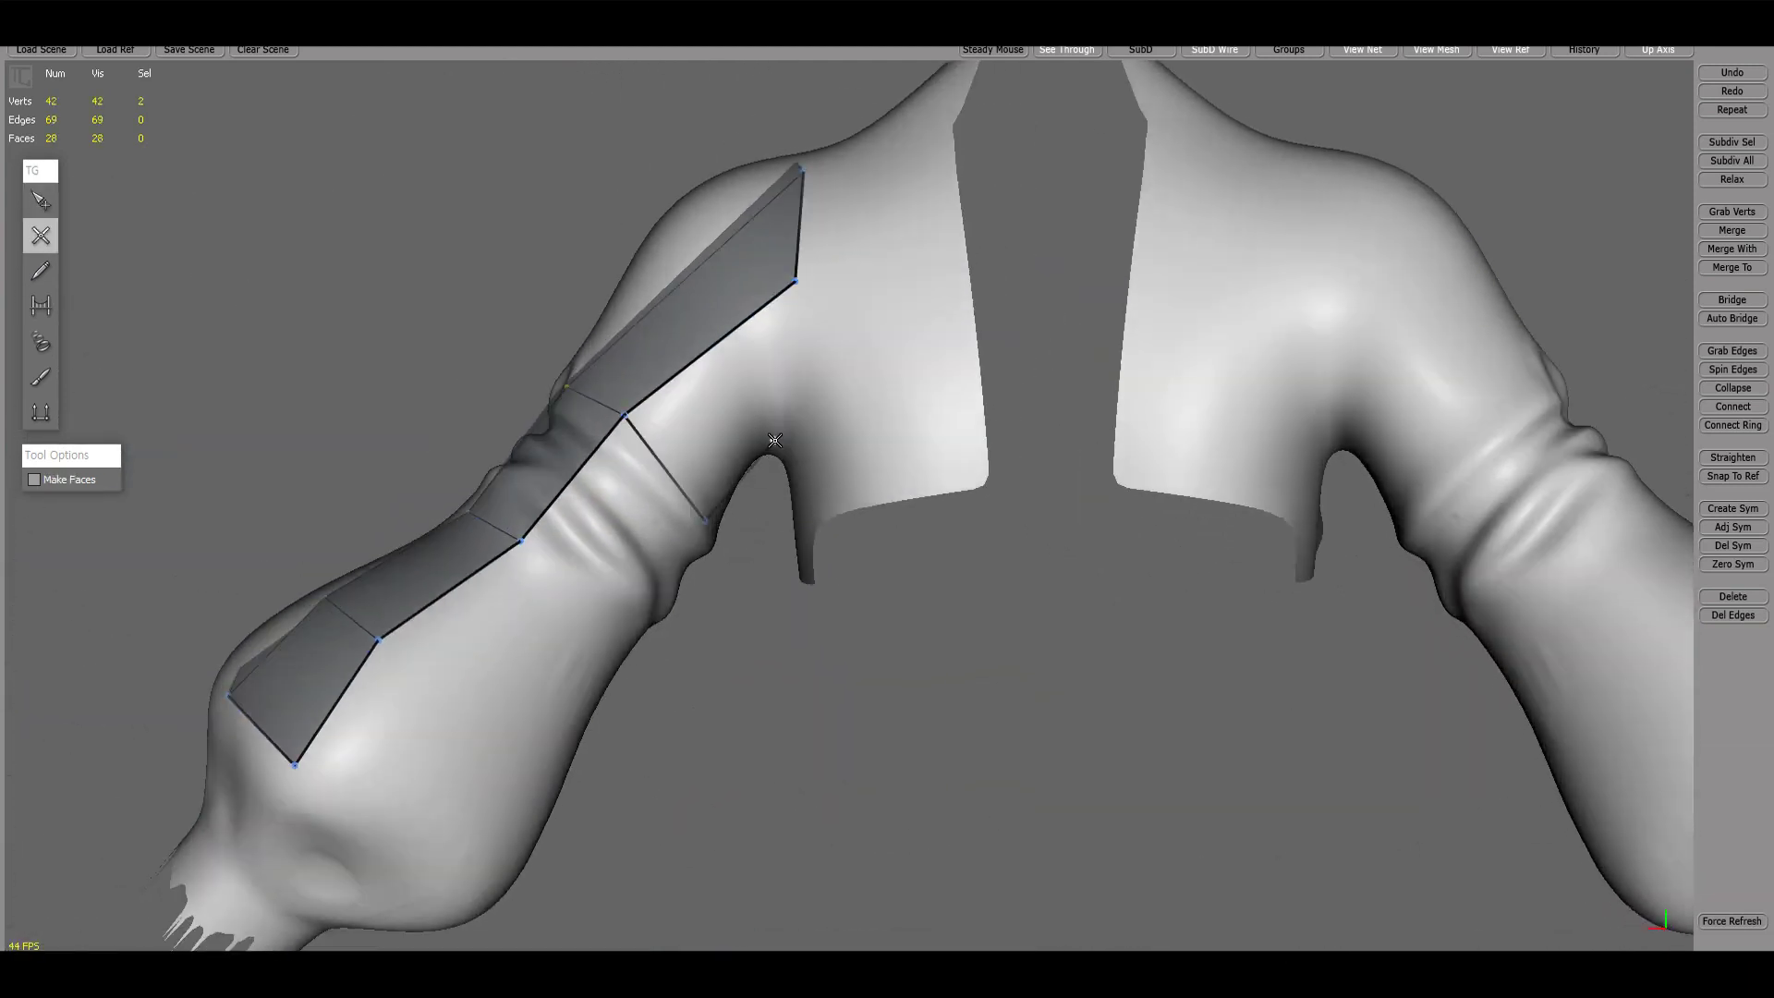
Step: Fill faces between existing vertices on the sleeve's far side
{"action": "left_click", "coordinate": [763, 393]}
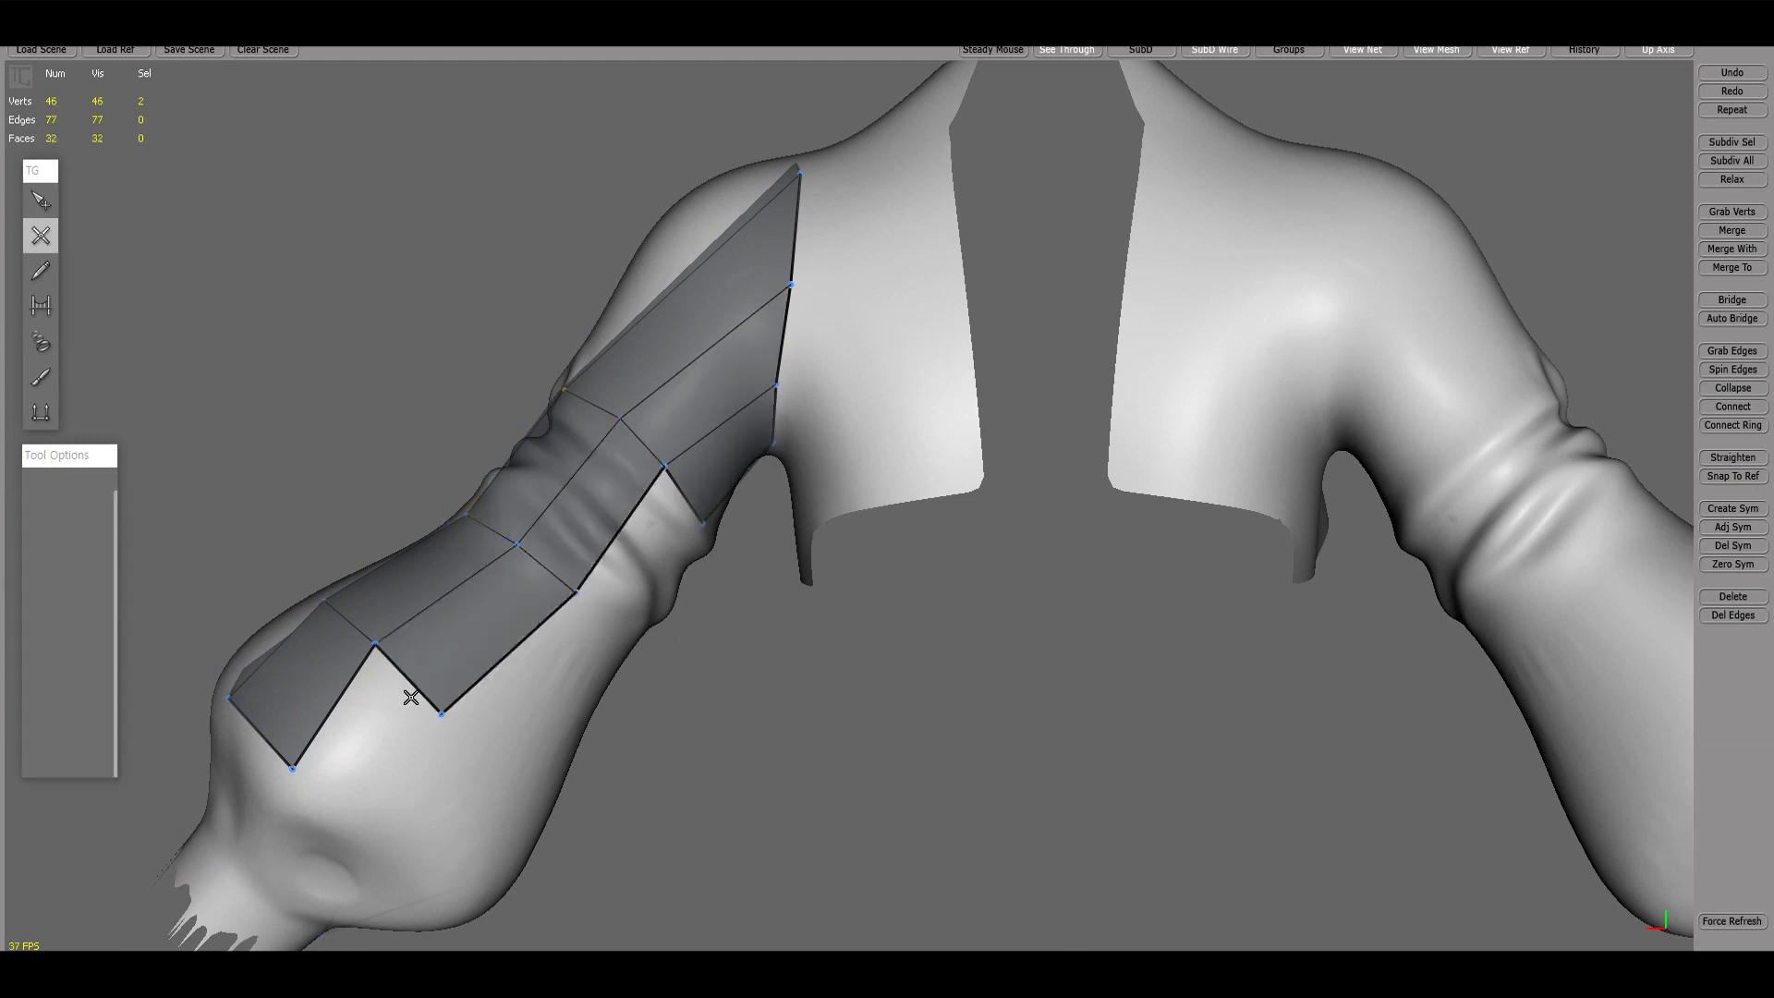
{"action": "left_click", "coordinate": [350, 817]}
{"action": "mouse_move", "coordinate": [350, 817]}
{"action": "middle_mouse_down"}
{"action": "mouse_move", "coordinate": [459, 757]}
{"action": "mouse_move", "coordinate": [581, 586]}
{"action": "middle_mouse_up"}
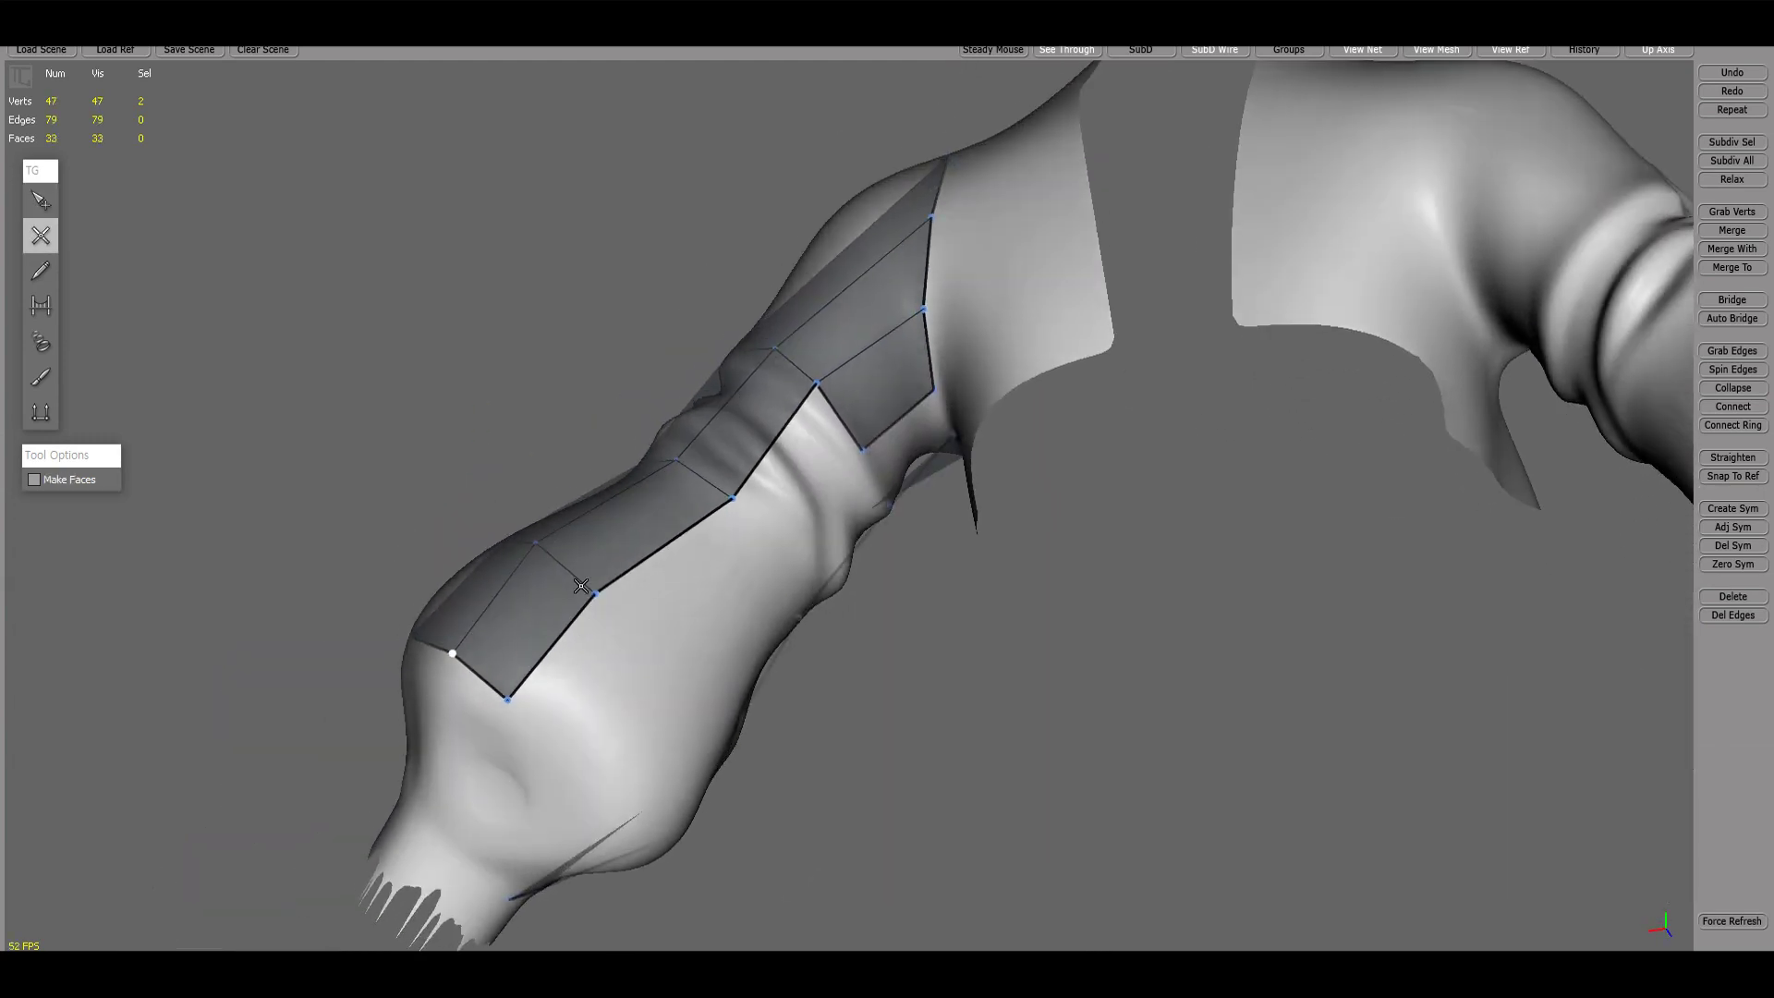
{"action": "left_click", "coordinate": [611, 783]}
{"action": "middle_click_drag", "start_coordinate": [611, 783], "coordinate": [819, 540]}
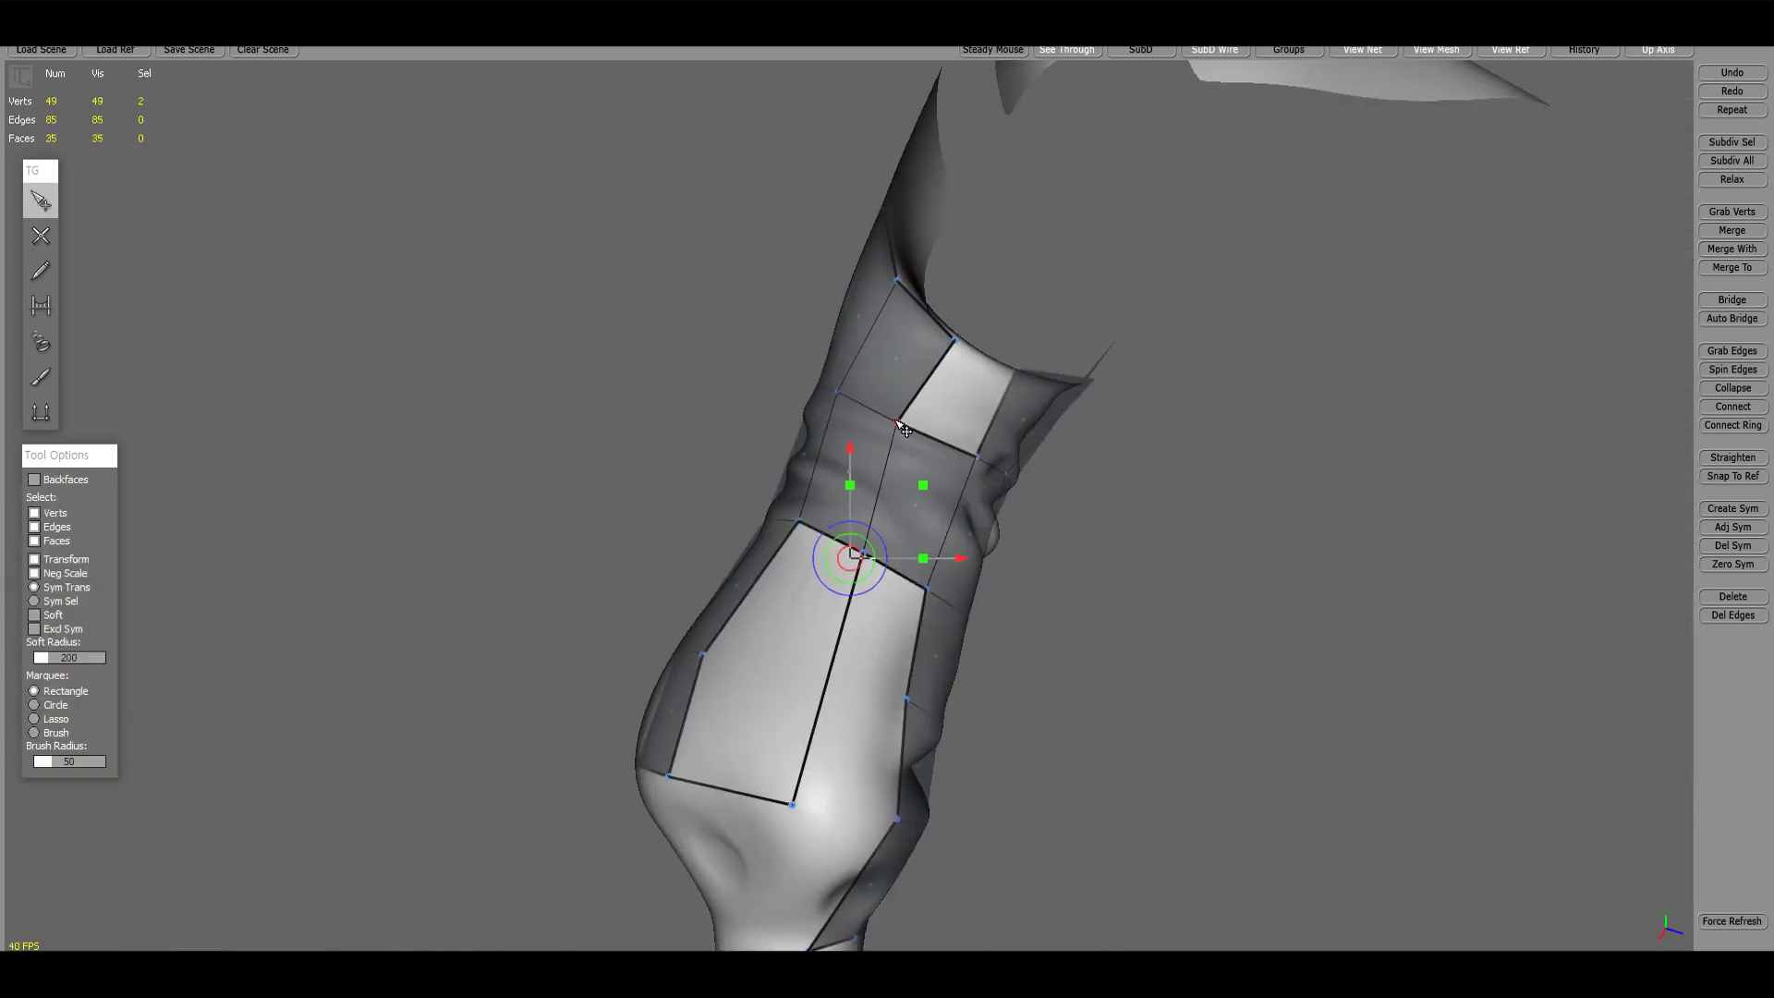
{"action": "left_click", "coordinate": [961, 344]}
{"action": "middle_click_drag", "start_coordinate": [961, 344], "coordinate": [935, 546]}
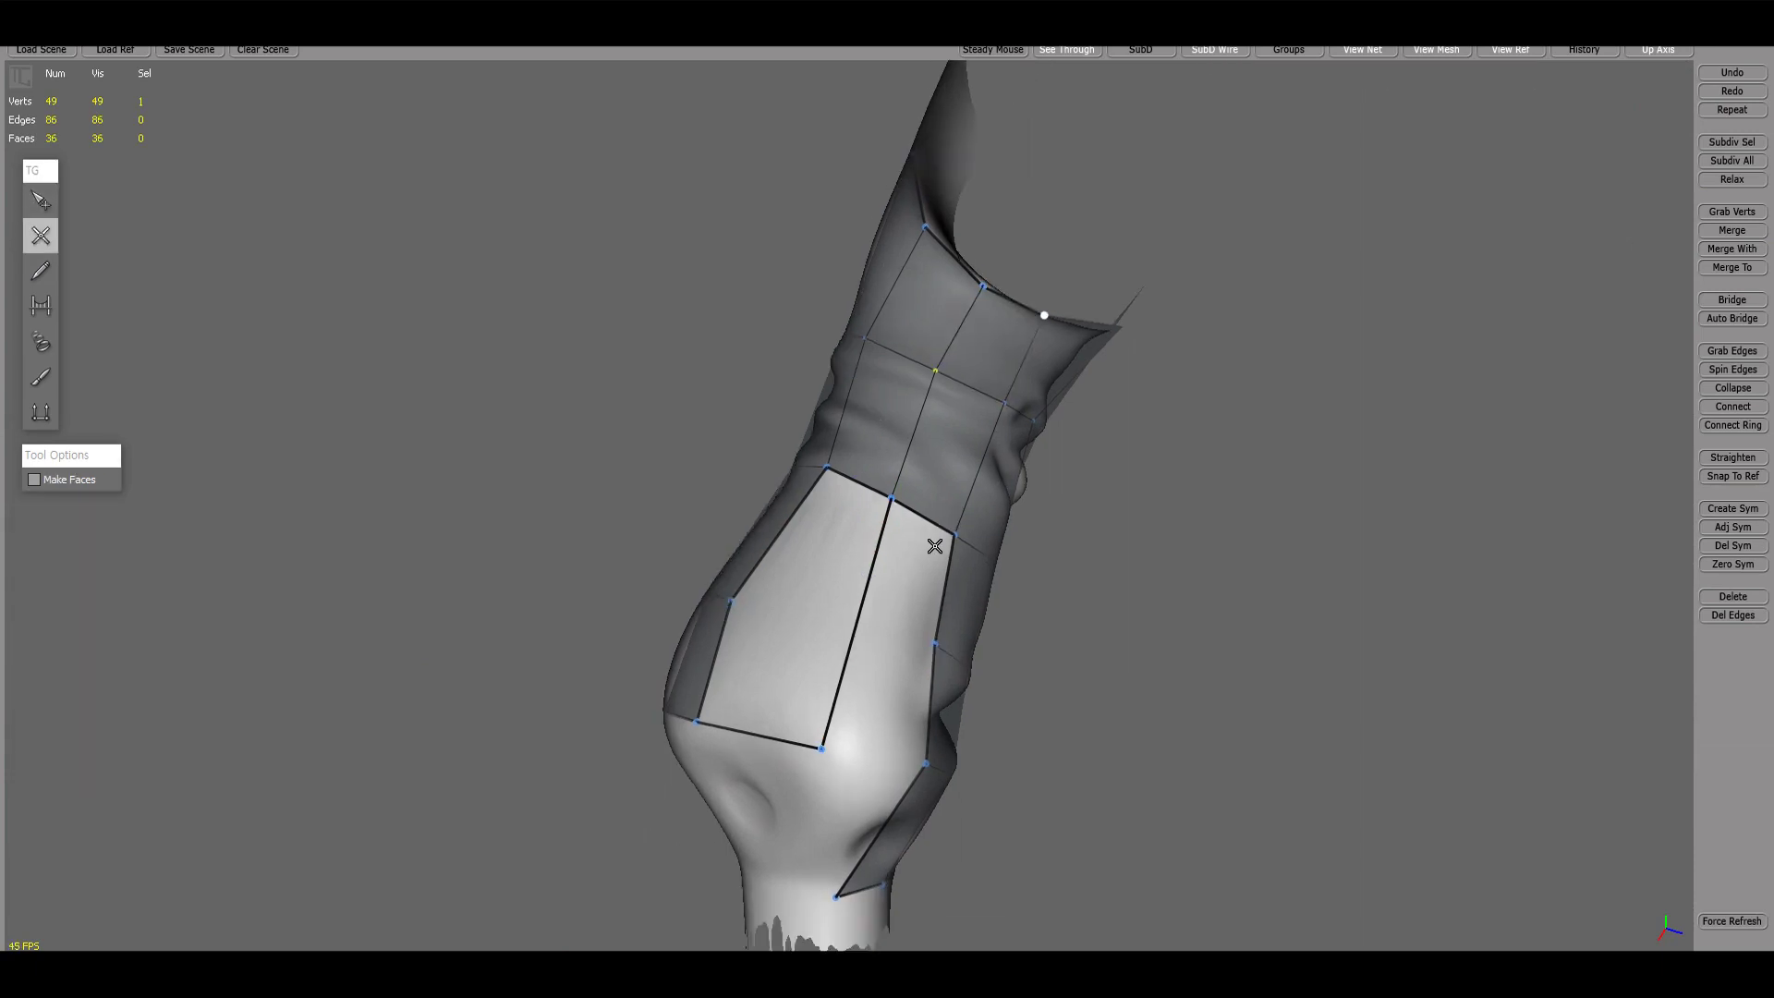
{"action": "left_click", "coordinate": [940, 651]}
{"action": "mouse_move", "coordinate": [939, 652]}
{"action": "middle_mouse_down"}
{"action": "mouse_move", "coordinate": [947, 515]}
{"action": "mouse_move", "coordinate": [908, 320]}
{"action": "mouse_move", "coordinate": [760, 364]}
{"action": "mouse_move", "coordinate": [309, 412]}
{"action": "mouse_move", "coordinate": [655, 354]}
{"action": "mouse_move", "coordinate": [719, 317]}
{"action": "middle_mouse_up"}
Step: Add connected vertices and faces to close the gap on the sleeve's other side
{"action": "left_click", "coordinate": [760, 364]}
{"action": "left_click", "coordinate": [804, 364]}
{"action": "left_click", "coordinate": [655, 354]}
{"action": "left_click", "coordinate": [791, 380]}
{"action": "mouse_move", "coordinate": [790, 380]}
{"action": "middle_mouse_down"}
{"action": "mouse_move", "coordinate": [662, 265]}
{"action": "mouse_move", "coordinate": [693, 527]}
{"action": "mouse_move", "coordinate": [952, 476]}
{"action": "mouse_move", "coordinate": [908, 758]}
{"action": "mouse_move", "coordinate": [1041, 634]}
{"action": "middle_mouse_up"}
Step: Add faces along the open seam and close the shoulder edge, reaching 49 faces
{"action": "key", "text": "w"}
{"action": "left_click", "coordinate": [952, 476]}
{"action": "scroll", "coordinate": [1097, 606], "scroll_direction": "up", "scroll_amount": 3}
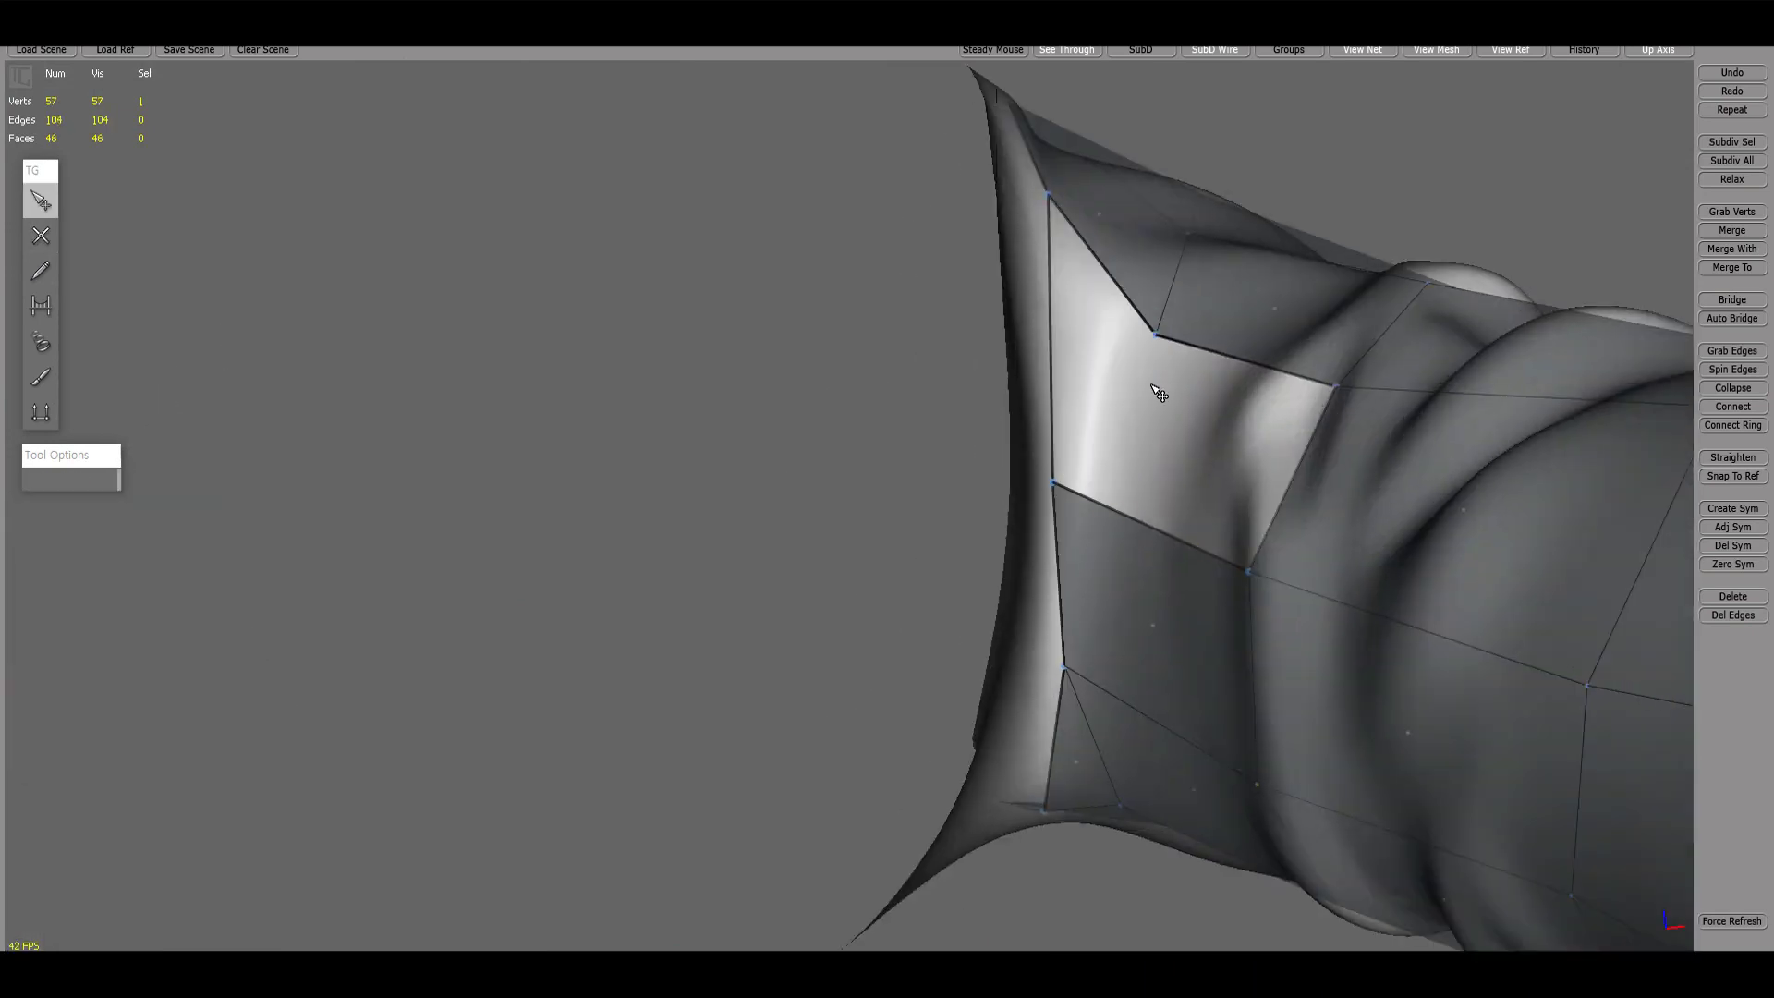
{"action": "key", "text": "w"}
{"action": "left_click", "coordinate": [1109, 507]}
{"action": "mouse_move", "coordinate": [1109, 507]}
{"action": "middle_mouse_down"}
{"action": "mouse_move", "coordinate": [1077, 764]}
{"action": "mouse_move", "coordinate": [1130, 503]}
{"action": "middle_mouse_up"}
Step: Close a new face on the sleeve's upper mesh
{"action": "scroll", "coordinate": [937, 618], "scroll_direction": "down", "scroll_amount": 3}
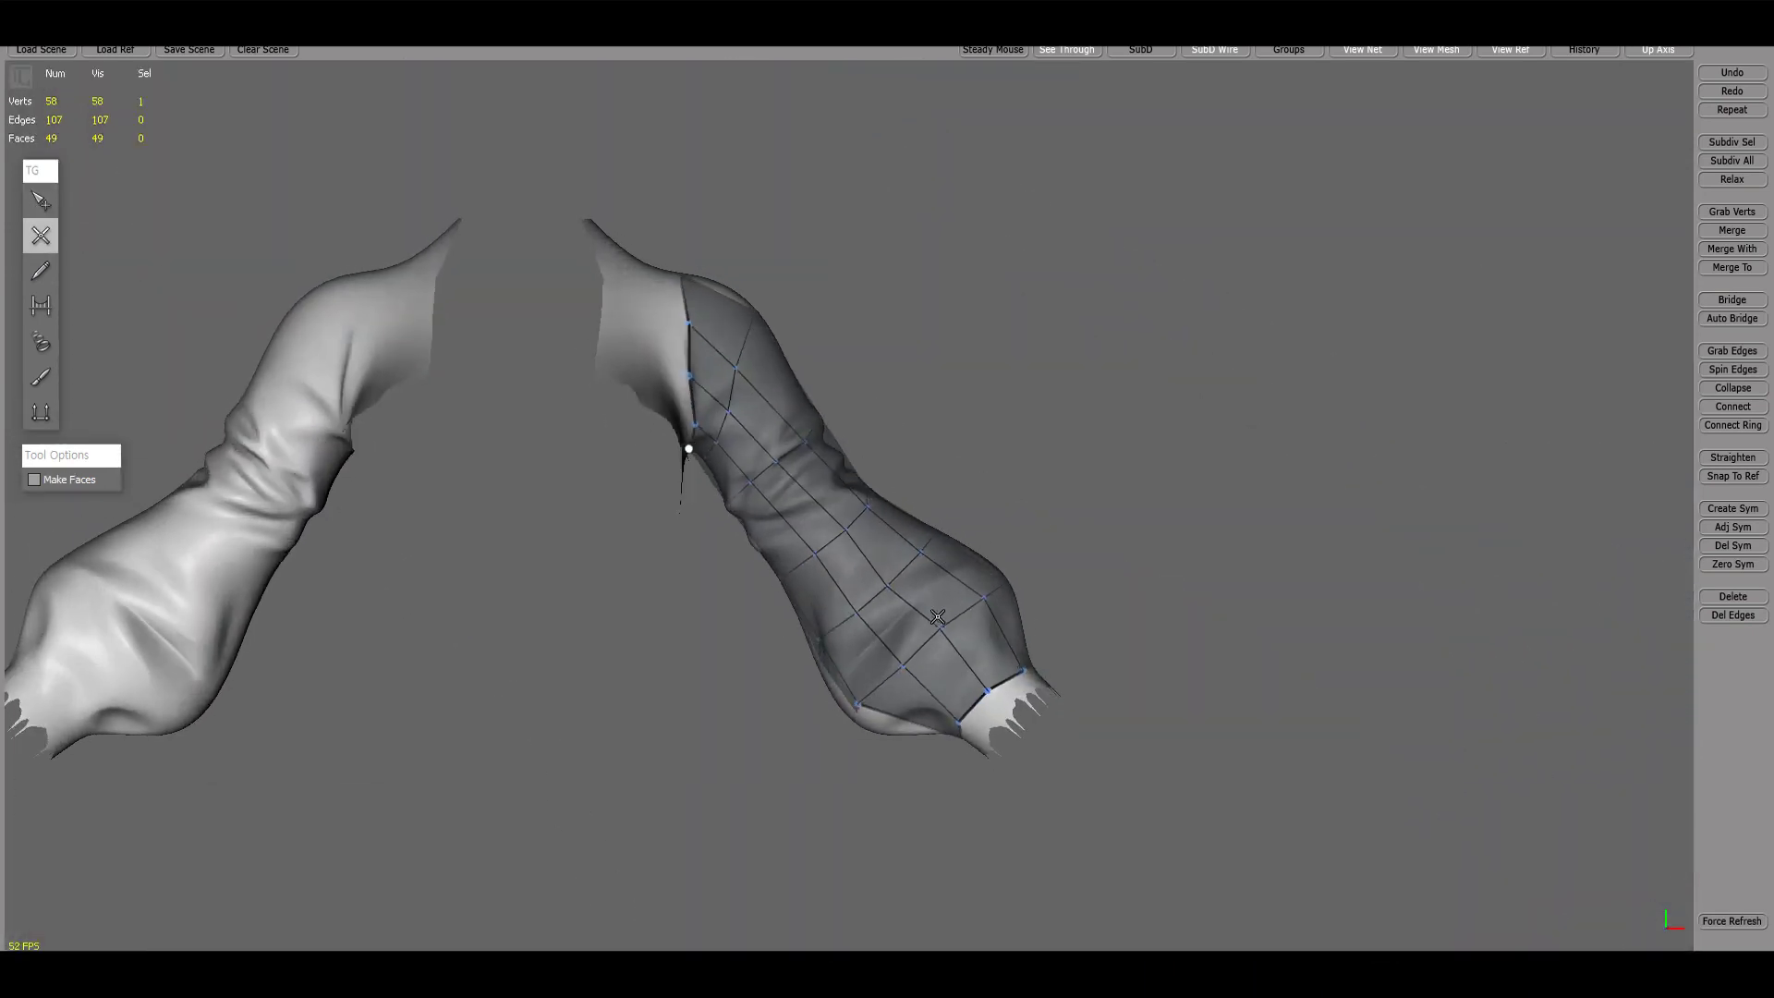
{"action": "mouse_move", "coordinate": [937, 617]}
{"action": "middle_mouse_down"}
{"action": "mouse_move", "coordinate": [851, 705]}
{"action": "mouse_move", "coordinate": [878, 566]}
{"action": "middle_mouse_up"}
{"action": "left_click", "coordinate": [976, 501]}
{"action": "mouse_move", "coordinate": [976, 501]}
{"action": "middle_mouse_down"}
{"action": "mouse_move", "coordinate": [848, 512]}
{"action": "mouse_move", "coordinate": [920, 434]}
{"action": "middle_mouse_up"}
{"action": "mouse_move", "coordinate": [966, 255]}
{"action": "middle_mouse_down"}
{"action": "mouse_move", "coordinate": [674, 348]}
{"action": "mouse_move", "coordinate": [591, 545]}
{"action": "mouse_move", "coordinate": [657, 444]}
{"action": "mouse_move", "coordinate": [987, 516]}
{"action": "middle_mouse_up"}
{"action": "key", "text": "s"}
Step: Orbit around both arms to inspect the right arm's upper mesh, reaching 54 faces
{"action": "mouse_move", "coordinate": [896, 610]}
{"action": "middle_mouse_down"}
{"action": "mouse_move", "coordinate": [1202, 416]}
{"action": "mouse_move", "coordinate": [1461, 329]}
{"action": "mouse_move", "coordinate": [1450, 447]}
{"action": "mouse_move", "coordinate": [1229, 465]}
{"action": "middle_mouse_up"}
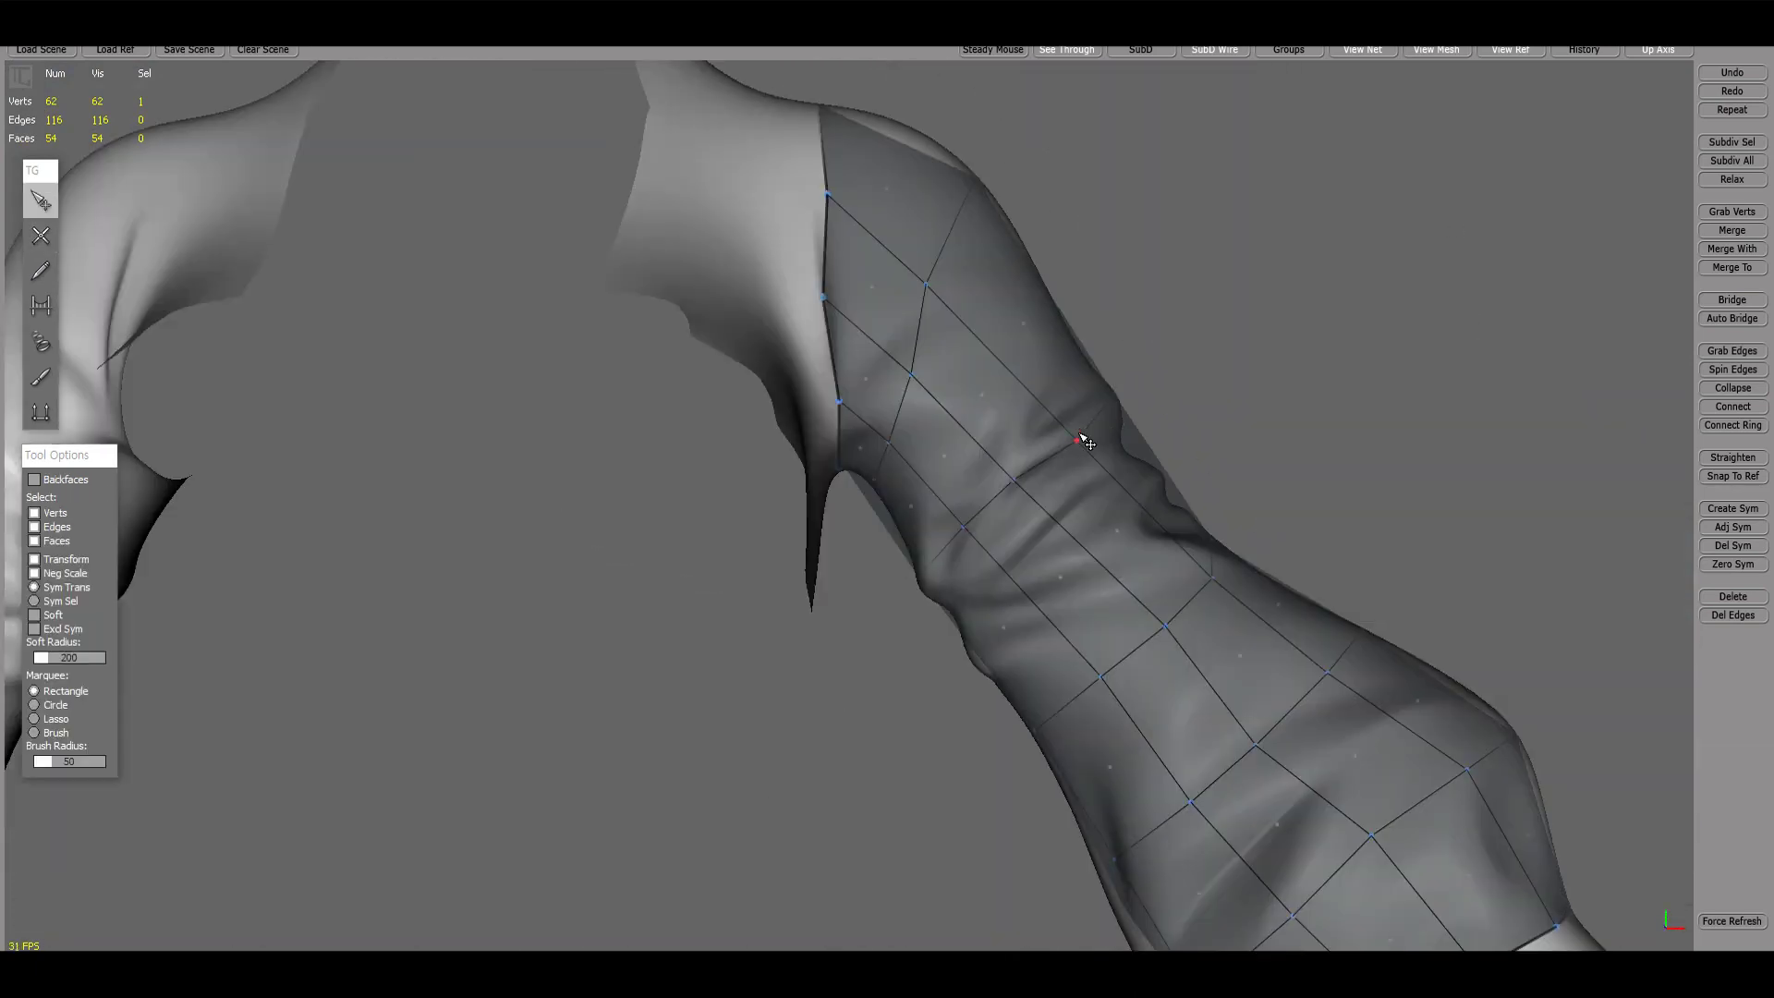
{"action": "key", "text": "c"}
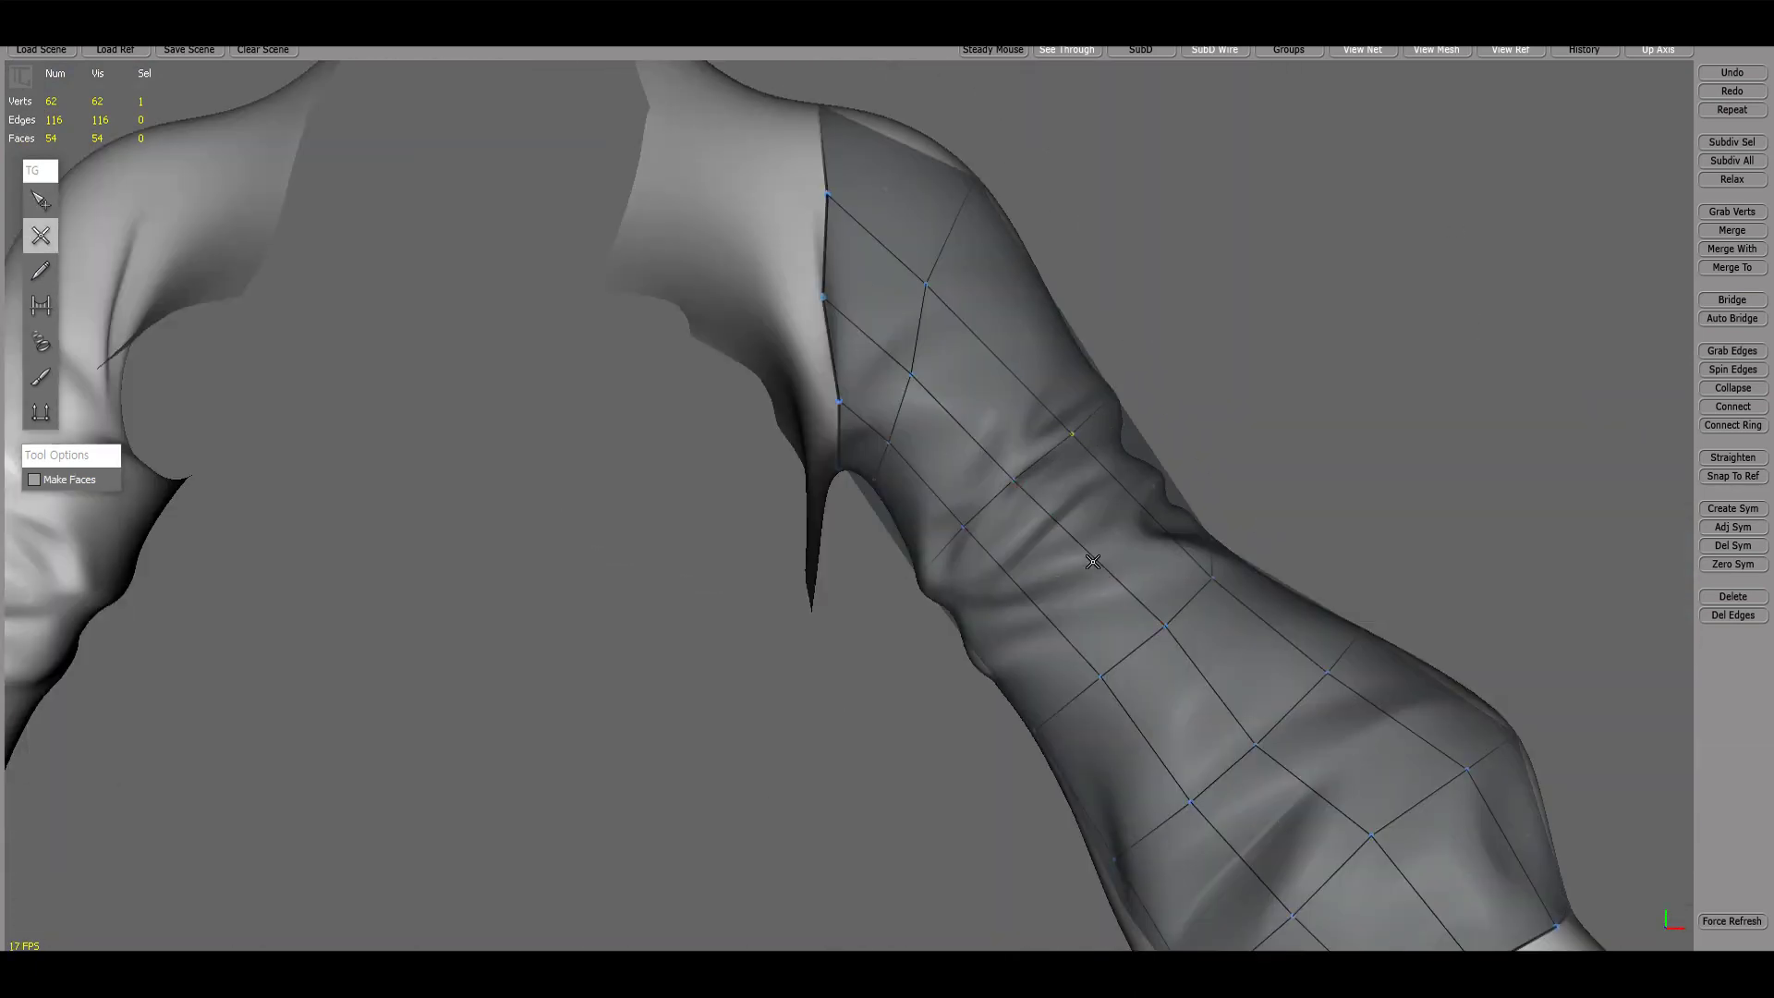
{"action": "mouse_move", "coordinate": [1109, 582]}
{"action": "middle_mouse_down"}
{"action": "mouse_move", "coordinate": [903, 728]}
{"action": "mouse_move", "coordinate": [1016, 665]}
{"action": "mouse_move", "coordinate": [680, 513]}
{"action": "middle_mouse_up"}
{"action": "key", "text": "s"}
{"action": "mouse_move", "coordinate": [448, 396]}
{"action": "middle_mouse_down"}
{"action": "mouse_move", "coordinate": [487, 469]}
{"action": "mouse_move", "coordinate": [713, 586]}
{"action": "mouse_move", "coordinate": [1473, 483]}
{"action": "mouse_move", "coordinate": [915, 598]}
{"action": "mouse_move", "coordinate": [1069, 531]}
{"action": "middle_mouse_up"}
{"action": "mouse_move", "coordinate": [1228, 542]}
{"action": "middle_mouse_down"}
{"action": "mouse_move", "coordinate": [1109, 554]}
{"action": "mouse_move", "coordinate": [1150, 532]}
{"action": "mouse_move", "coordinate": [1155, 555]}
{"action": "mouse_move", "coordinate": [1091, 579]}
{"action": "middle_mouse_up"}
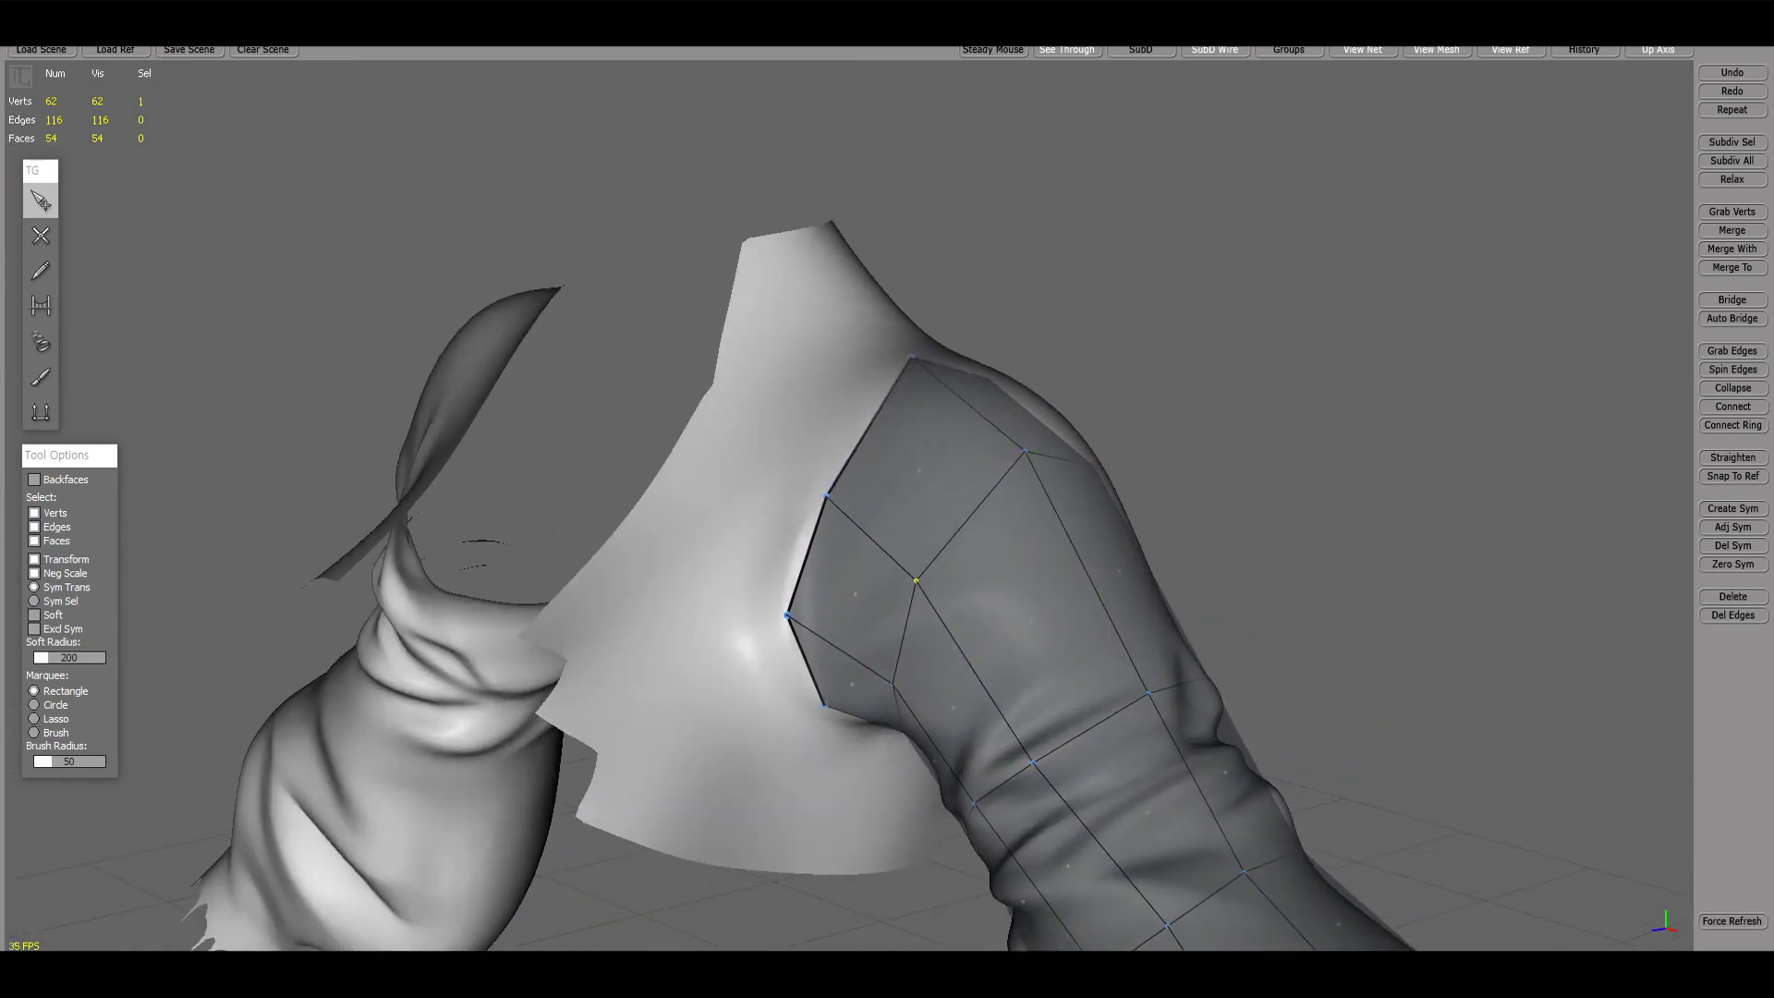
{"action": "mouse_move", "coordinate": [915, 581]}
{"action": "middle_mouse_down"}
{"action": "mouse_move", "coordinate": [776, 491]}
{"action": "mouse_move", "coordinate": [690, 523]}
{"action": "mouse_move", "coordinate": [463, 538]}
{"action": "mouse_move", "coordinate": [453, 472]}
{"action": "mouse_move", "coordinate": [832, 496]}
{"action": "mouse_move", "coordinate": [705, 554]}
{"action": "mouse_move", "coordinate": [773, 456]}
{"action": "mouse_move", "coordinate": [360, 596]}
{"action": "mouse_move", "coordinate": [594, 653]}
{"action": "mouse_move", "coordinate": [607, 588]}
{"action": "mouse_move", "coordinate": [742, 521]}
{"action": "middle_mouse_up"}
Step: Cover the uncovered cuff patch with new faces near the wrist
{"action": "left_click", "coordinate": [625, 635]}
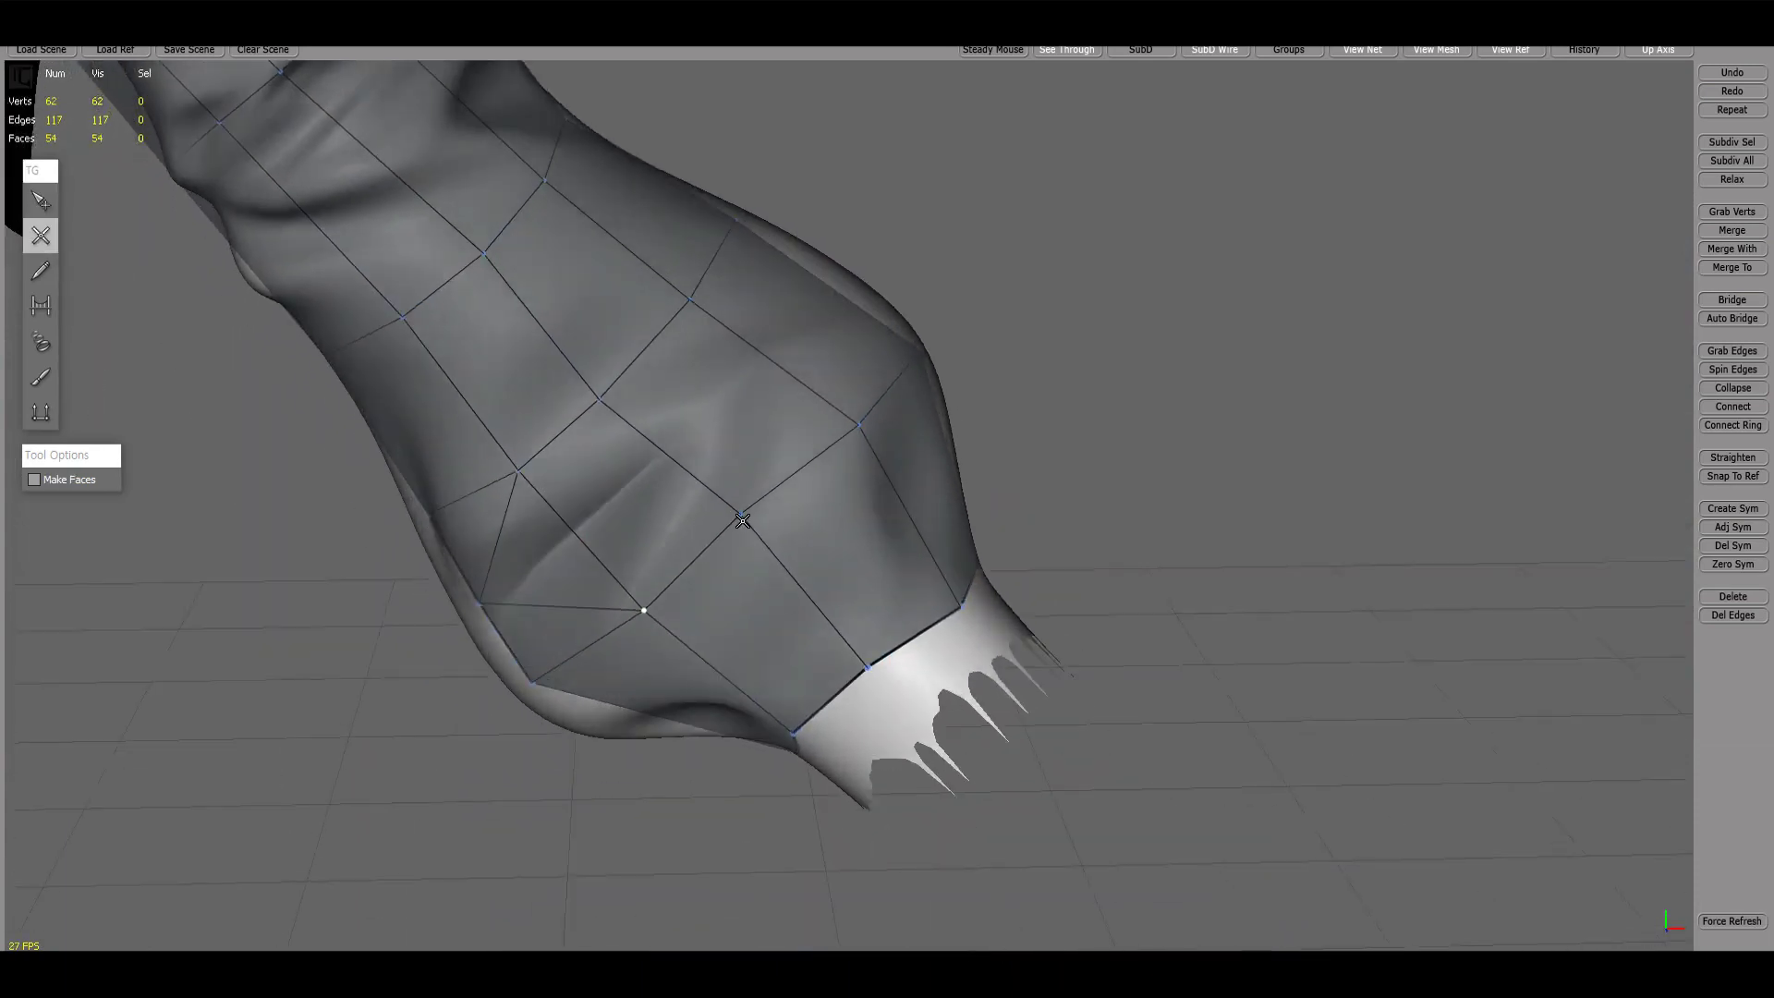
{"action": "left_click", "coordinate": [729, 345]}
{"action": "mouse_move", "coordinate": [761, 447]}
{"action": "middle_mouse_down"}
{"action": "mouse_move", "coordinate": [796, 392]}
{"action": "mouse_move", "coordinate": [634, 551]}
{"action": "mouse_move", "coordinate": [320, 667]}
{"action": "mouse_move", "coordinate": [494, 642]}
{"action": "middle_mouse_up"}
{"action": "left_click", "coordinate": [320, 667]}
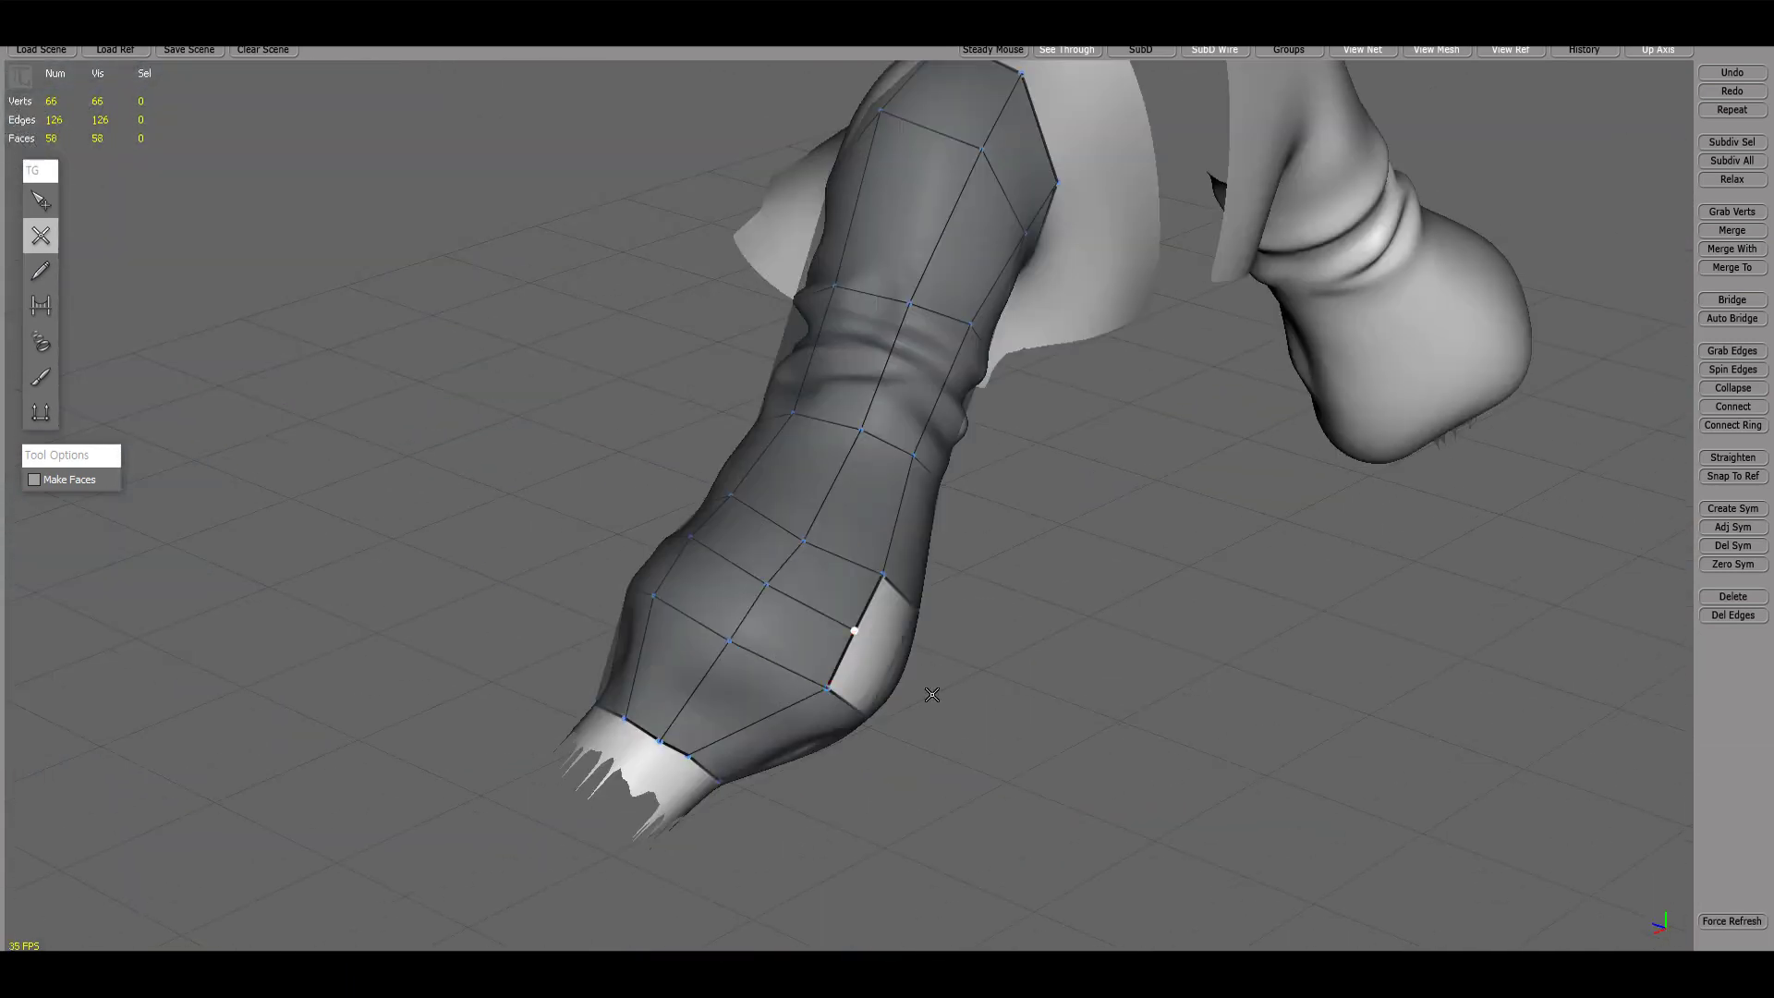
{"action": "mouse_move", "coordinate": [932, 695]}
{"action": "middle_mouse_down"}
{"action": "mouse_move", "coordinate": [729, 549]}
{"action": "mouse_move", "coordinate": [721, 480]}
{"action": "middle_mouse_up"}
{"action": "left_click", "coordinate": [754, 610]}
Step: Select and adjust a vertex on the sleeve
{"action": "key", "text": "q"}
{"action": "mouse_move", "coordinate": [754, 610]}
{"action": "middle_mouse_down"}
{"action": "mouse_move", "coordinate": [776, 610]}
{"action": "mouse_move", "coordinate": [681, 527]}
{"action": "mouse_move", "coordinate": [879, 554]}
{"action": "mouse_move", "coordinate": [844, 504]}
{"action": "middle_mouse_up"}
{"action": "left_click", "coordinate": [844, 503]}
{"action": "scroll", "coordinate": [1001, 599], "scroll_direction": "up", "scroll_amount": 3}
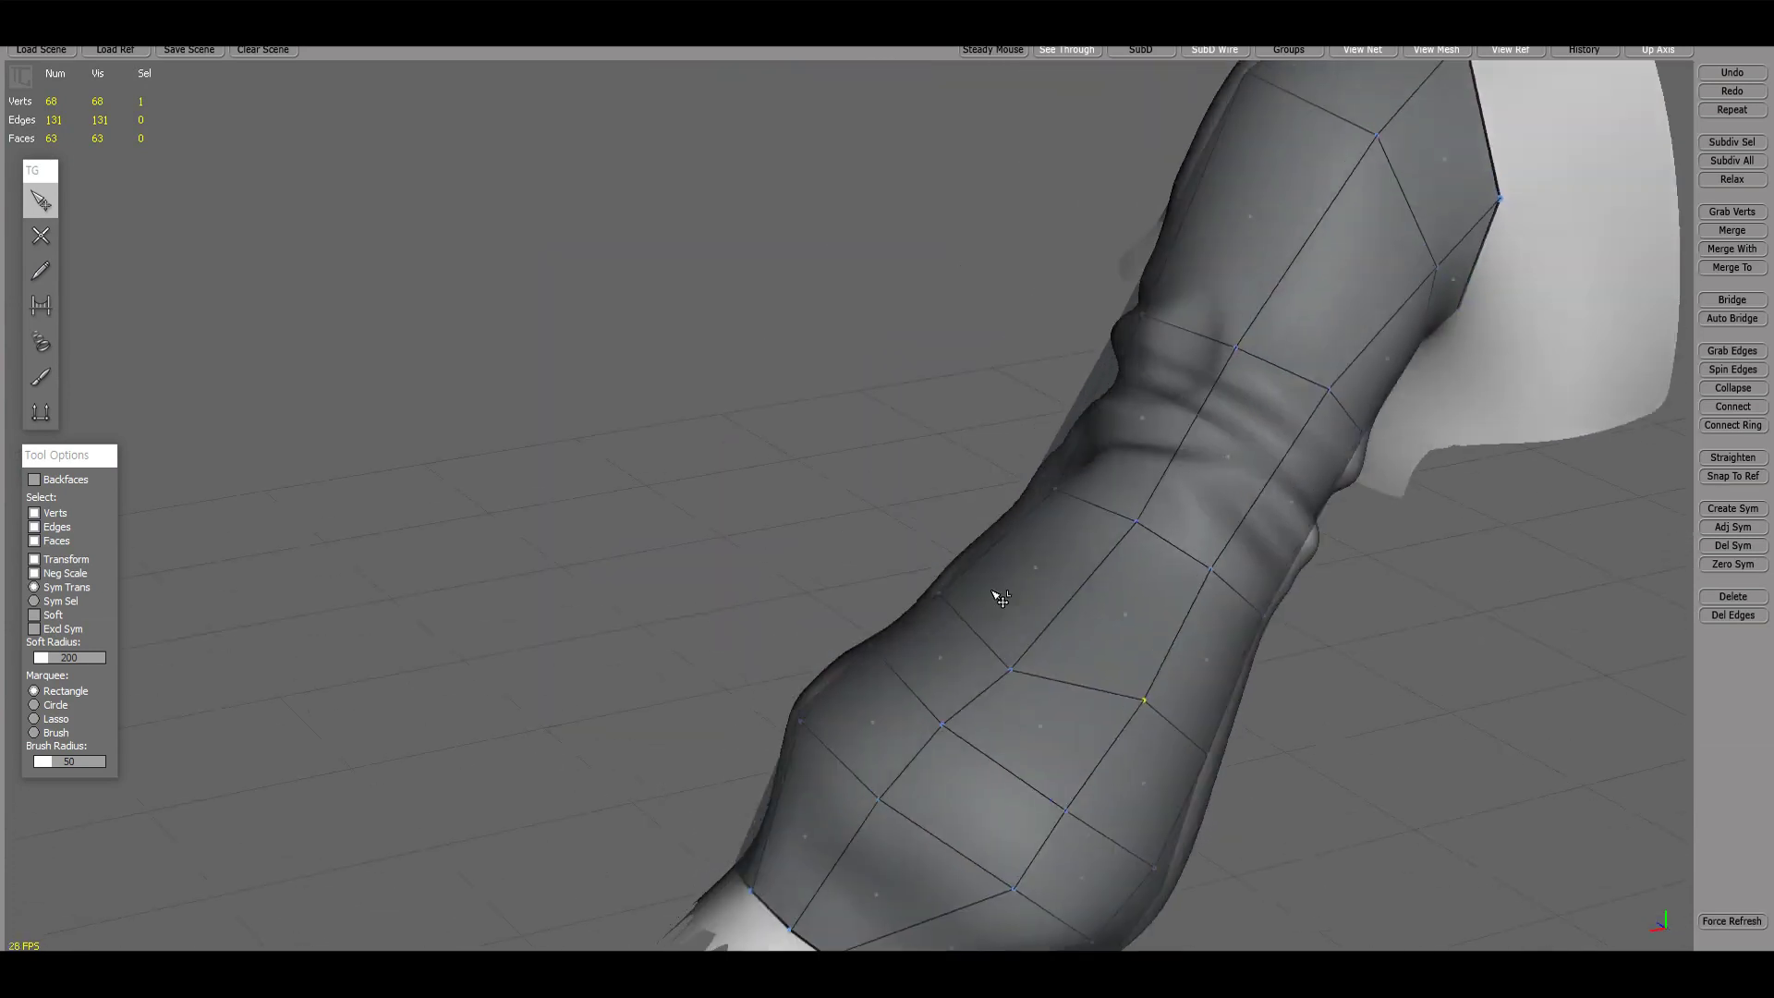
{"action": "mouse_move", "coordinate": [1001, 599]}
{"action": "middle_mouse_down"}
{"action": "mouse_move", "coordinate": [1050, 665]}
{"action": "mouse_move", "coordinate": [901, 598]}
{"action": "middle_mouse_up"}
{"action": "mouse_move", "coordinate": [1019, 710]}
{"action": "middle_mouse_down"}
{"action": "mouse_move", "coordinate": [869, 665]}
{"action": "mouse_move", "coordinate": [872, 788]}
{"action": "mouse_move", "coordinate": [665, 472]}
{"action": "mouse_move", "coordinate": [646, 348]}
{"action": "mouse_move", "coordinate": [929, 654]}
{"action": "mouse_move", "coordinate": [1185, 756]}
{"action": "mouse_move", "coordinate": [1070, 616]}
{"action": "mouse_move", "coordinate": [1293, 444]}
{"action": "mouse_move", "coordinate": [1464, 485]}
{"action": "mouse_move", "coordinate": [1387, 416]}
{"action": "mouse_move", "coordinate": [1387, 377]}
{"action": "mouse_move", "coordinate": [1399, 448]}
{"action": "mouse_move", "coordinate": [1259, 430]}
{"action": "mouse_move", "coordinate": [1169, 500]}
{"action": "middle_mouse_up"}
Step: Cut new edge lines across the forearm, bringing the mesh to 72 faces
{"action": "key", "text": "c"}
{"action": "left_click", "coordinate": [872, 788]}
{"action": "left_click", "coordinate": [666, 471]}
{"action": "left_click", "coordinate": [1070, 615]}
{"action": "left_click", "coordinate": [1386, 416]}
{"action": "key", "text": "s"}
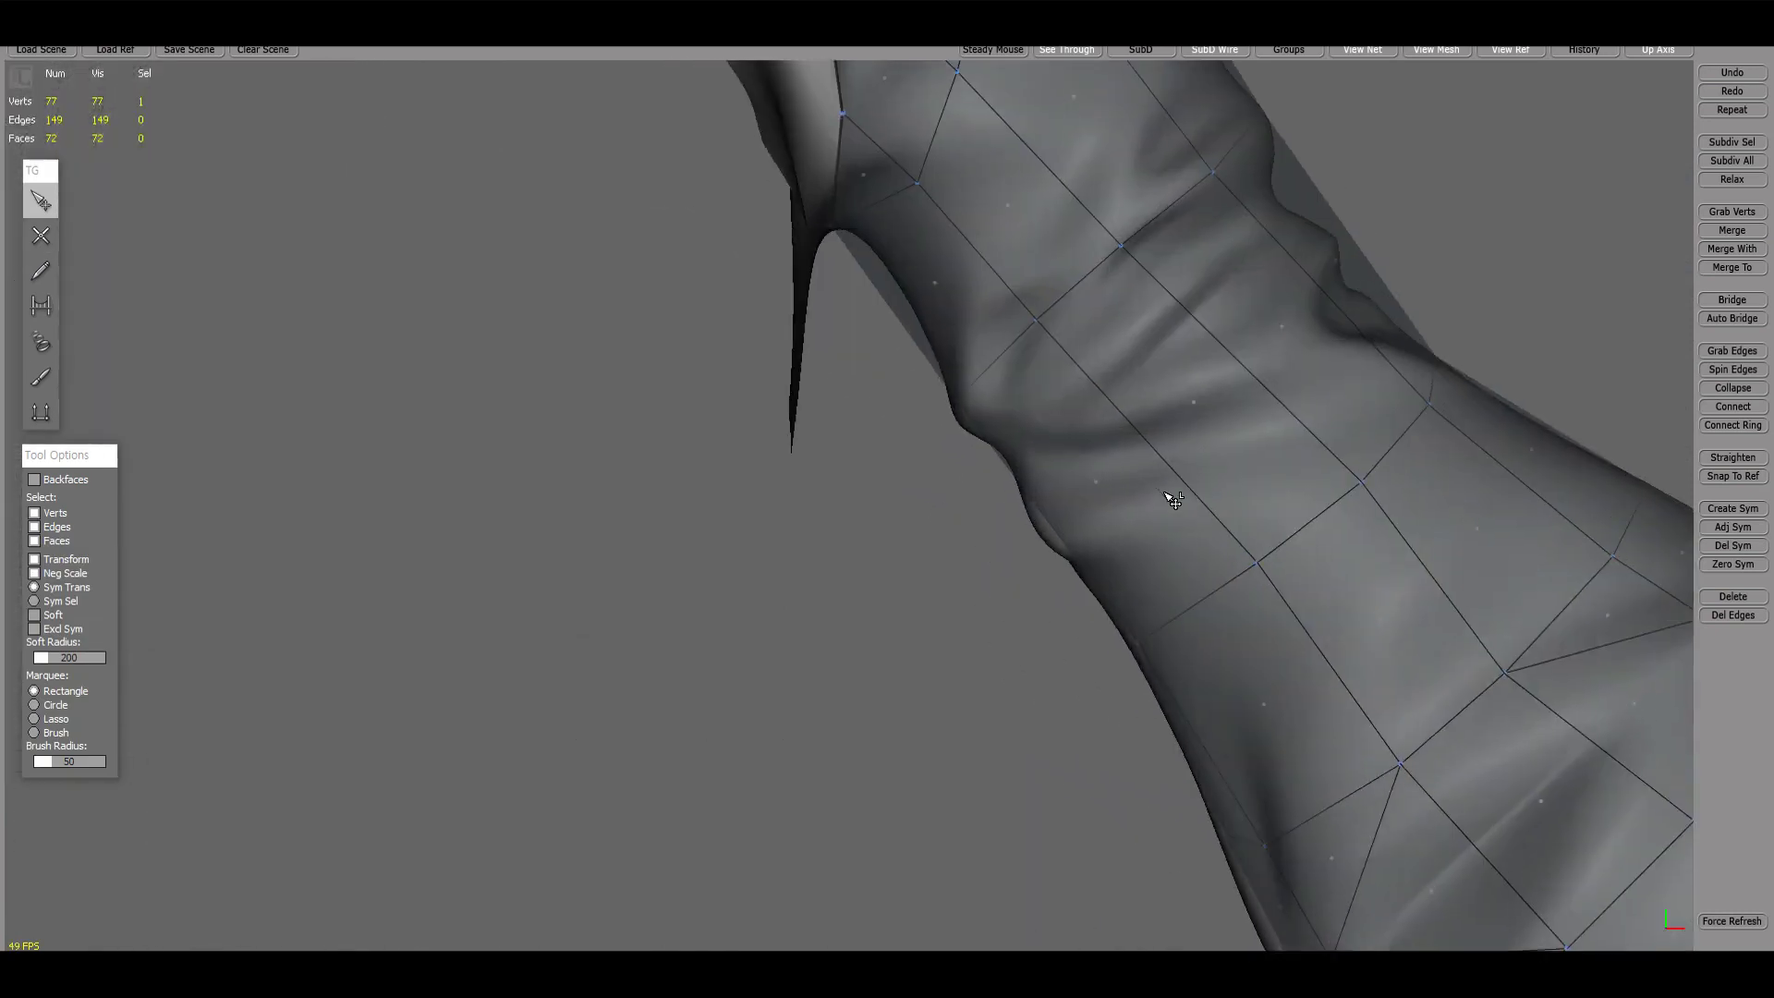
{"action": "key", "text": "c"}
{"action": "mouse_move", "coordinate": [1180, 357]}
{"action": "middle_mouse_down"}
{"action": "mouse_move", "coordinate": [1038, 506]}
{"action": "mouse_move", "coordinate": [1281, 469]}
{"action": "mouse_move", "coordinate": [853, 352]}
{"action": "mouse_move", "coordinate": [1183, 562]}
{"action": "mouse_move", "coordinate": [1158, 580]}
{"action": "middle_mouse_up"}
{"action": "scroll", "coordinate": [1280, 469], "scroll_direction": "down", "scroll_amount": 5}
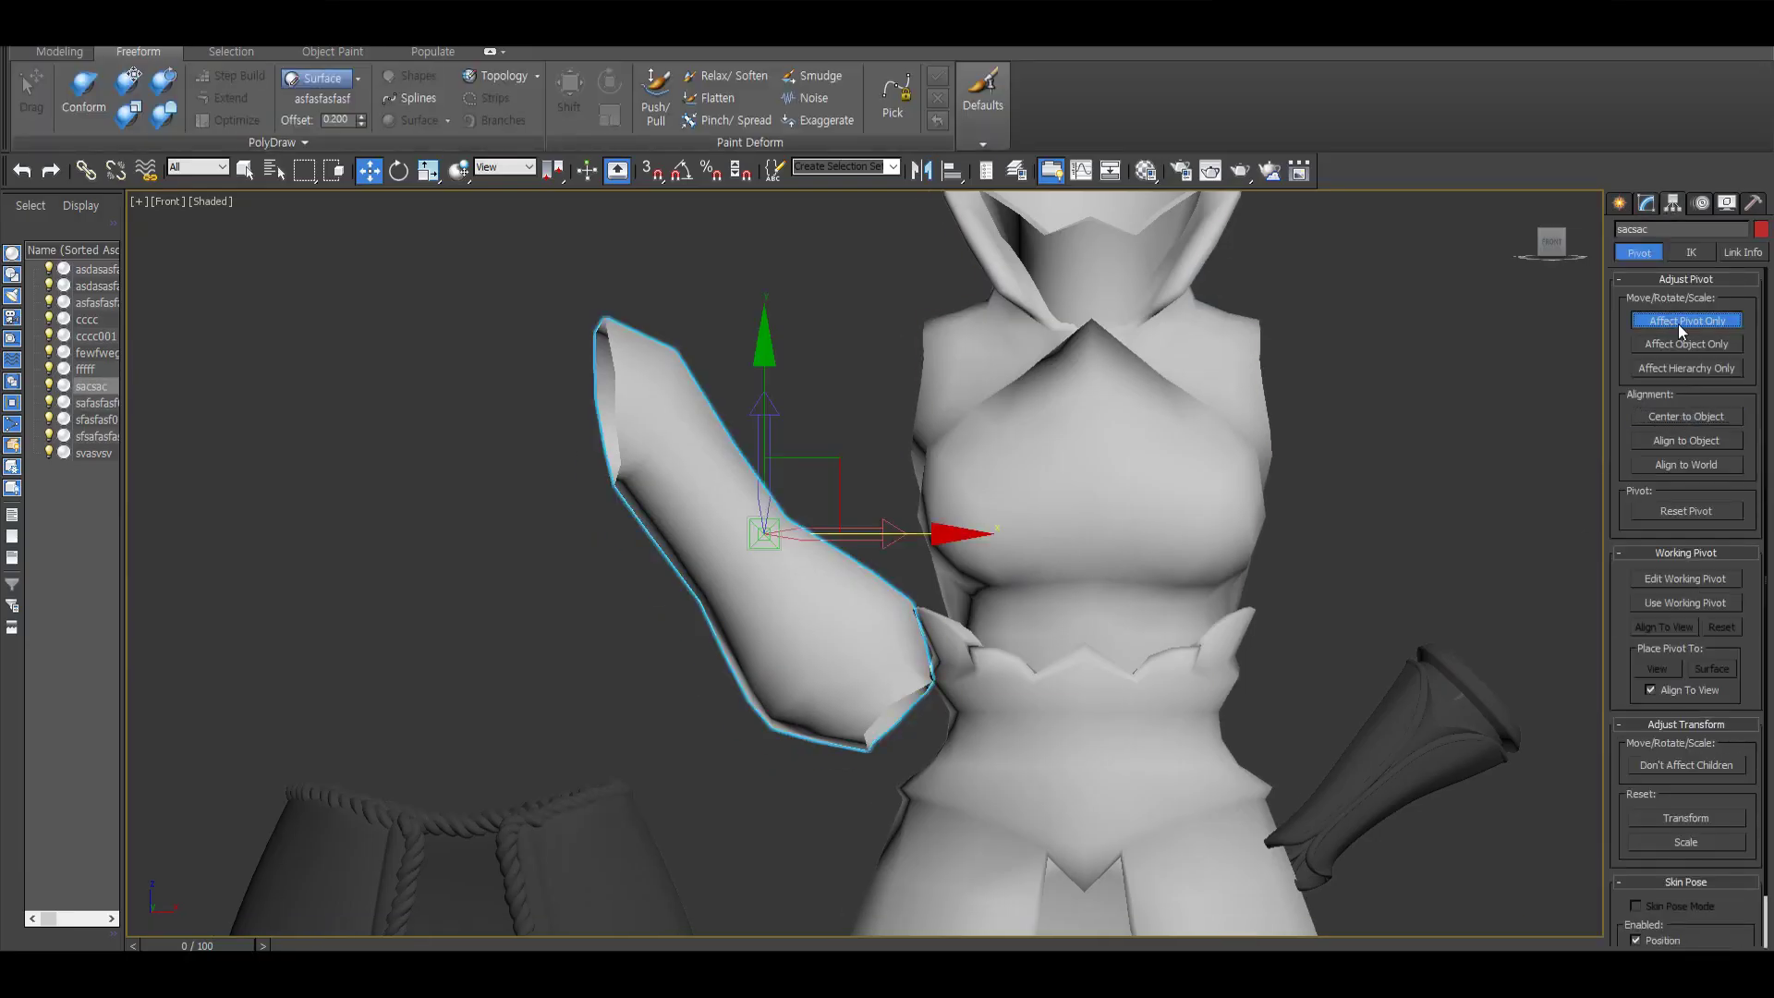
Step: Turn off Affect Pivot Only and scale the shoulder border edges to fit the body
{"action": "left_click", "coordinate": [1680, 331]}
{"action": "mouse_move", "coordinate": [924, 463]}
{"action": "middle_mouse_down", "text": "alt"}
{"action": "mouse_move", "coordinate": [1293, 579]}
{"action": "mouse_move", "coordinate": [1661, 301]}
{"action": "middle_mouse_up", "text": "alt"}
{"action": "left_click", "coordinate": [1077, 355]}
{"action": "scroll", "coordinate": [1109, 323], "scroll_direction": "up", "scroll_amount": 5}
{"action": "key", "text": "r"}
{"action": "middle_click_drag", "start_coordinate": [1066, 590], "coordinate": [1121, 641]}
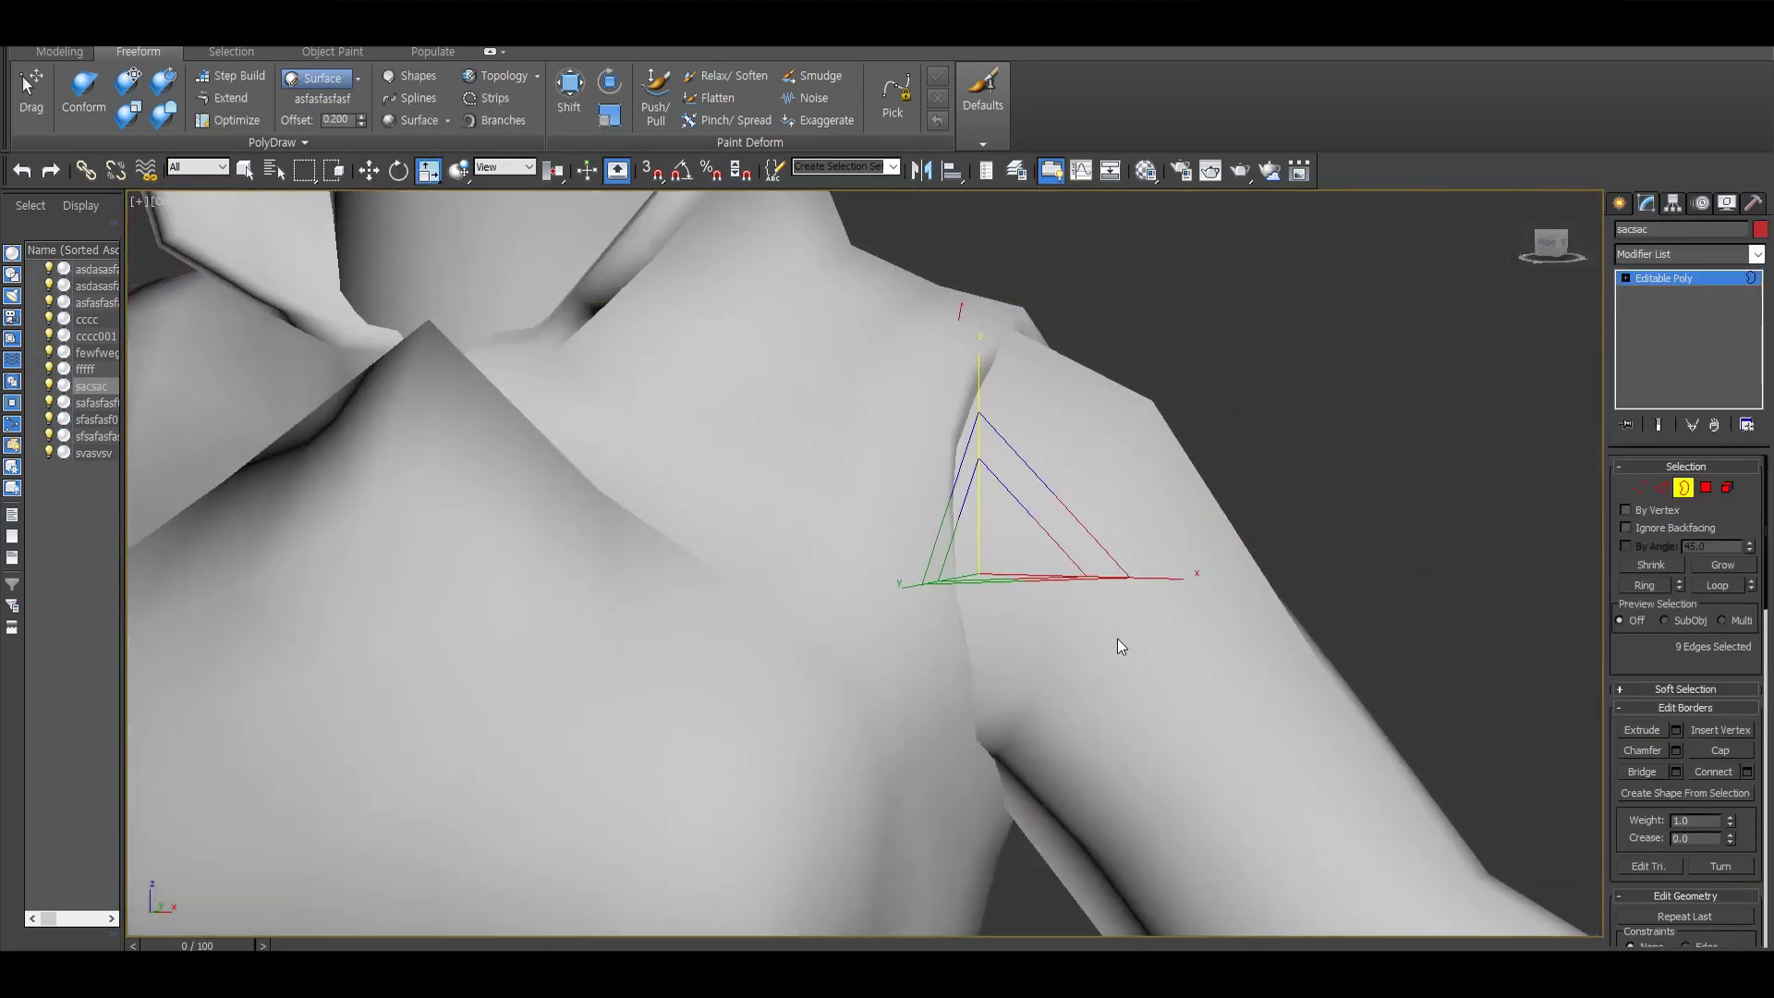
Step: Move a shoulder vertex so the opening sits against the body
{"action": "scroll", "coordinate": [1505, 573], "scroll_direction": "down", "scroll_amount": 3}
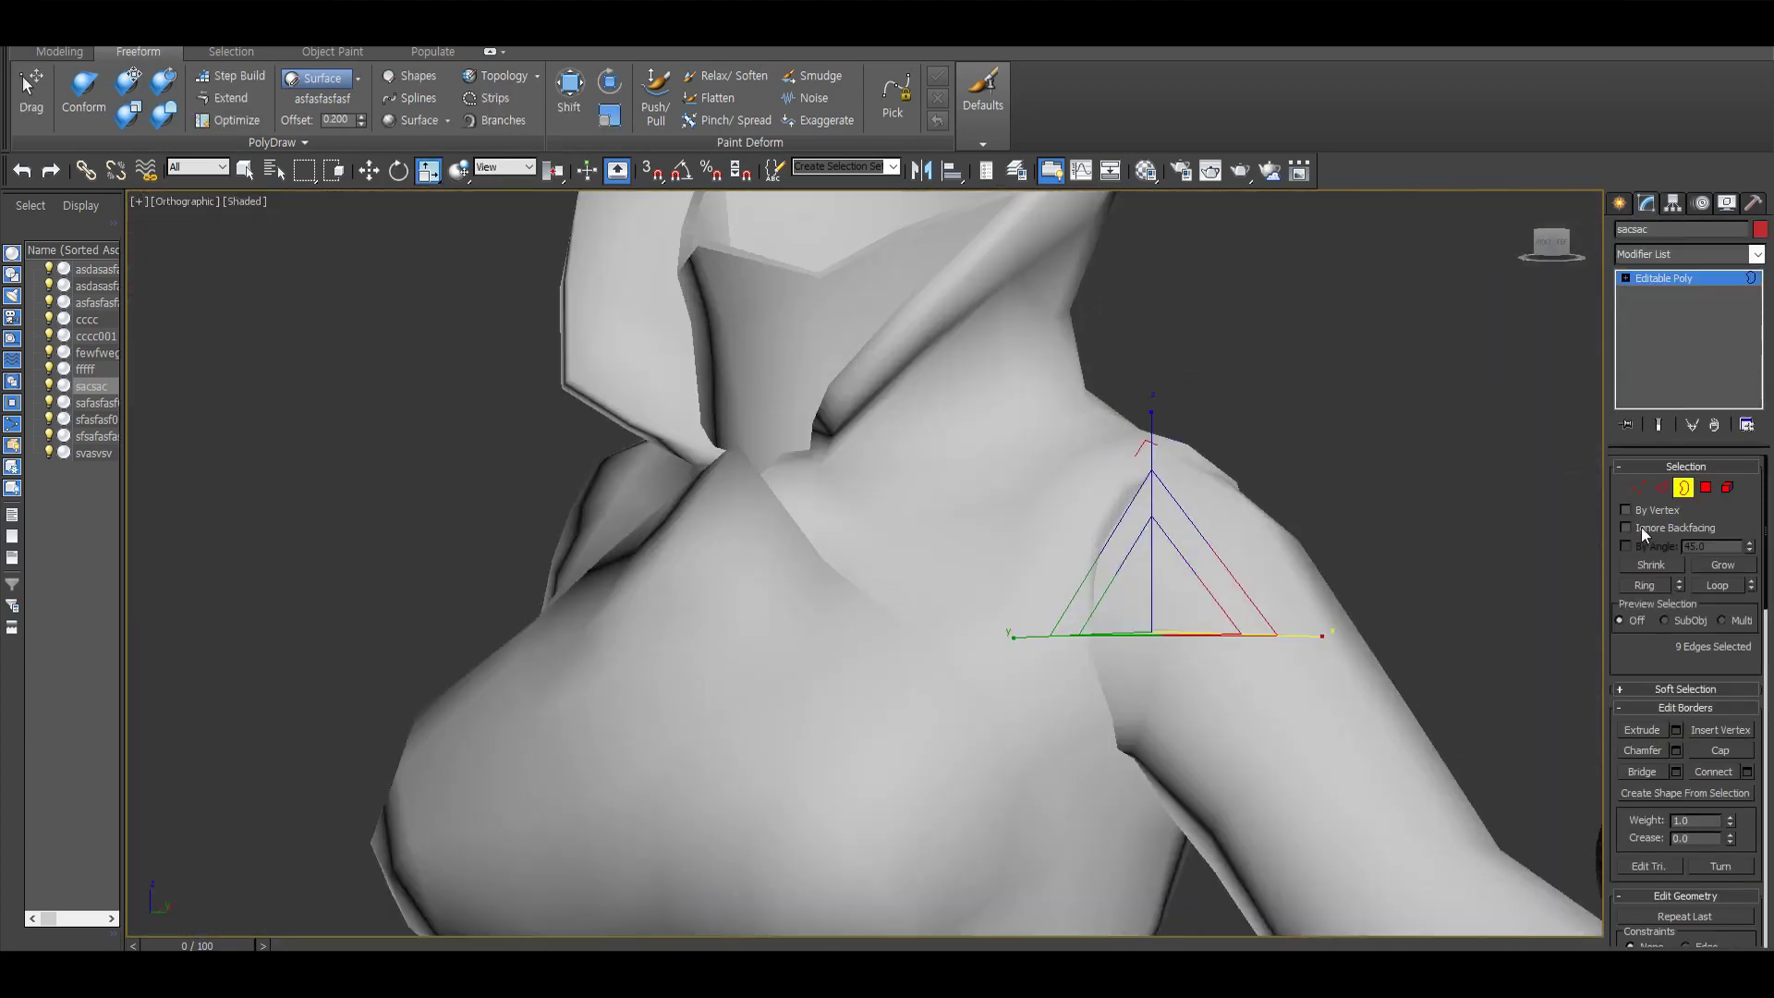
{"action": "scroll", "coordinate": [1126, 427], "scroll_direction": "up", "scroll_amount": 3}
{"action": "left_click", "coordinate": [1128, 440]}
{"action": "key", "text": "w"}
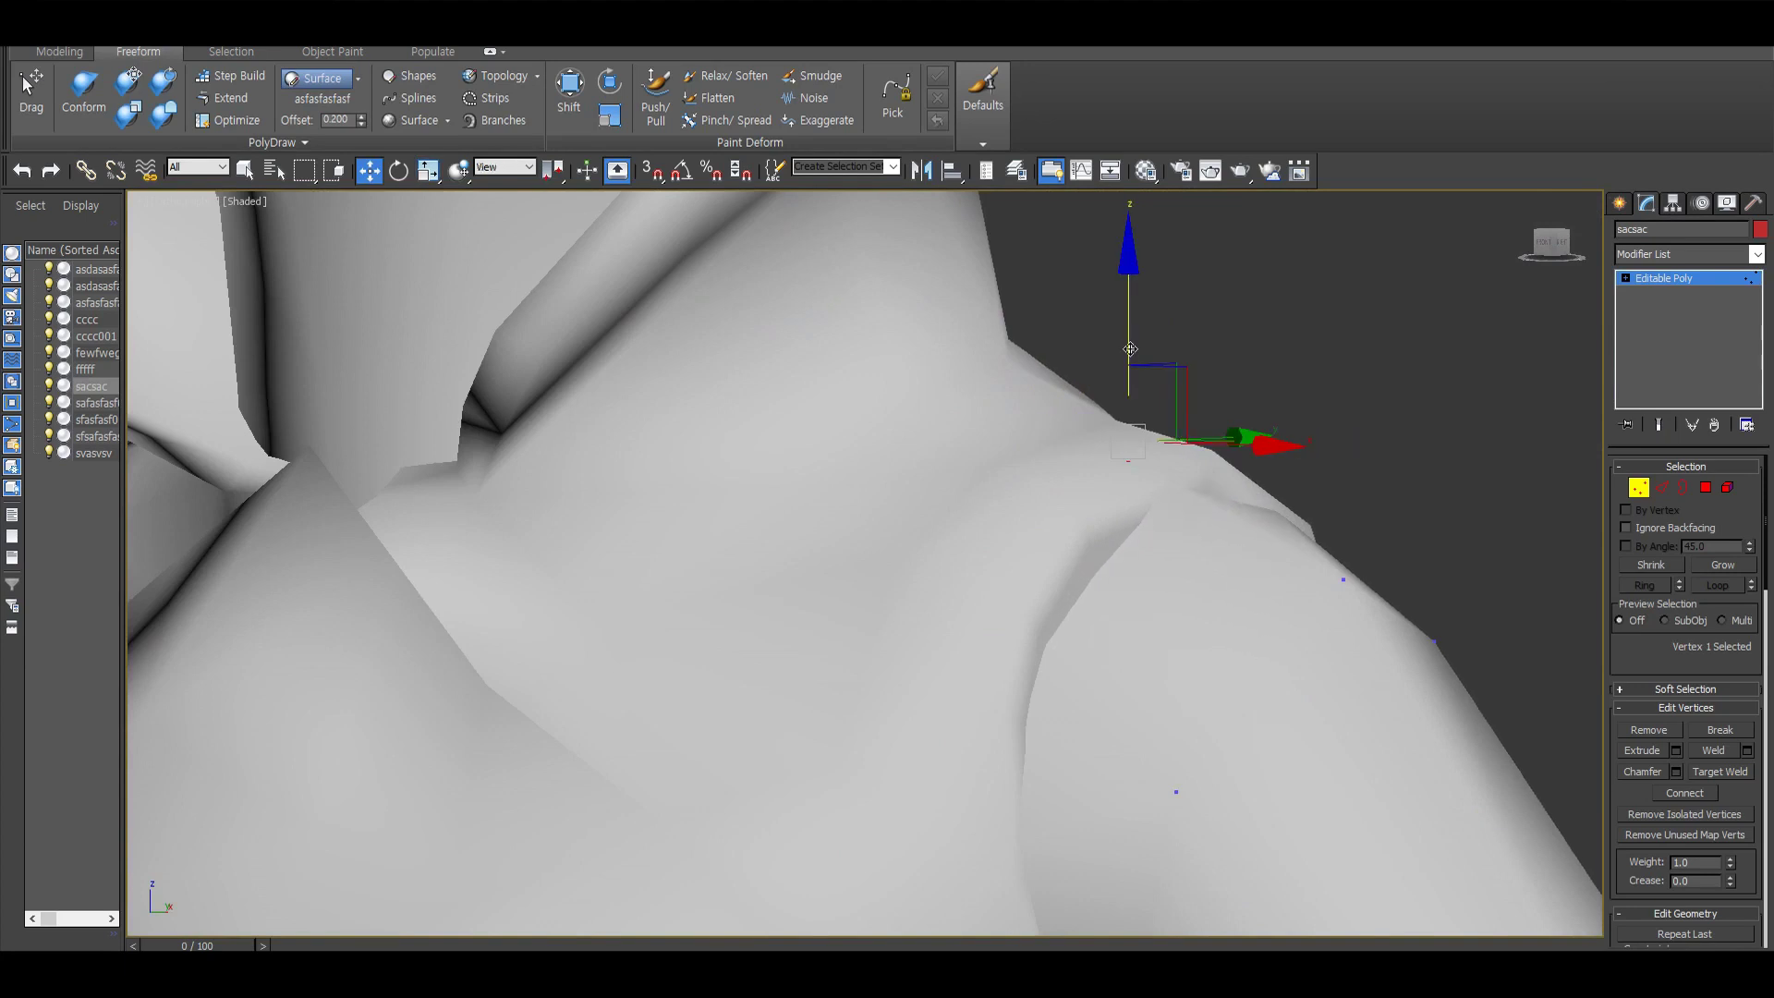
{"action": "scroll", "coordinate": [1130, 349], "scroll_direction": "down", "scroll_amount": 5}
Step: Return to object level and inspect the shoulder closely in the front view
{"action": "key", "text": "F4"}
{"action": "key", "text": "f"}
{"action": "middle_click_drag", "start_coordinate": [1205, 475], "coordinate": [1155, 444]}
{"action": "key", "text": "1"}
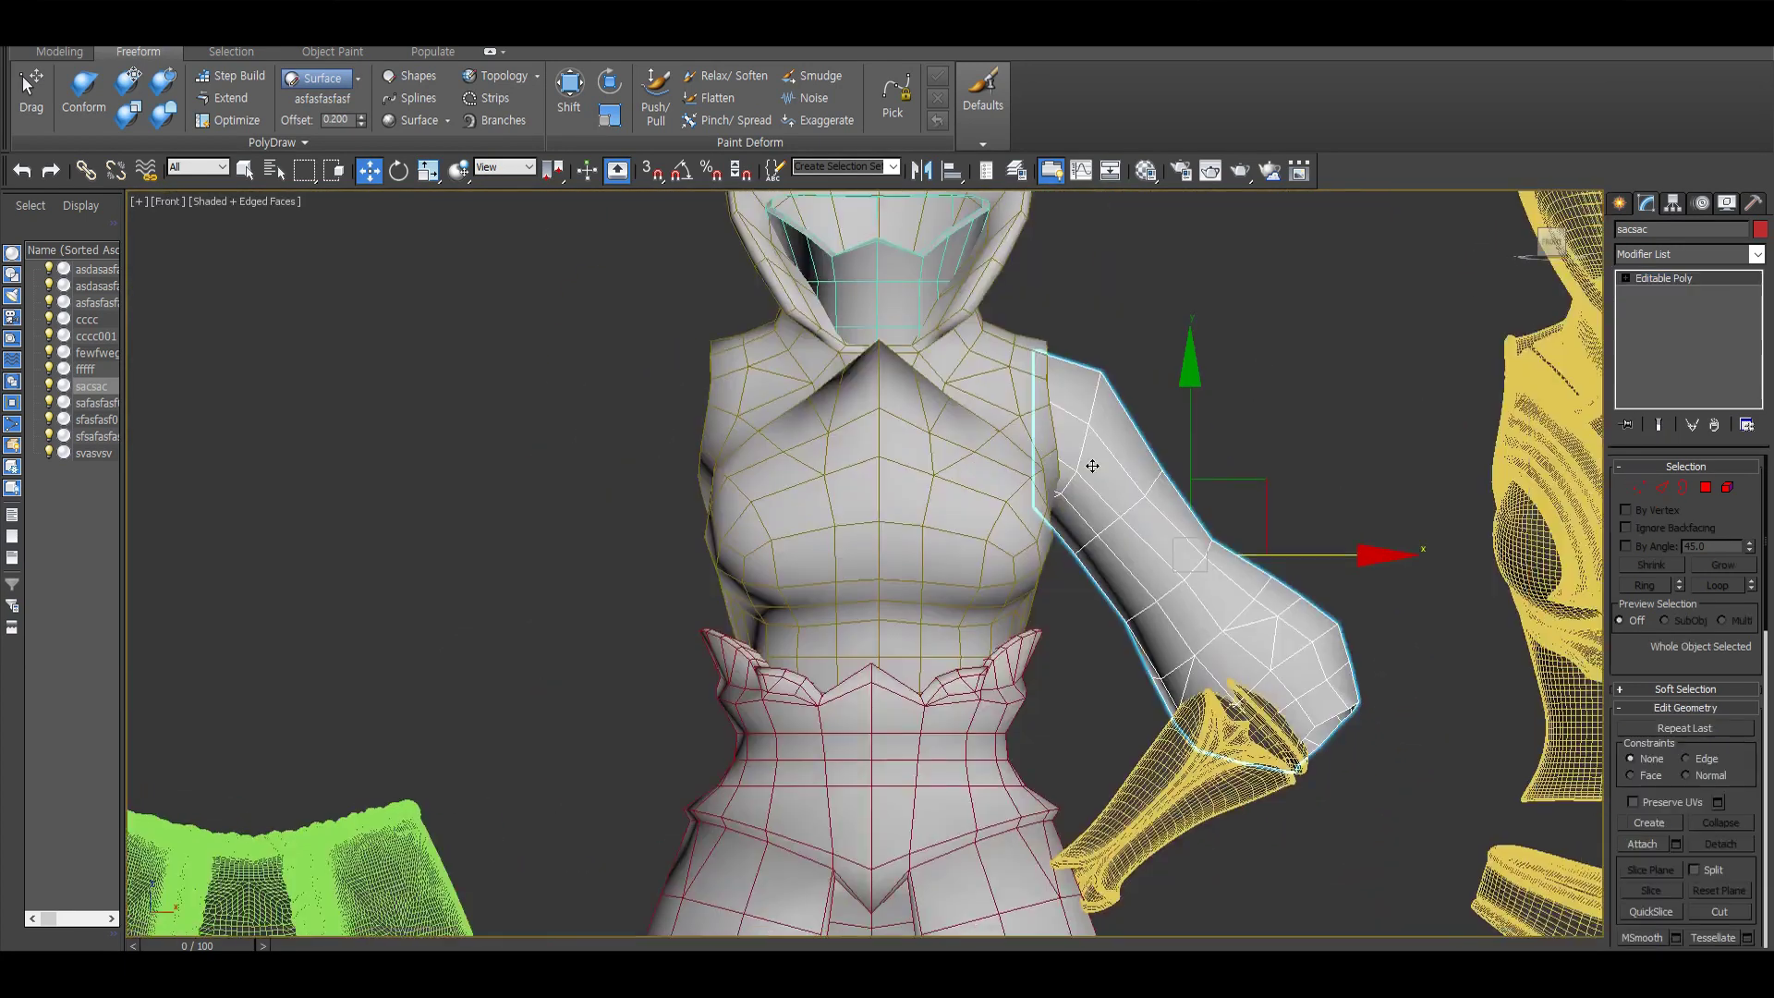
{"action": "scroll", "coordinate": [1092, 466], "scroll_direction": "up", "scroll_amount": 2}
{"action": "middle_click_drag", "start_coordinate": [1156, 555], "coordinate": [1294, 416], "text": "alt"}
{"action": "scroll", "coordinate": [1321, 377], "scroll_direction": "up", "scroll_amount": 4}
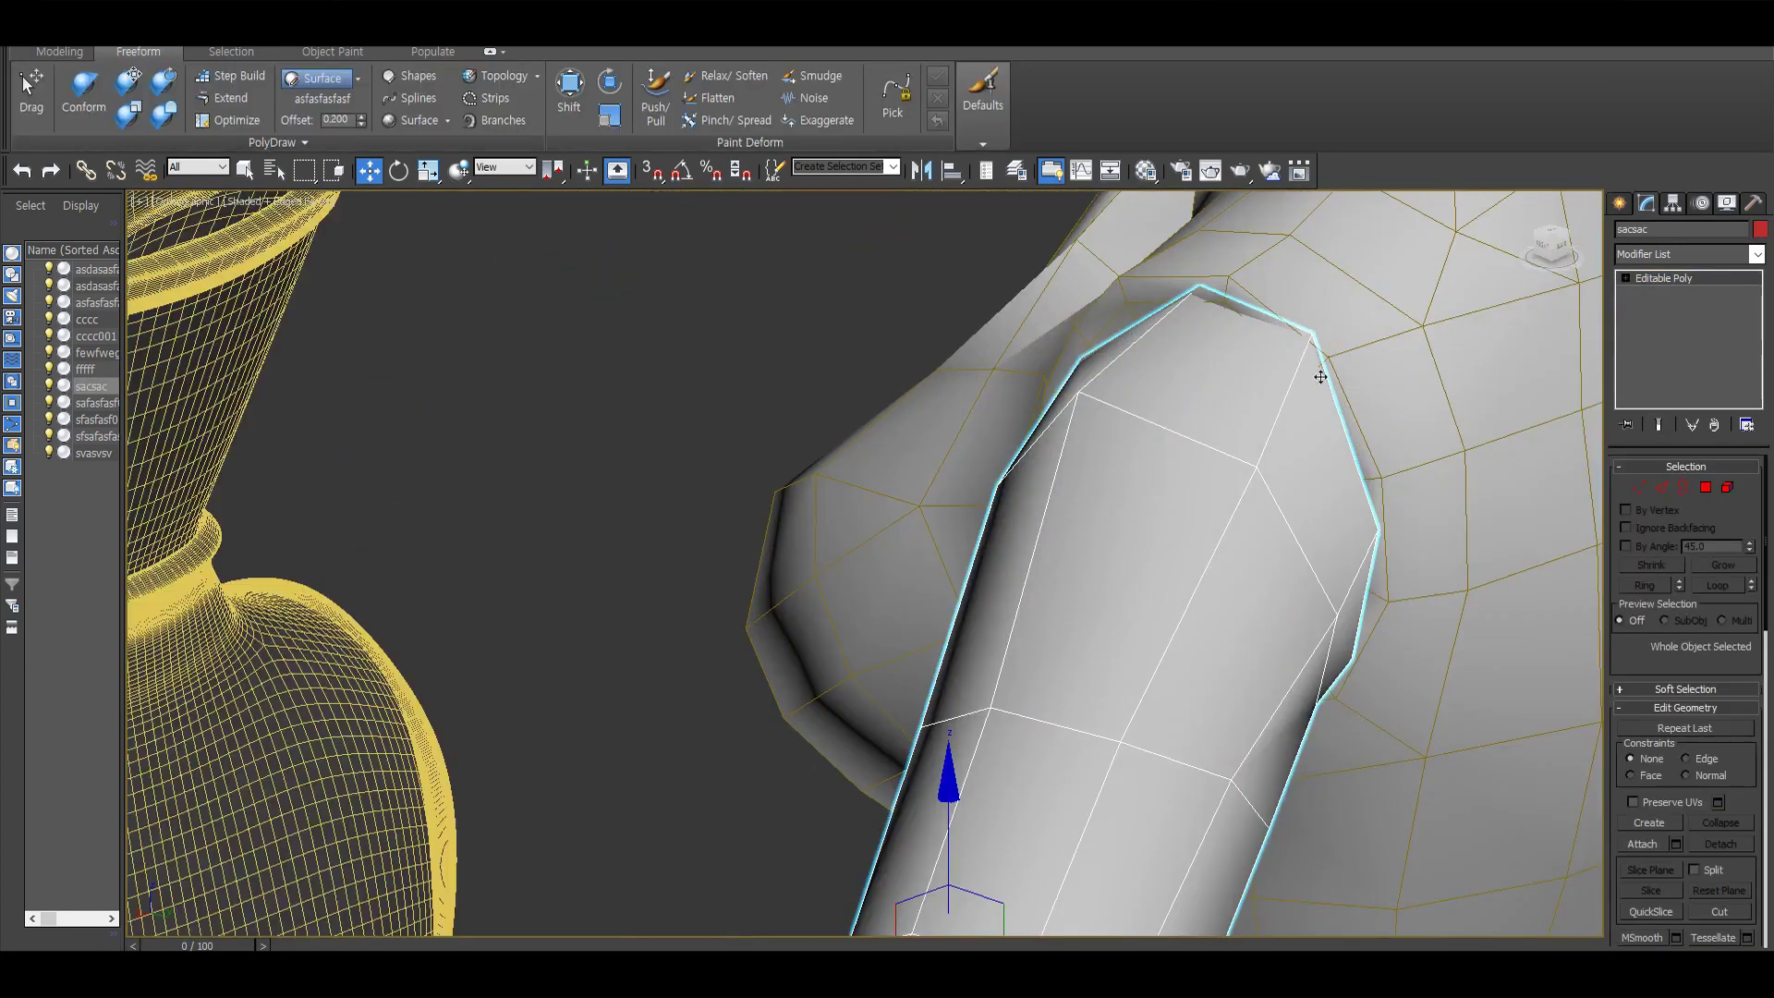
{"action": "scroll", "coordinate": [1321, 301], "scroll_direction": "down", "scroll_amount": 5}
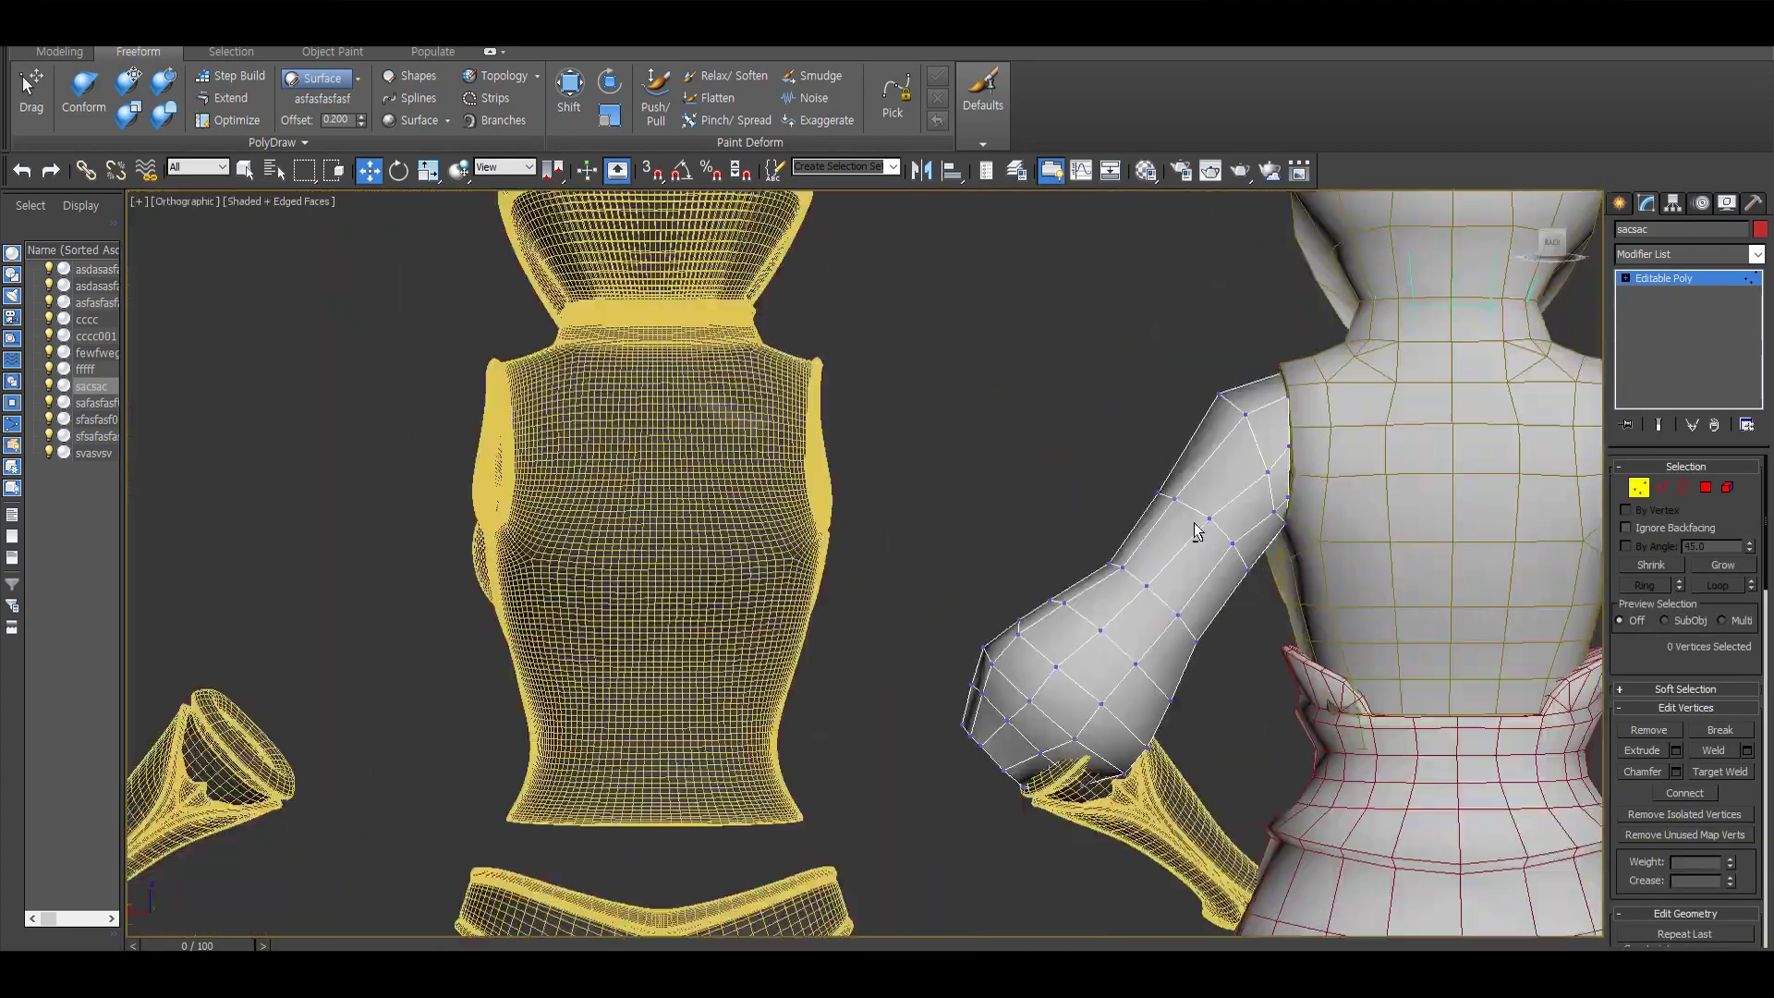
Step: Shift-drag clone the sleeve as the instance sacsac001
{"action": "key", "text": "f"}
{"action": "scroll", "coordinate": [924, 554], "scroll_direction": "up", "scroll_amount": 2}
{"action": "left_click", "coordinate": [1639, 487]}
{"action": "scroll", "coordinate": [869, 555], "scroll_direction": "down", "scroll_amount": 3}
{"action": "left_click_drag", "start_coordinate": [665, 601], "coordinate": [1174, 599], "text": "shift"}
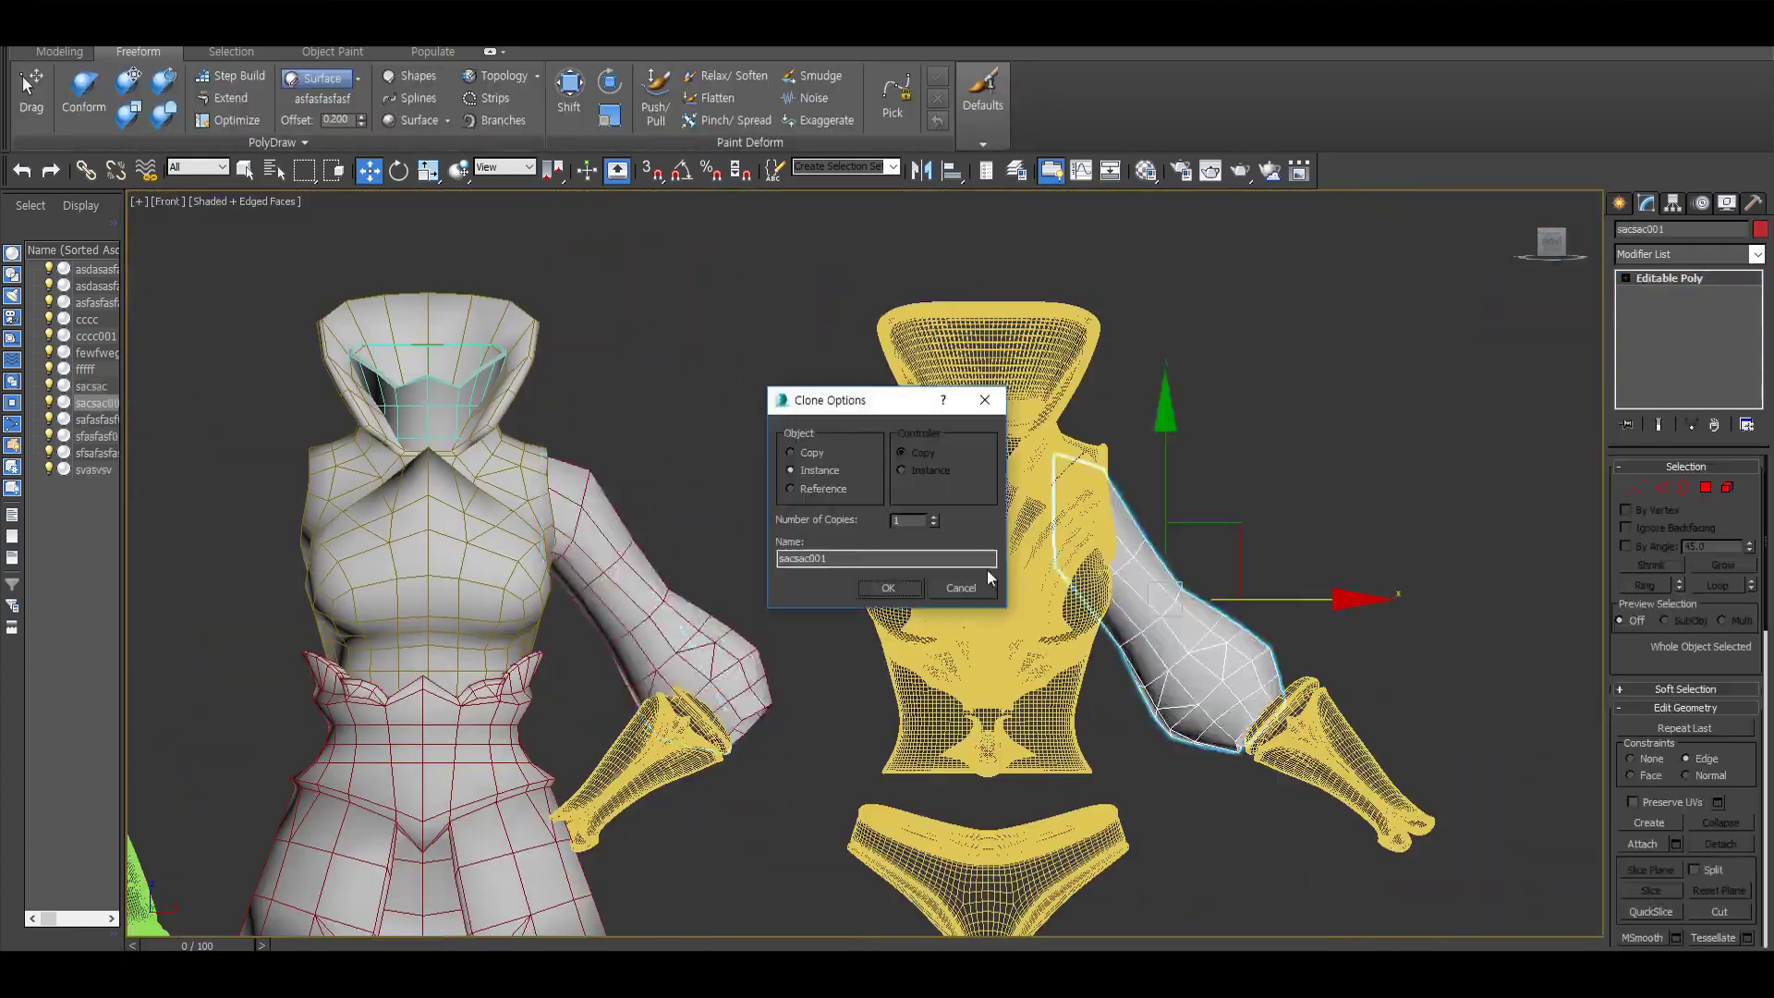
{"action": "left_click", "coordinate": [888, 588]}
Step: Rotate the sacsac001 copy away from the body and enter Vertex sub-object mode
{"action": "middle_click_drag", "start_coordinate": [1201, 555], "coordinate": [1026, 555]}
{"action": "scroll", "coordinate": [1081, 499], "scroll_direction": "up", "scroll_amount": 5}
{"action": "key", "text": "e"}
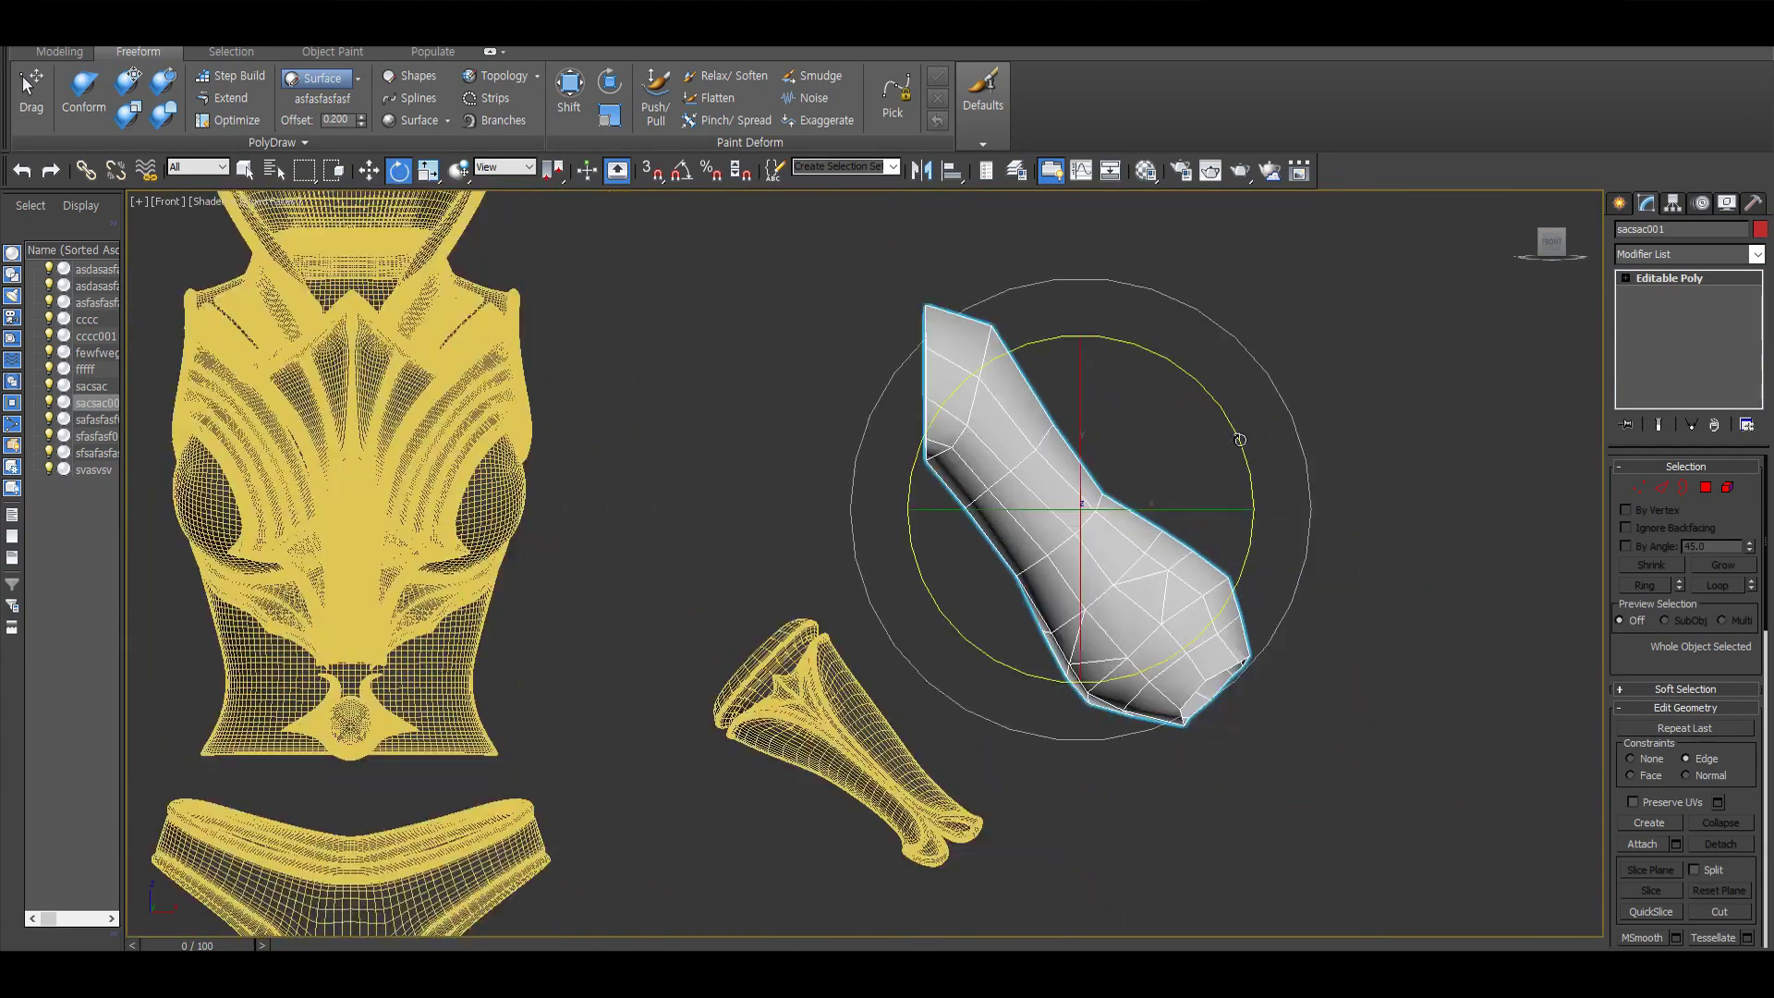
{"action": "left_click", "coordinate": [1638, 487]}
{"action": "scroll", "coordinate": [1009, 491], "scroll_direction": "up", "scroll_amount": 3}
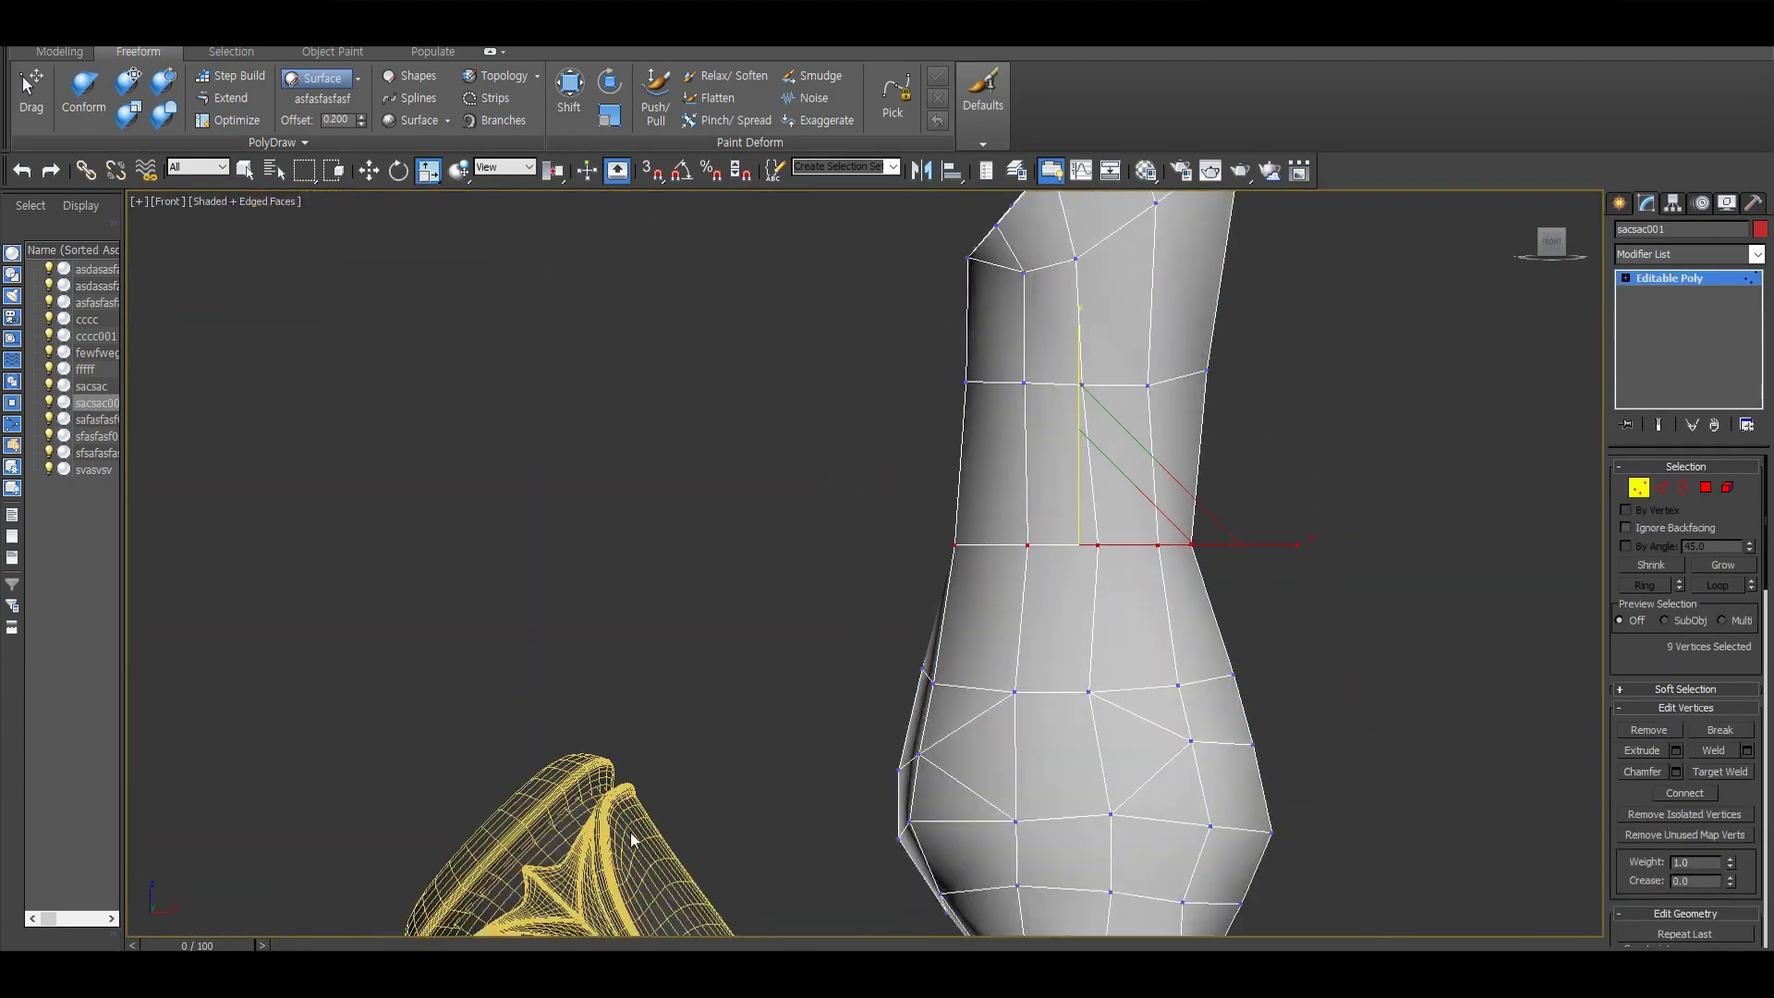
{"action": "scroll", "coordinate": [632, 838], "scroll_direction": "down", "scroll_amount": 2}
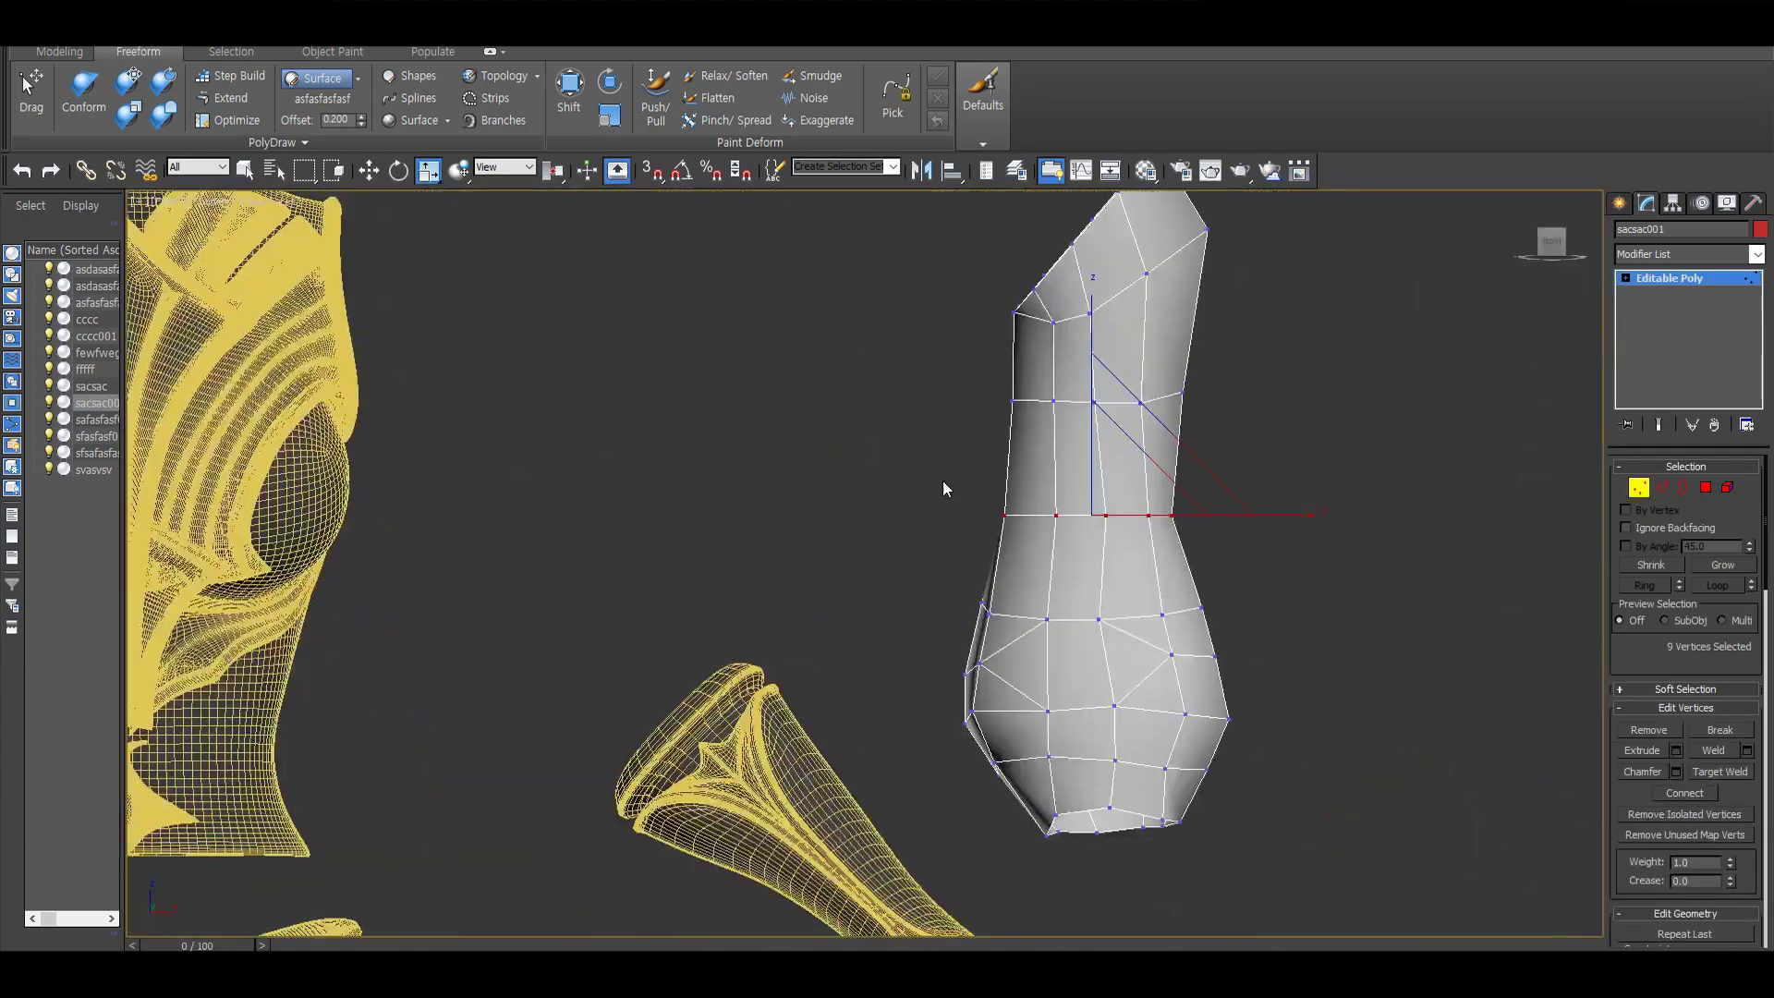
Step: Rotate the sleeve's vertex rows from front and side views and select a band of forearm vertices
{"action": "key", "text": "f"}
{"action": "scroll", "coordinate": [951, 677], "scroll_direction": "up", "scroll_amount": 2}
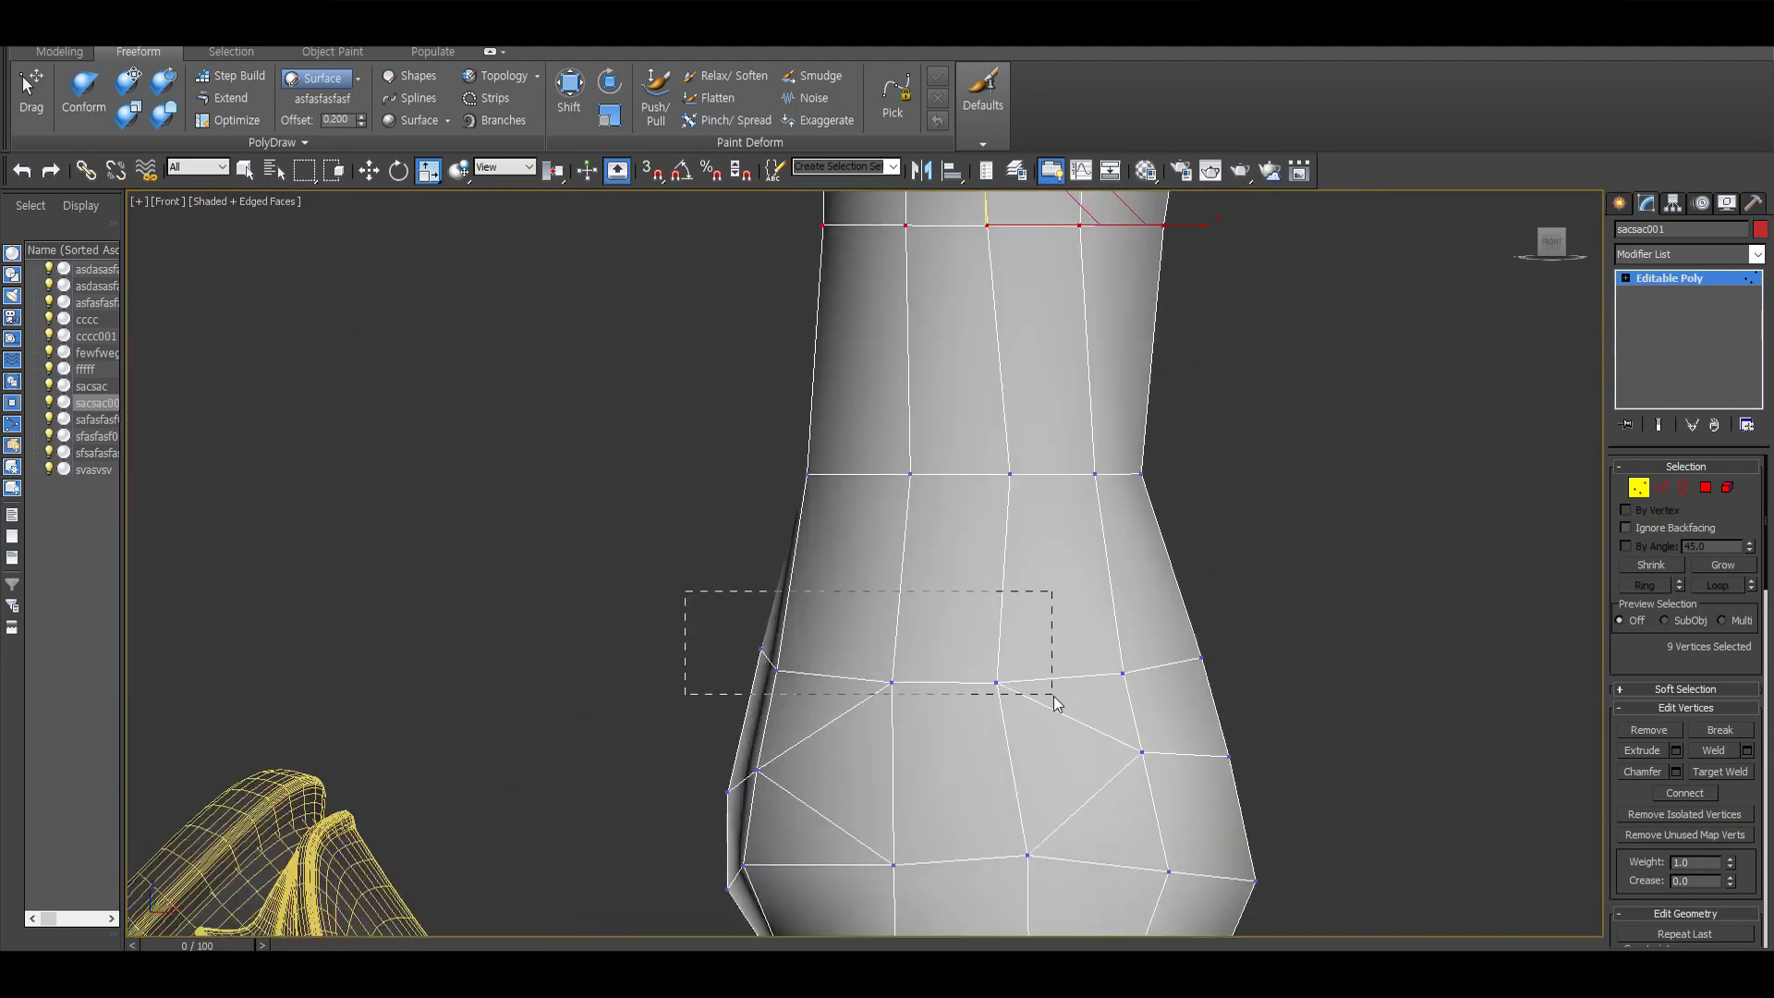
{"action": "middle_click_drag", "start_coordinate": [977, 752], "coordinate": [1421, 440], "text": "alt"}
{"action": "left_click", "coordinate": [1544, 255]}
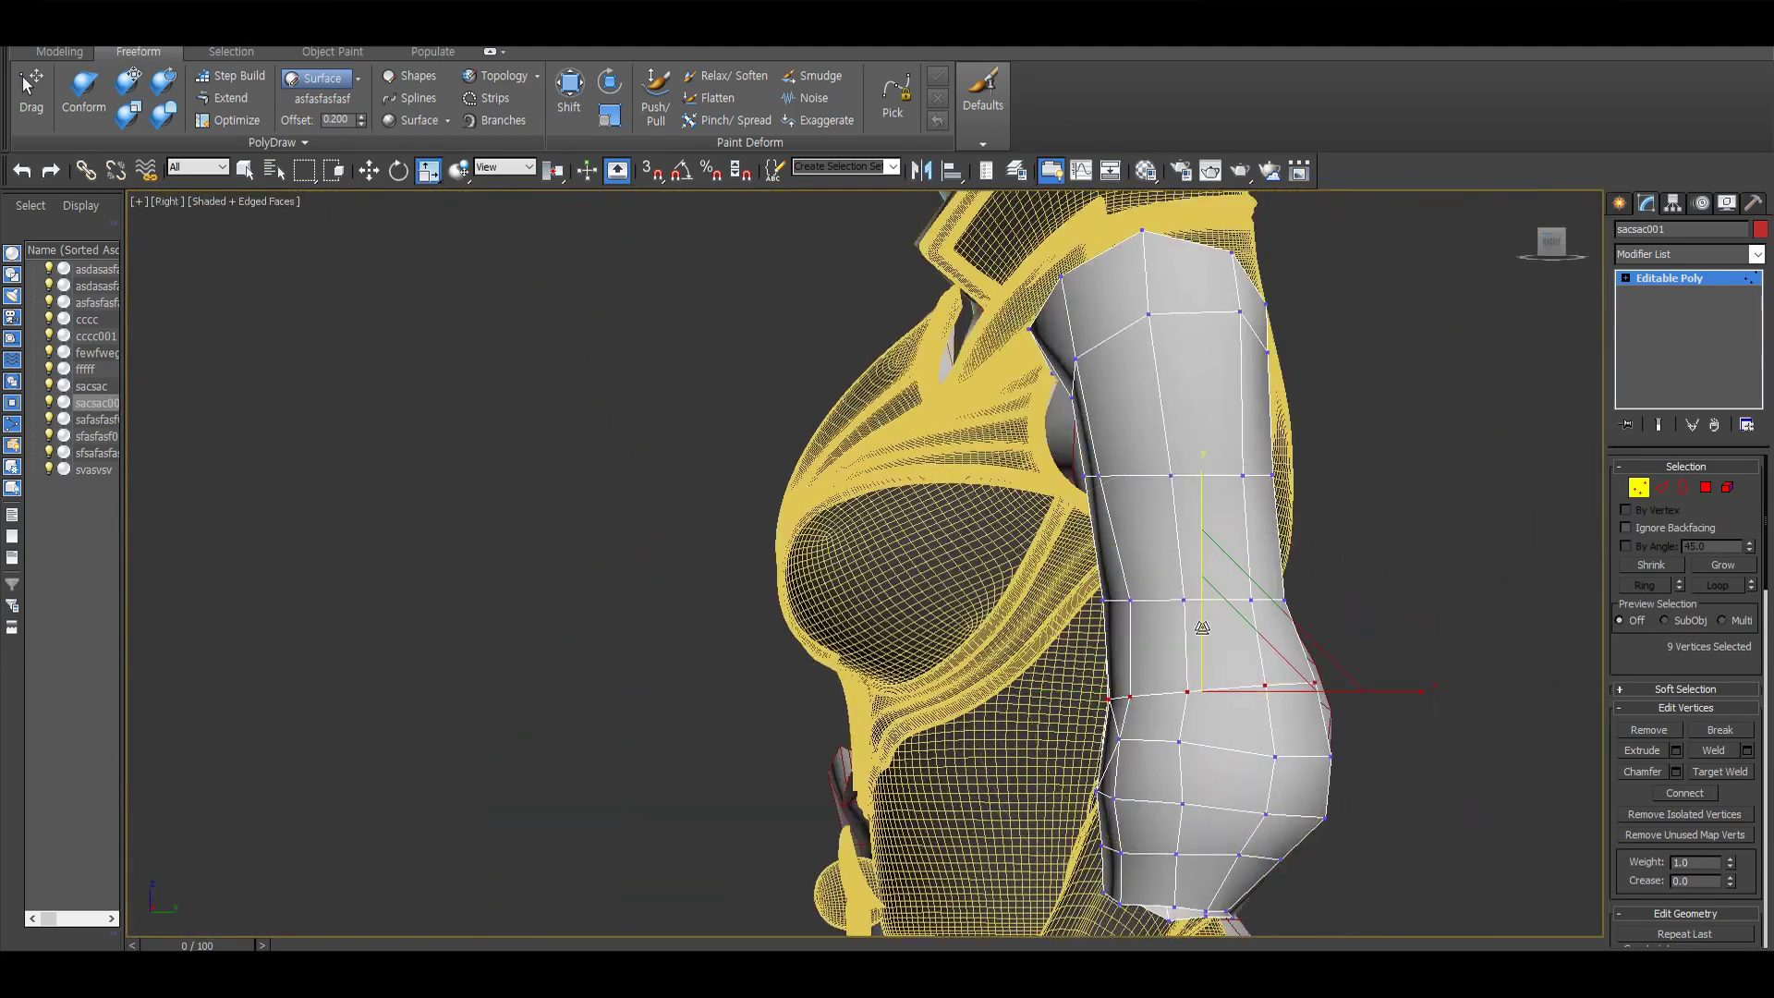
{"action": "key", "text": "e"}
{"action": "scroll", "coordinate": [1404, 489], "scroll_direction": "up", "scroll_amount": 2}
{"action": "key", "text": "2"}
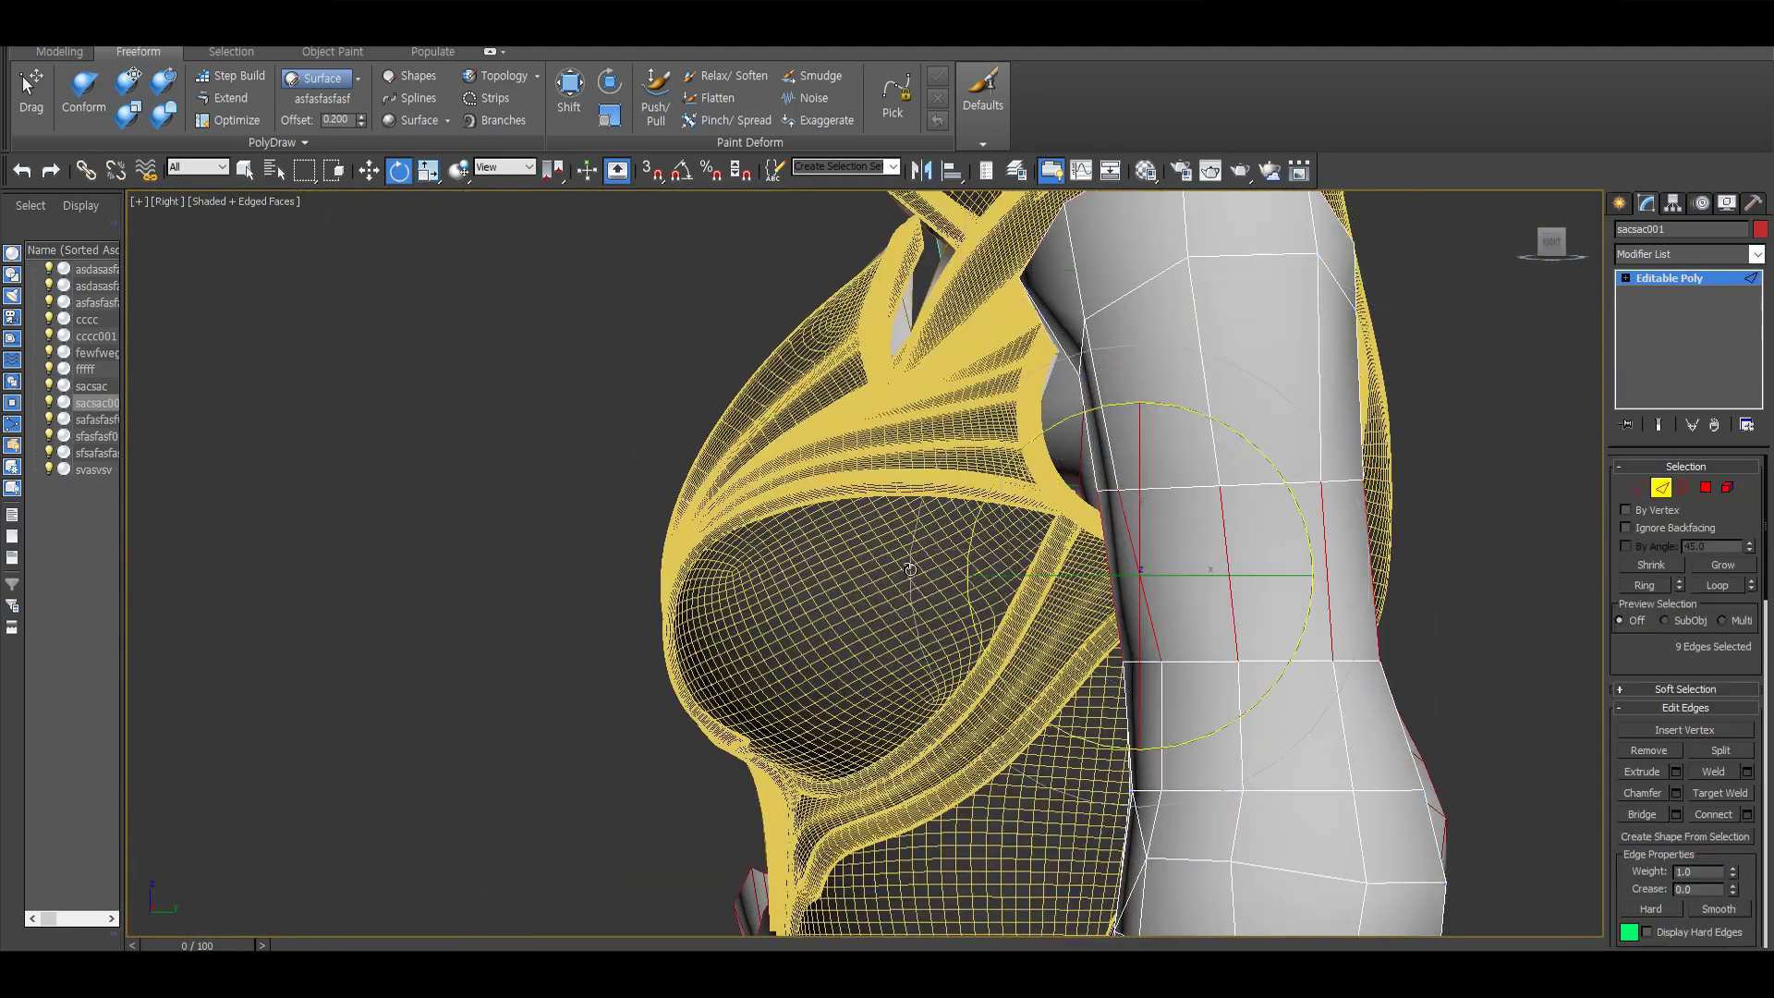
{"action": "left_click_drag", "start_coordinate": [1552, 242], "coordinate": [1564, 246]}
{"action": "left_click", "coordinate": [1563, 244]}
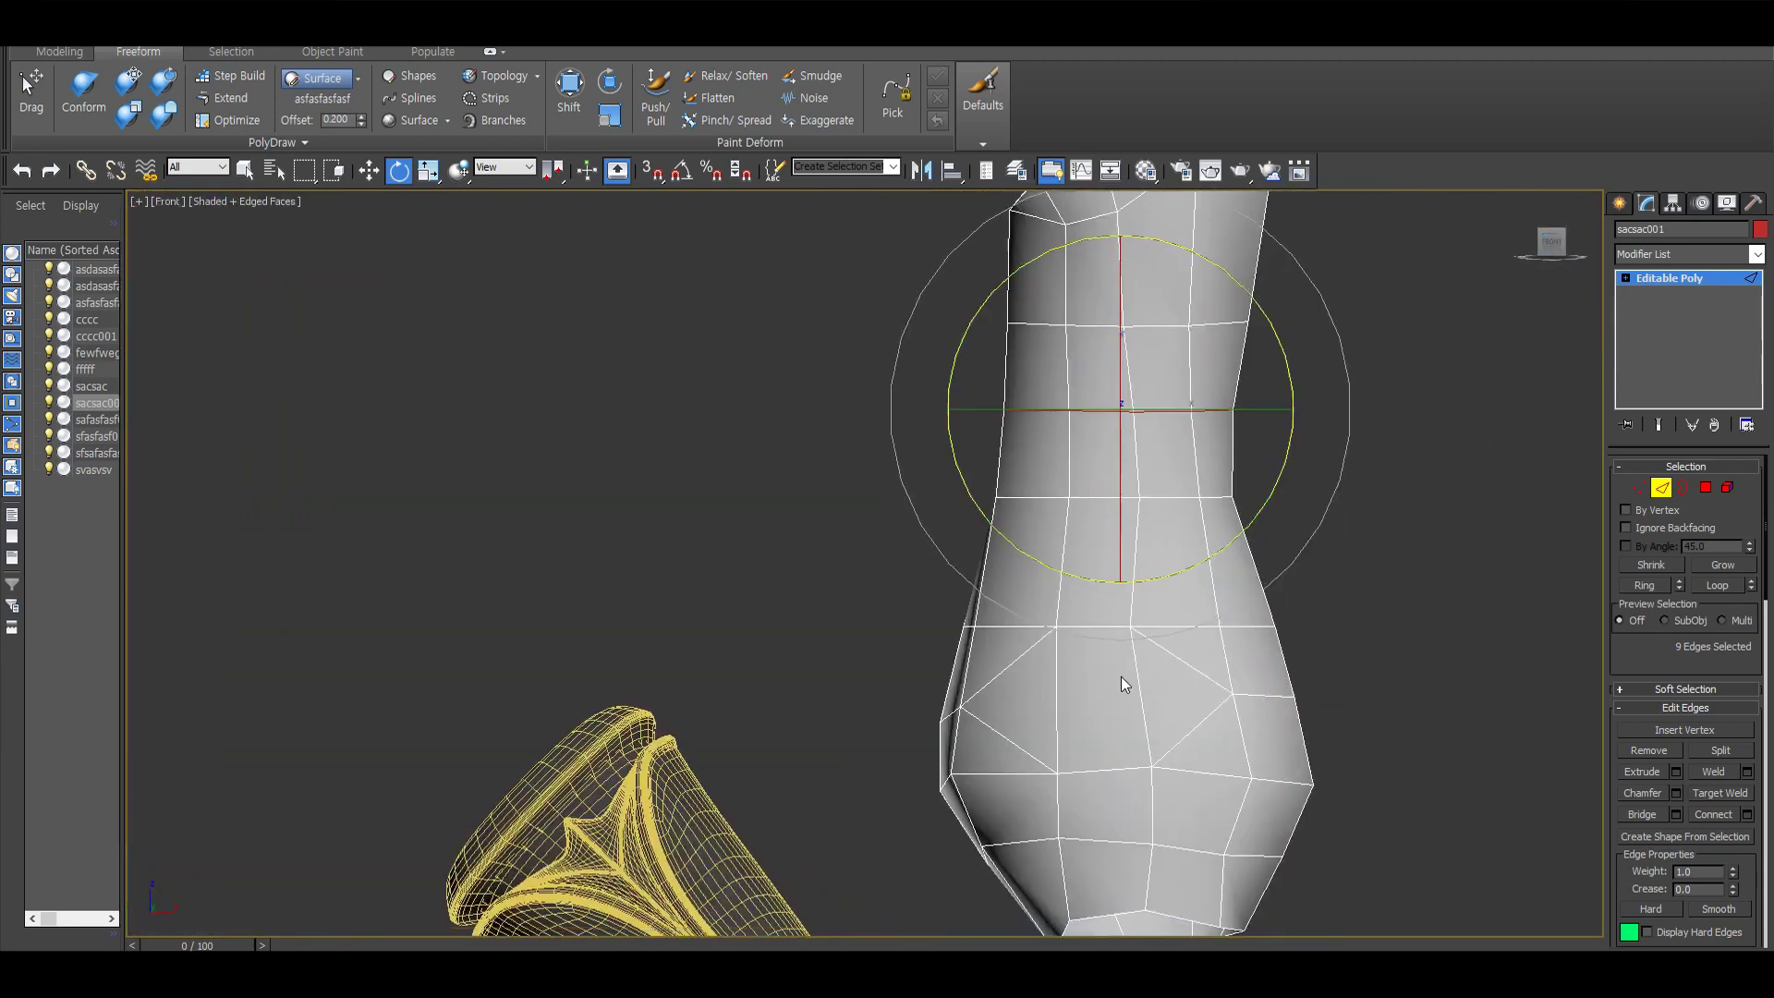
{"action": "scroll", "coordinate": [1220, 669], "scroll_direction": "up", "scroll_amount": 2}
{"action": "key", "text": "ctrl+d"}
{"action": "key", "text": "1"}
{"action": "middle_click_drag", "start_coordinate": [1174, 647], "coordinate": [1188, 658], "text": "alt"}
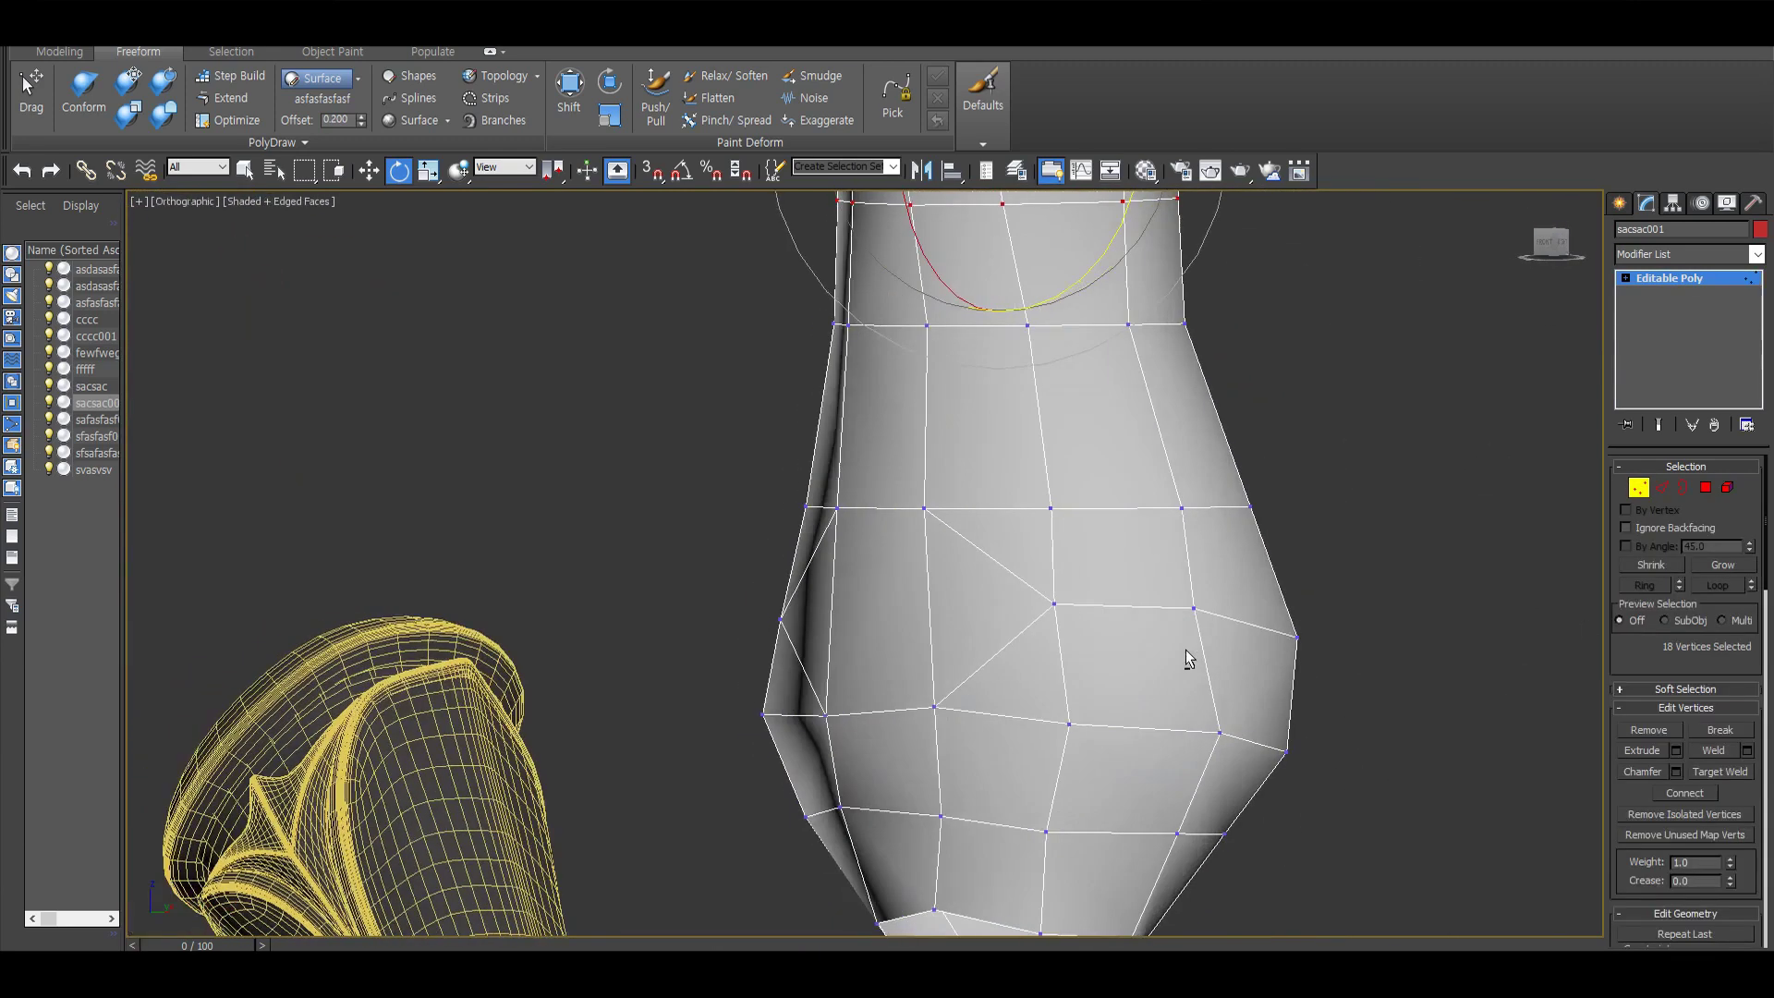
Step: Select a vertical edge loop down the sleeve and scale it, dropping the top edge from the selection
{"action": "middle_click_drag", "start_coordinate": [1046, 516], "coordinate": [1091, 514], "text": "alt"}
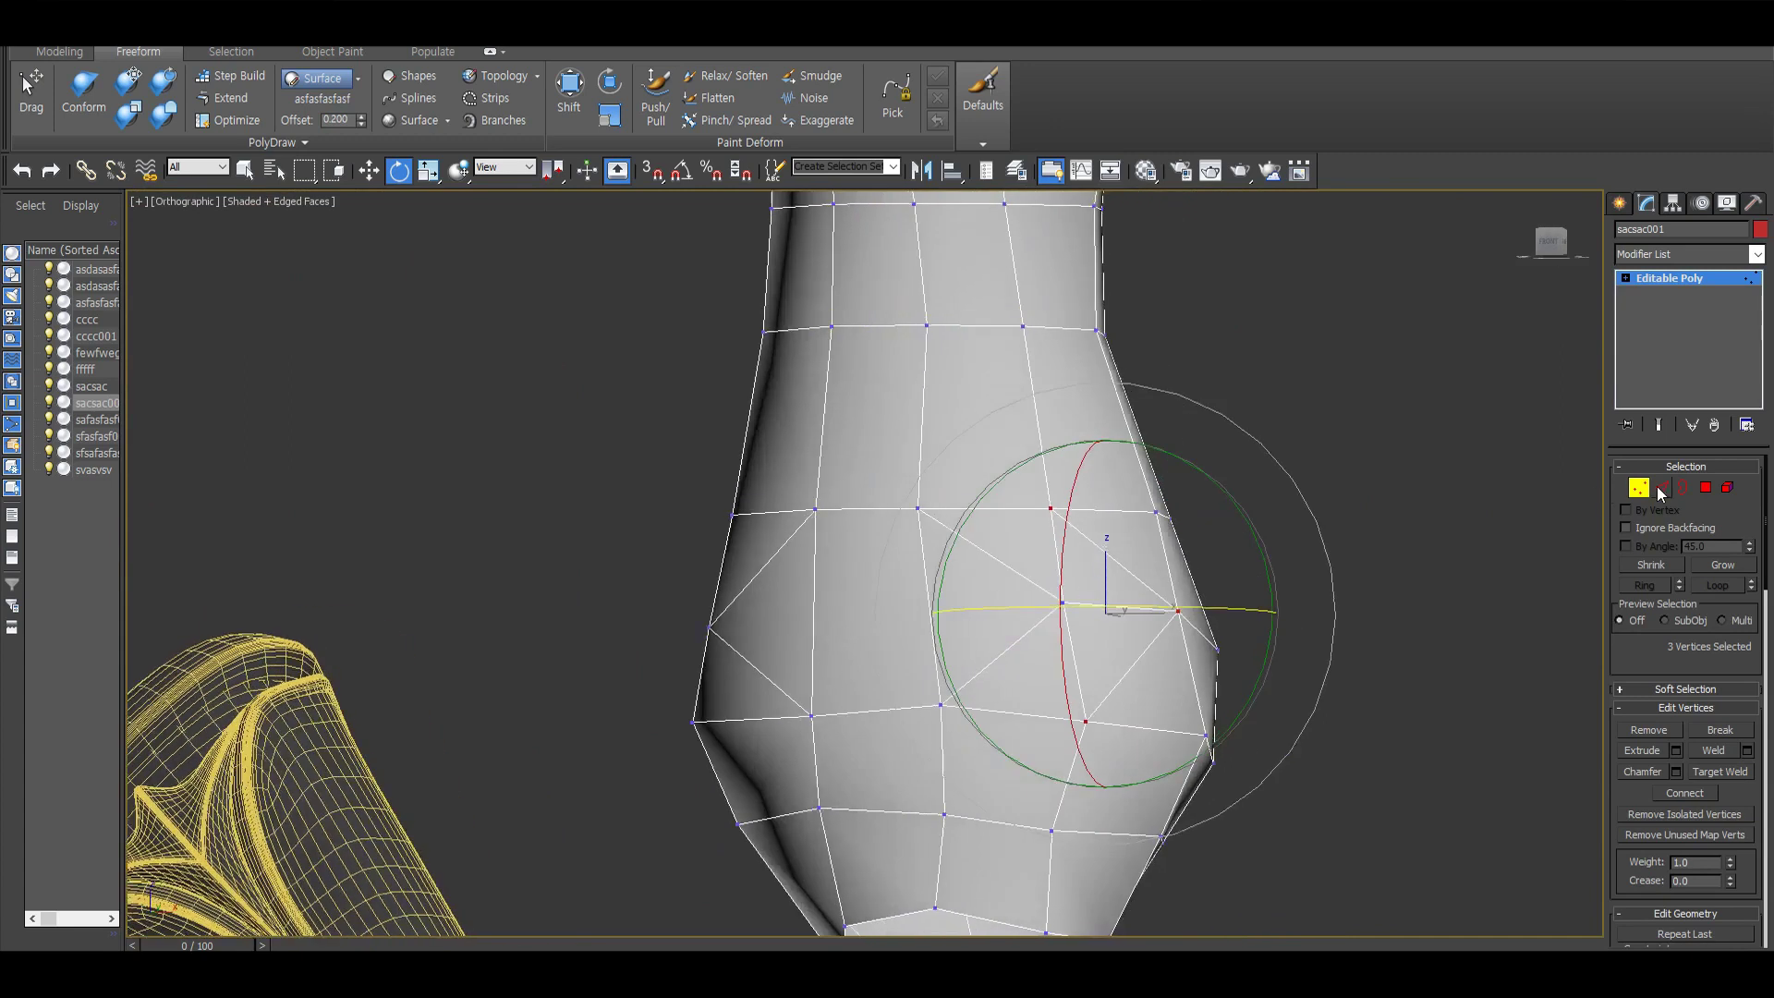
{"action": "key", "text": "ctrl+d"}
{"action": "scroll", "coordinate": [1074, 669], "scroll_direction": "down", "scroll_amount": 3}
{"action": "key", "text": "f"}
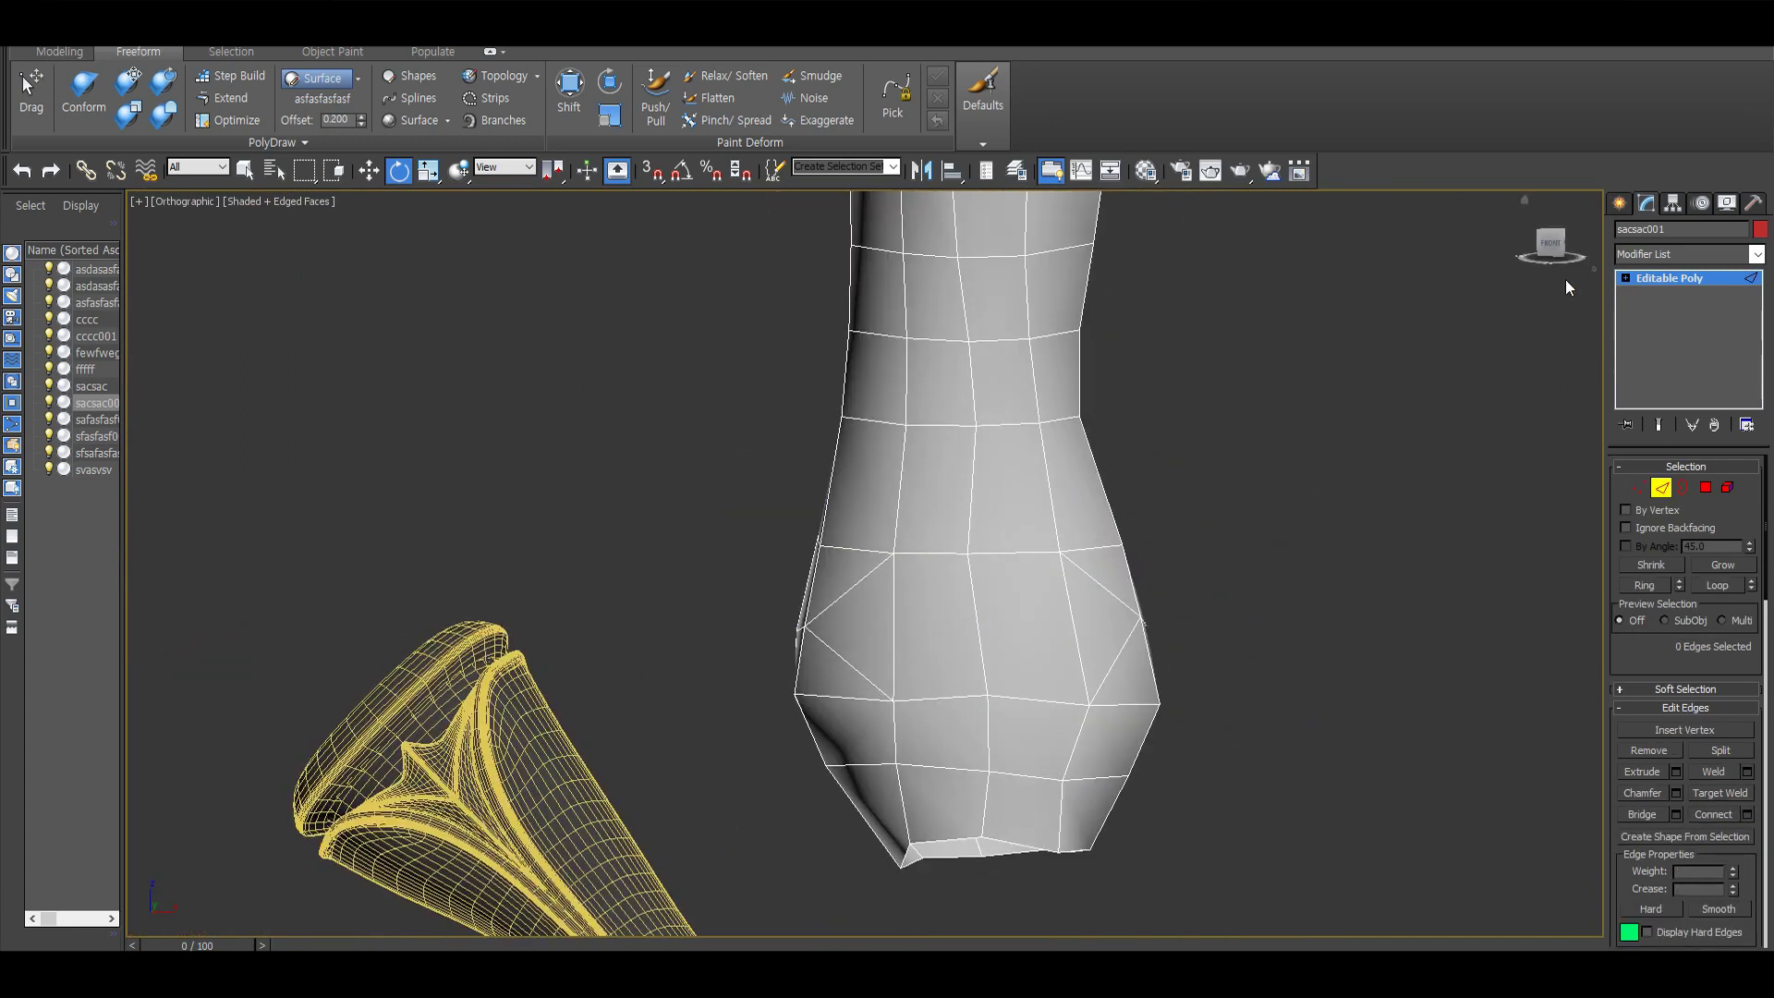
{"action": "middle_click_drag", "start_coordinate": [980, 665], "coordinate": [1076, 555]}
{"action": "double_click", "coordinate": [1031, 641]}
{"action": "key", "text": "w"}
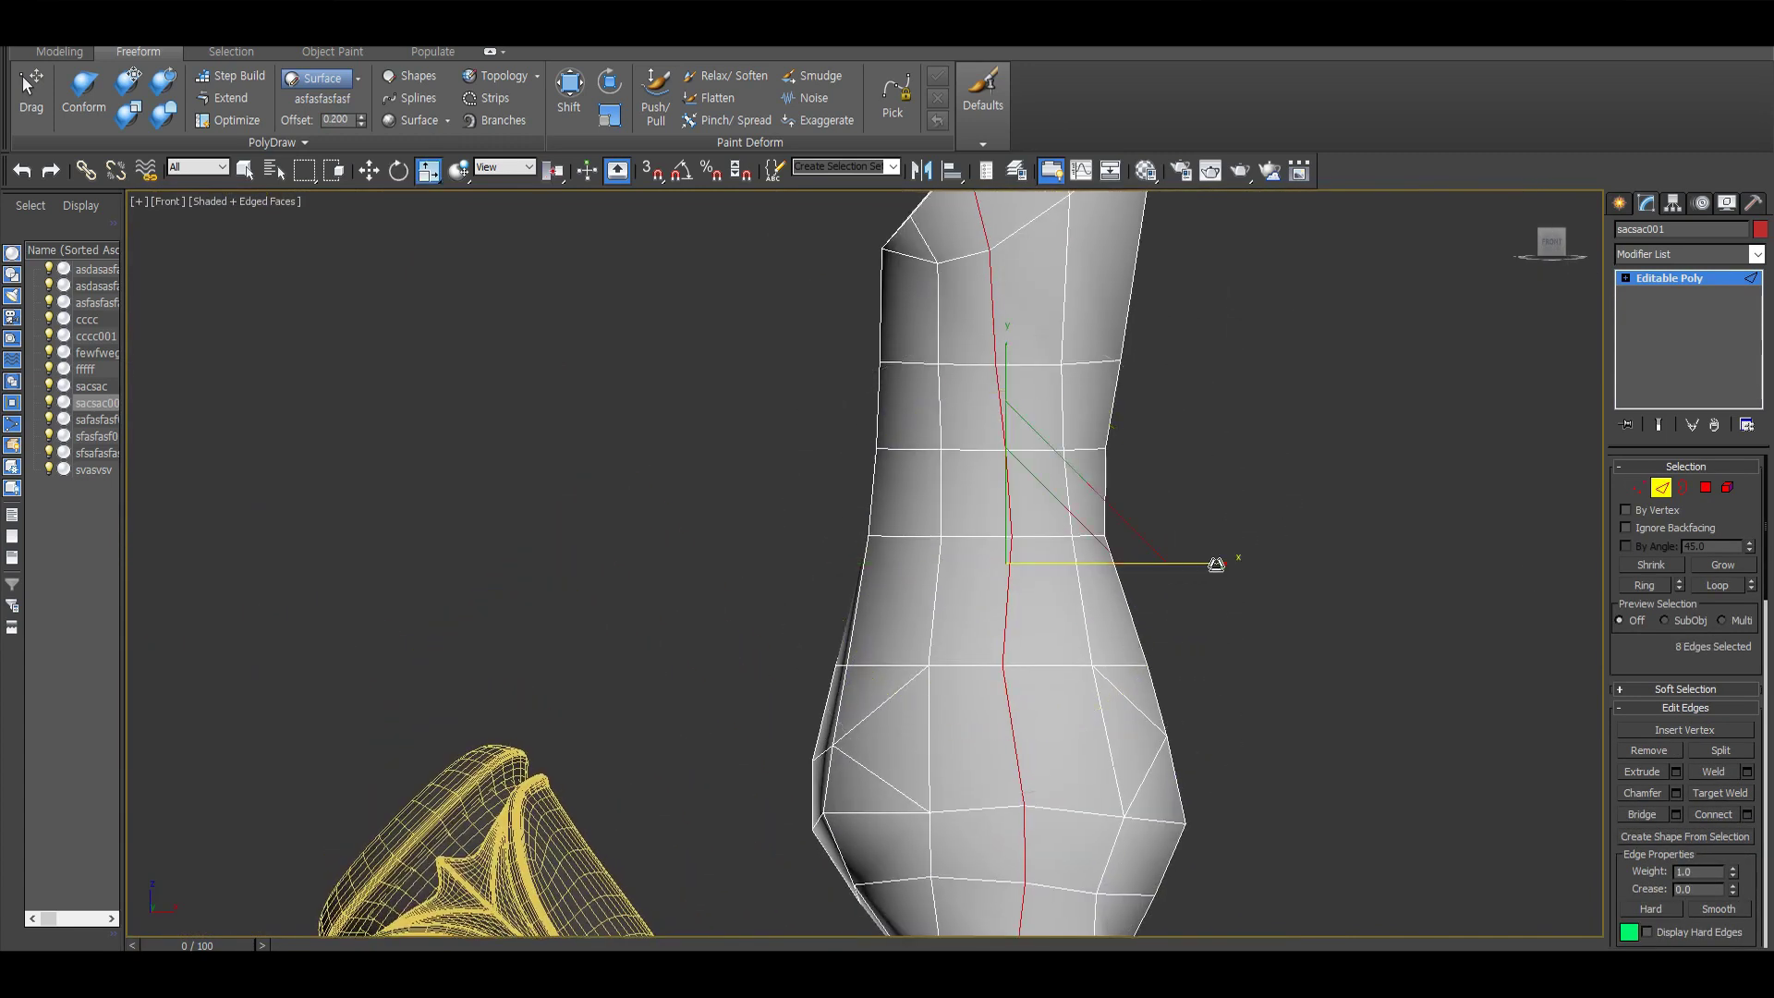
{"action": "scroll", "coordinate": [984, 651], "scroll_direction": "up", "scroll_amount": 3}
{"action": "key", "text": "r"}
{"action": "middle_click_drag", "start_coordinate": [984, 652], "coordinate": [1203, 611], "text": "alt"}
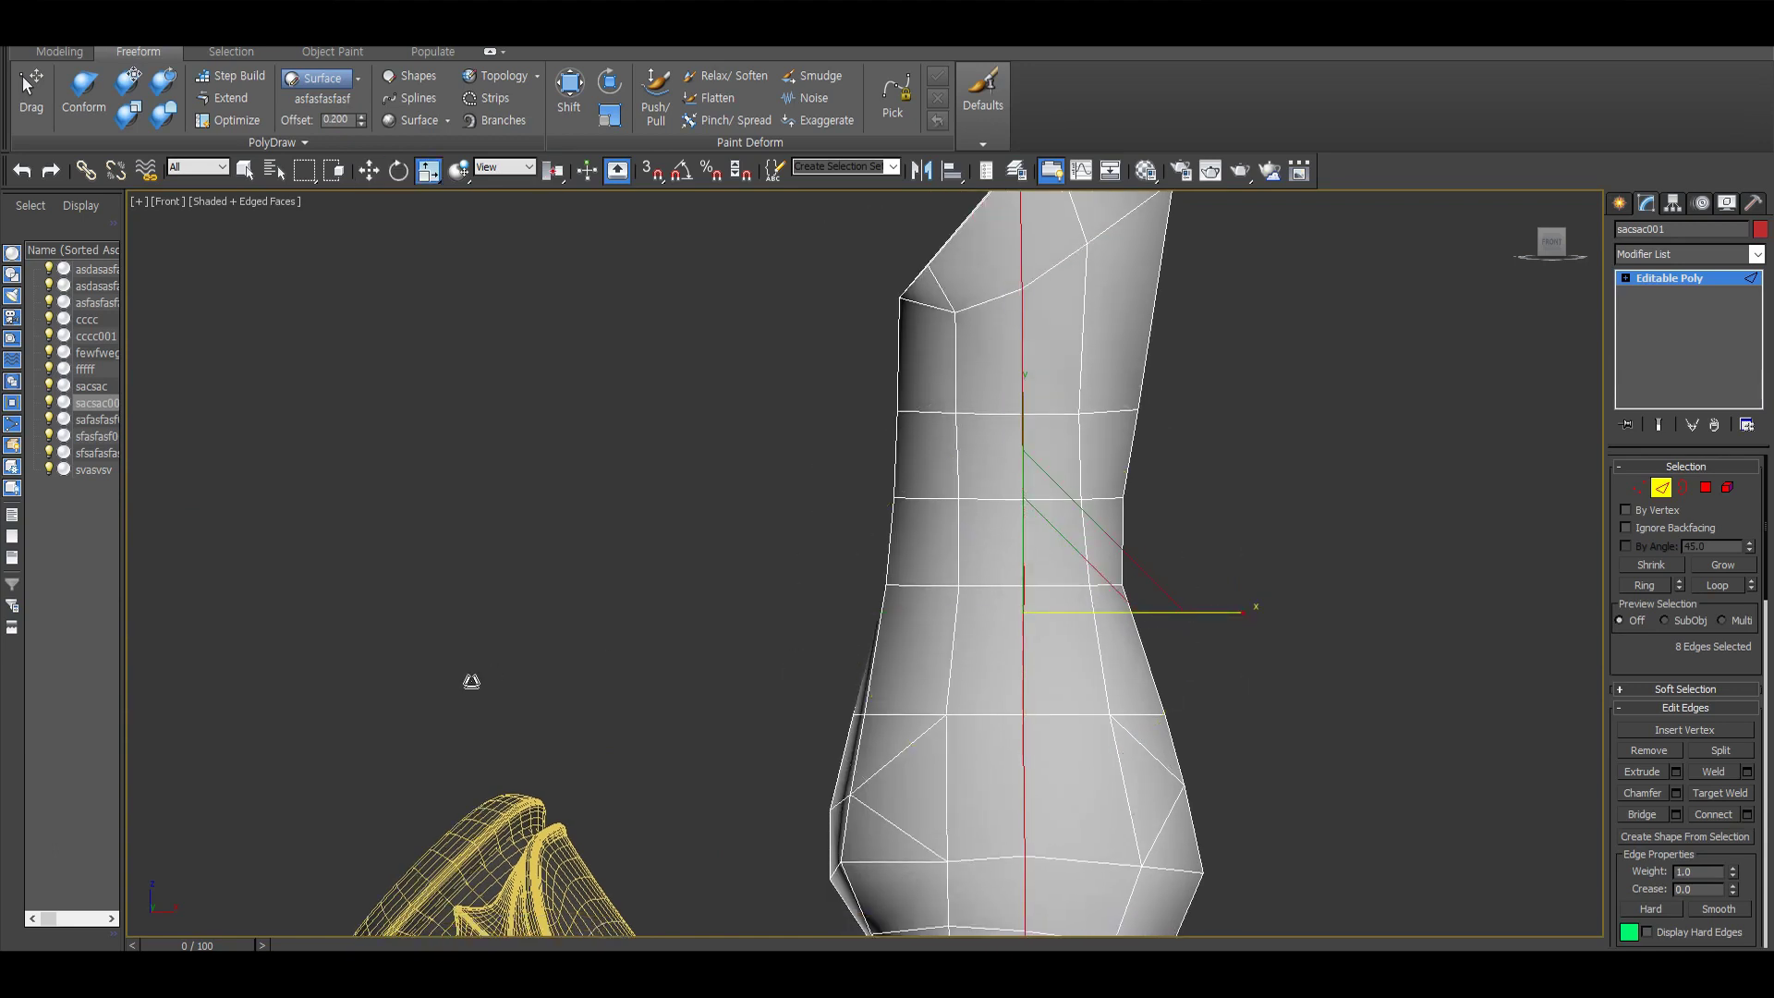
{"action": "middle_click_drag", "start_coordinate": [471, 682], "coordinate": [1138, 730], "text": "alt"}
{"action": "scroll", "coordinate": [1438, 570], "scroll_direction": "up", "scroll_amount": 2}
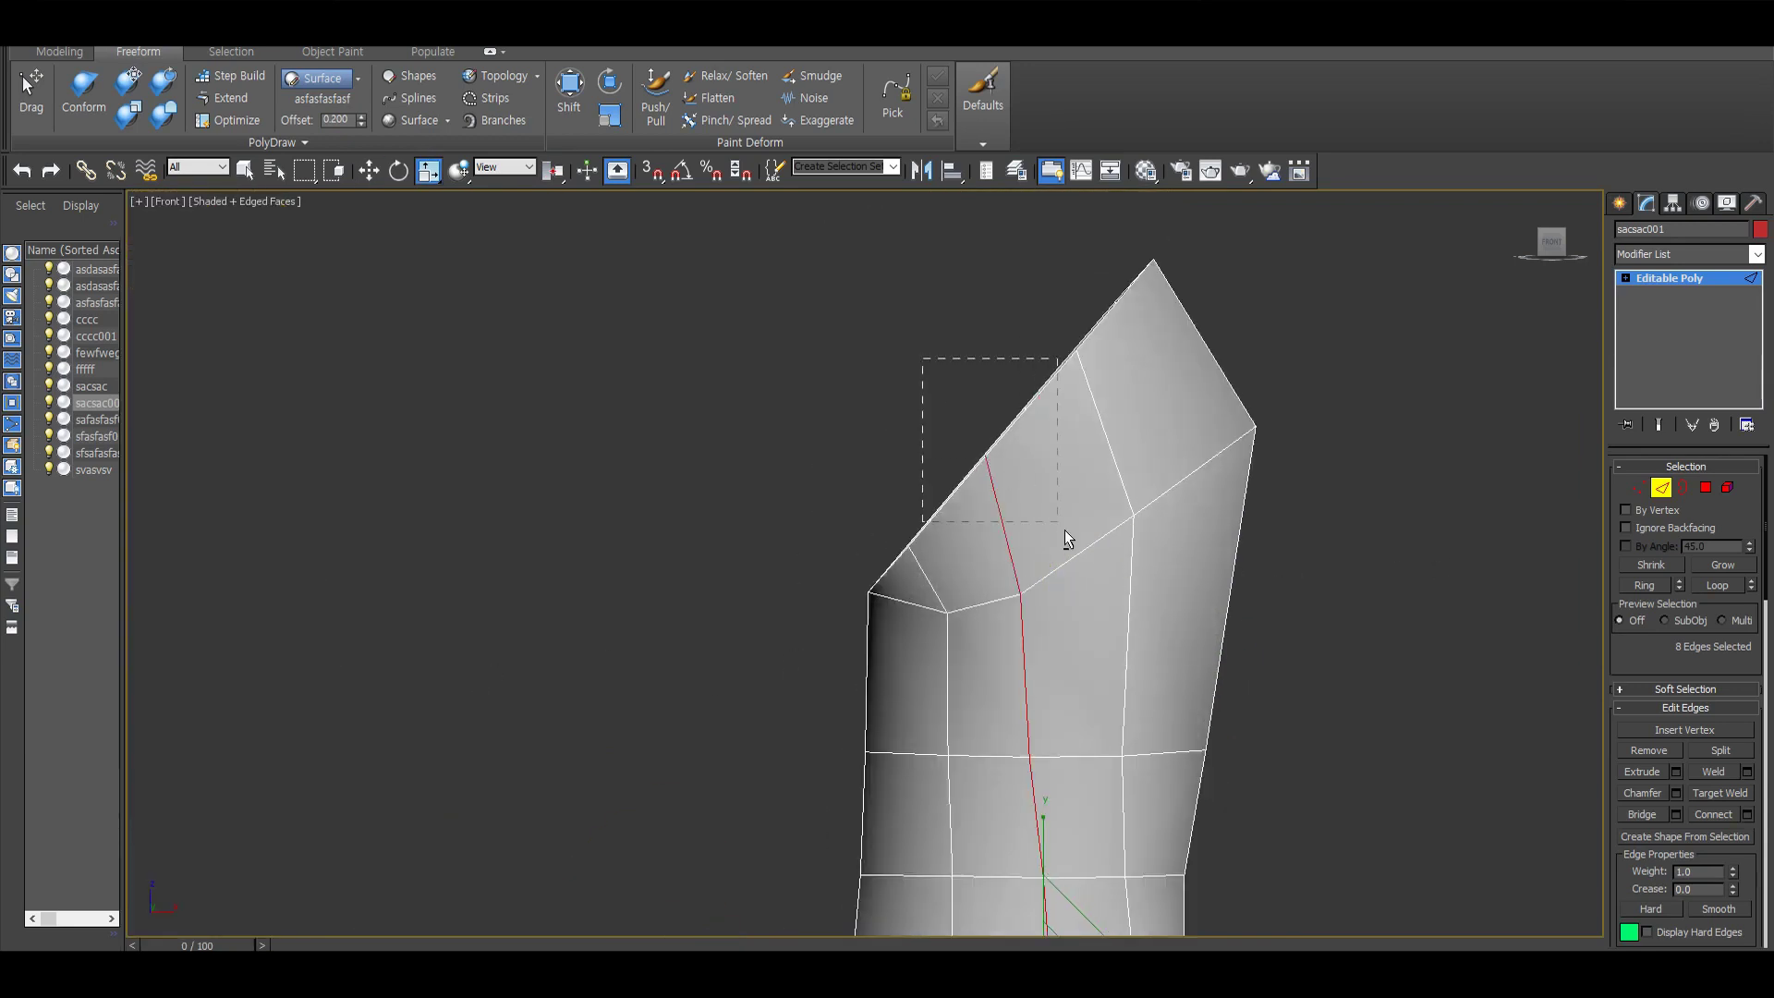
{"action": "left_click_drag", "start_coordinate": [1065, 534], "coordinate": [1065, 536], "text": "alt"}
{"action": "scroll", "coordinate": [1064, 536], "scroll_direction": "down", "scroll_amount": 5}
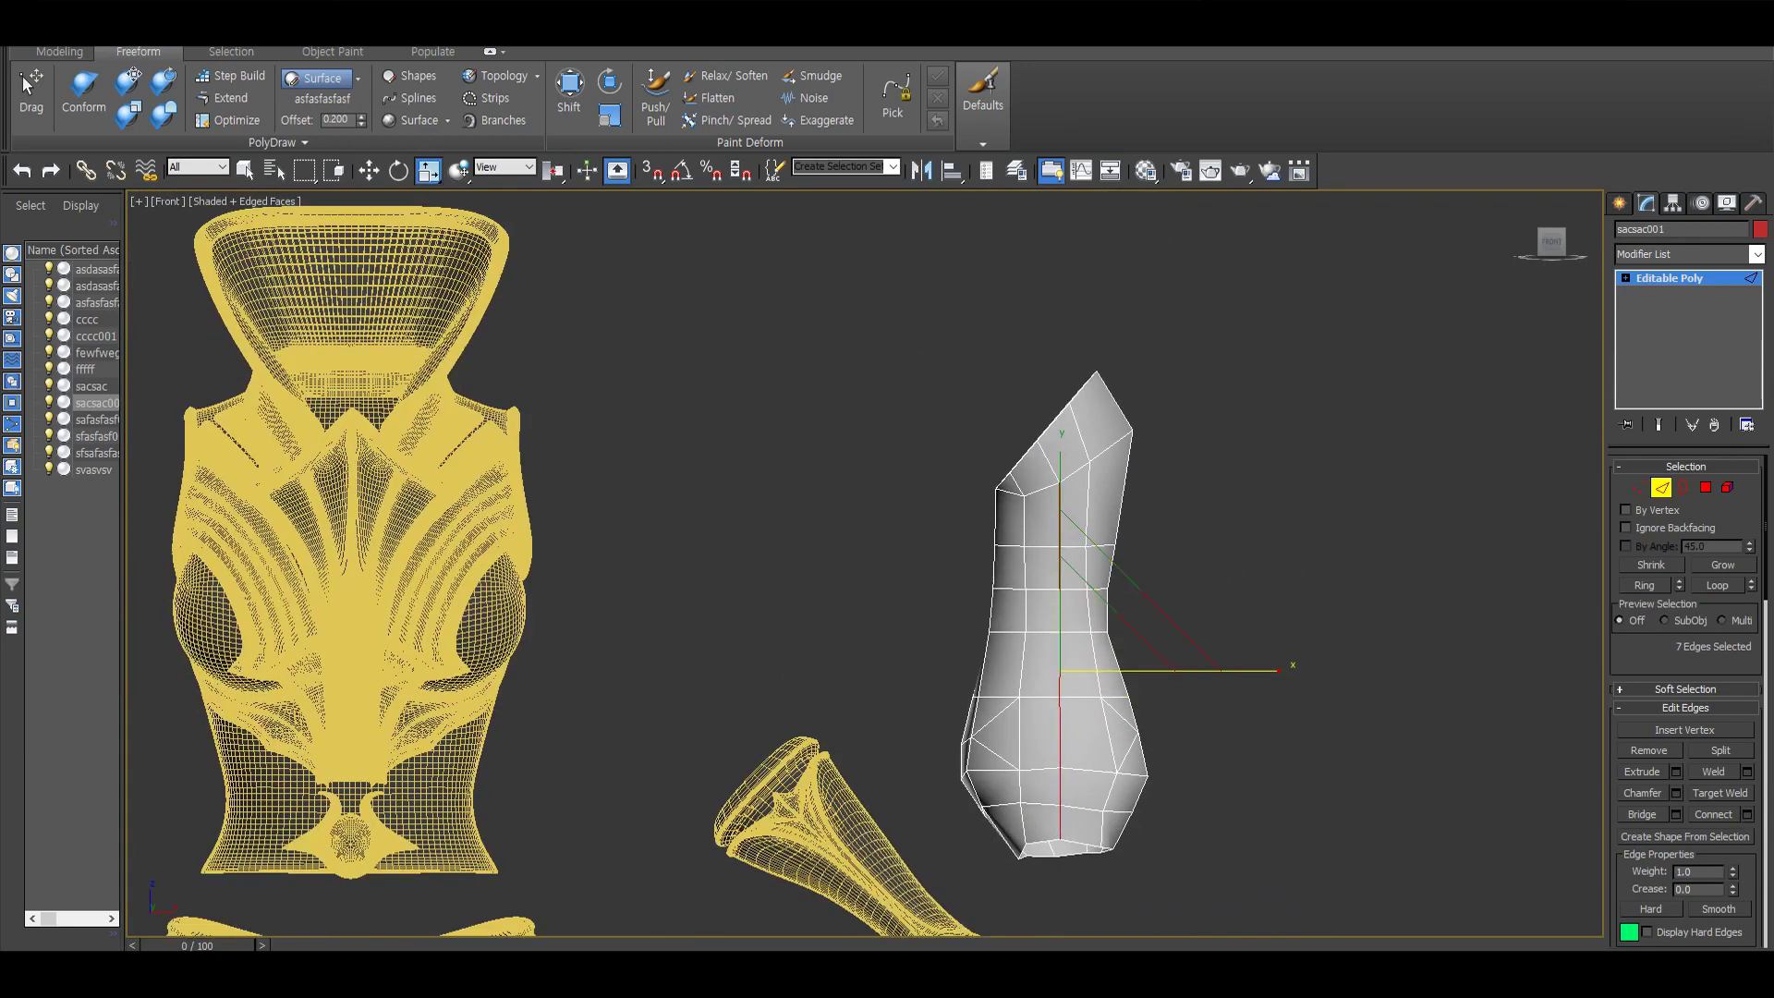
Step: Inspect the sleeve from its right side and back, then clear the vertex selection
{"action": "mouse_move", "coordinate": [1063, 647]}
{"action": "middle_mouse_down", "text": "alt"}
{"action": "mouse_move", "coordinate": [1136, 656]}
{"action": "mouse_move", "coordinate": [823, 692]}
{"action": "mouse_move", "coordinate": [962, 750]}
{"action": "middle_mouse_up", "text": "alt"}
{"action": "scroll", "coordinate": [1164, 662], "scroll_direction": "up", "scroll_amount": 4}
{"action": "scroll", "coordinate": [822, 692], "scroll_direction": "down", "scroll_amount": 4}
{"action": "scroll", "coordinate": [962, 750], "scroll_direction": "up", "scroll_amount": 5}
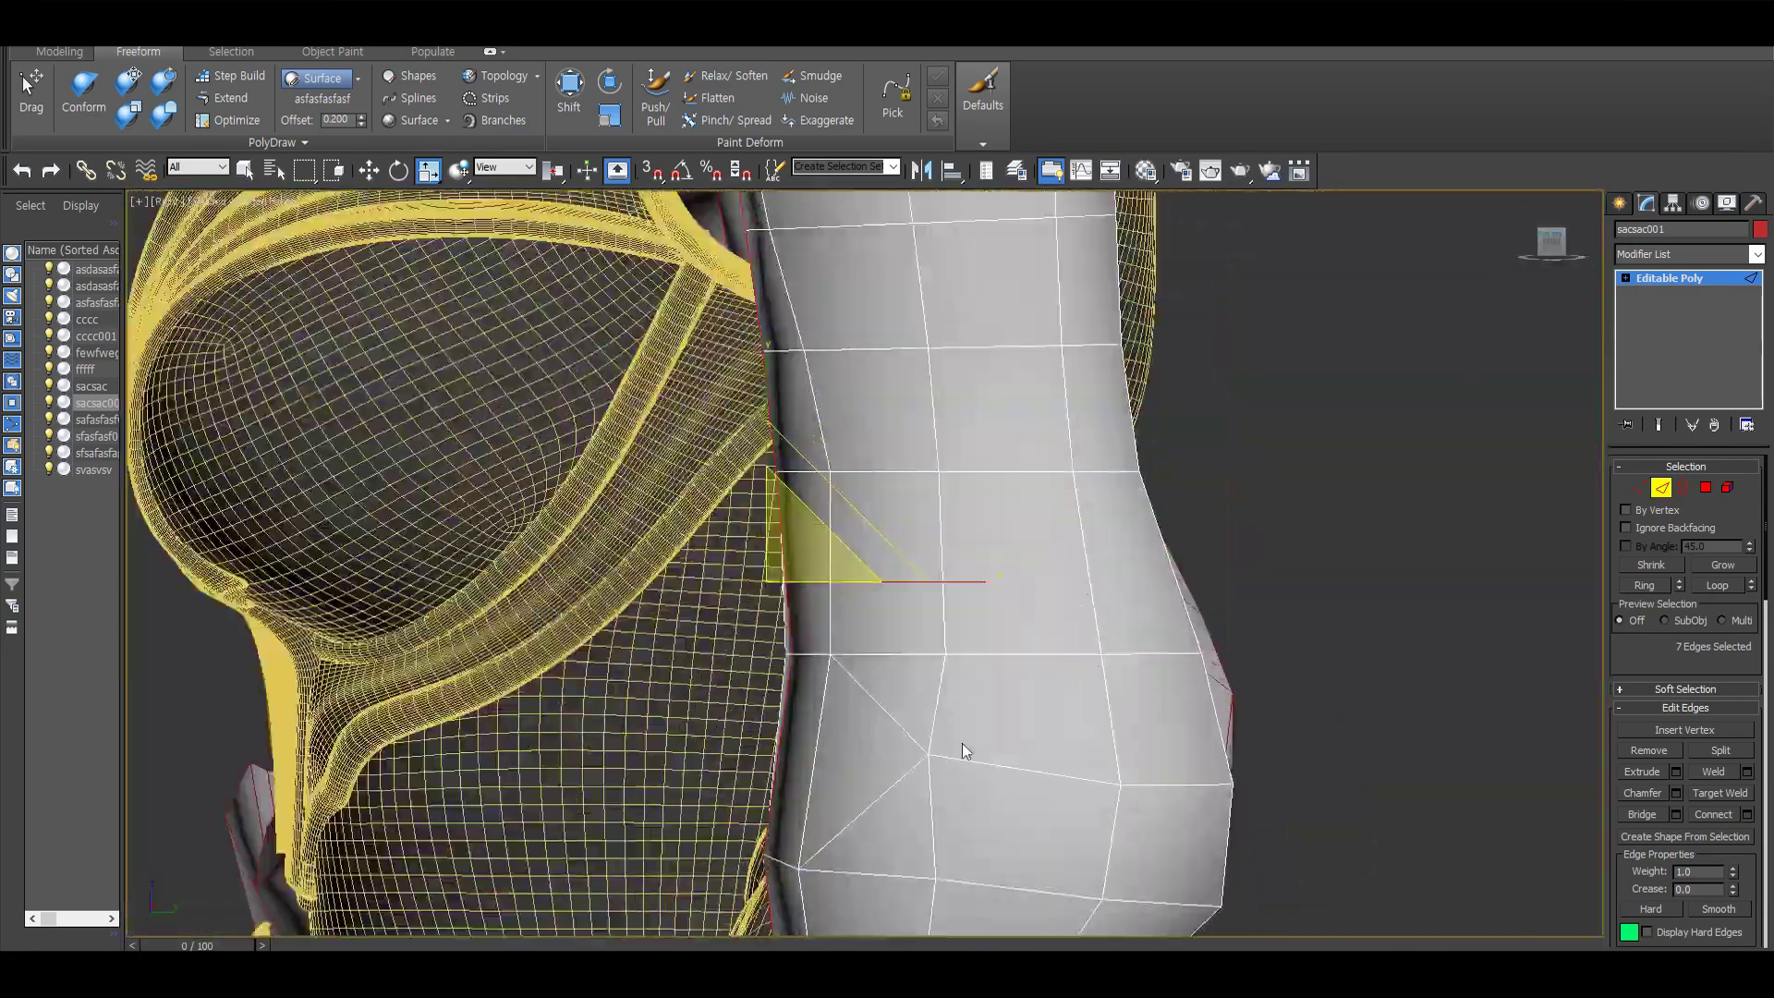
{"action": "key", "text": "r"}
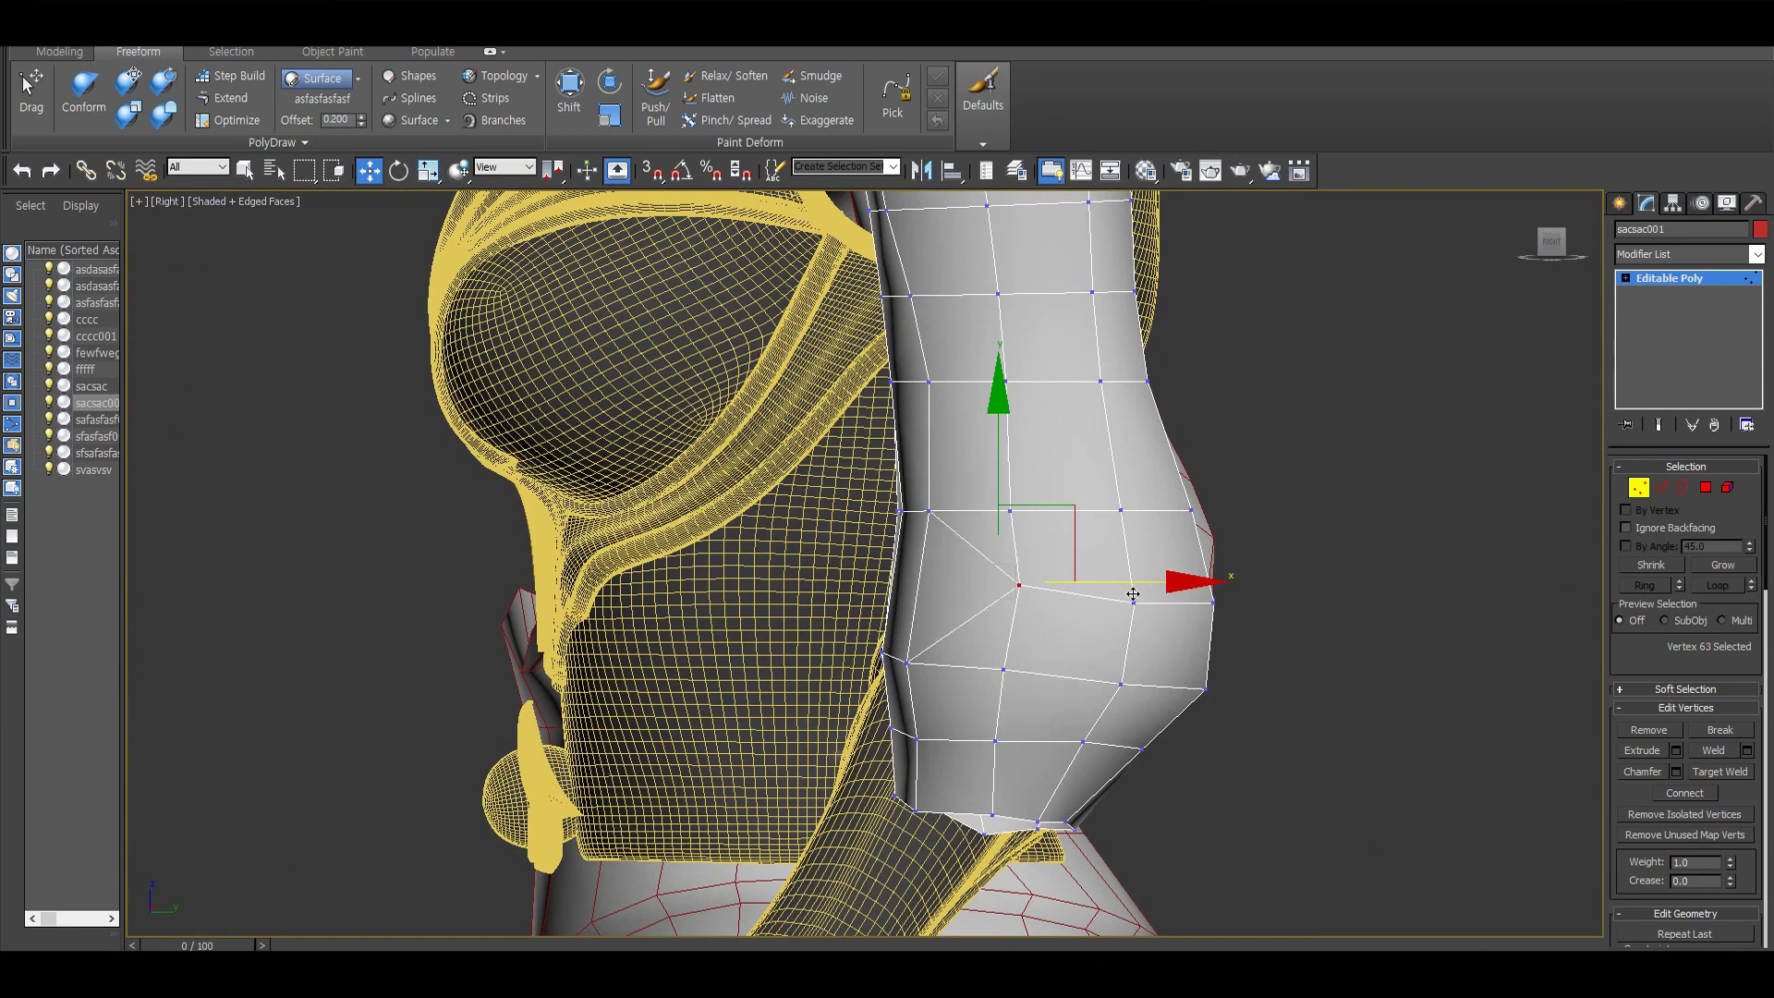
{"action": "mouse_move", "coordinate": [1126, 595]}
{"action": "middle_mouse_down", "text": "alt"}
{"action": "mouse_move", "coordinate": [1485, 297]}
{"action": "mouse_move", "coordinate": [1346, 618]}
{"action": "middle_mouse_up", "text": "alt"}
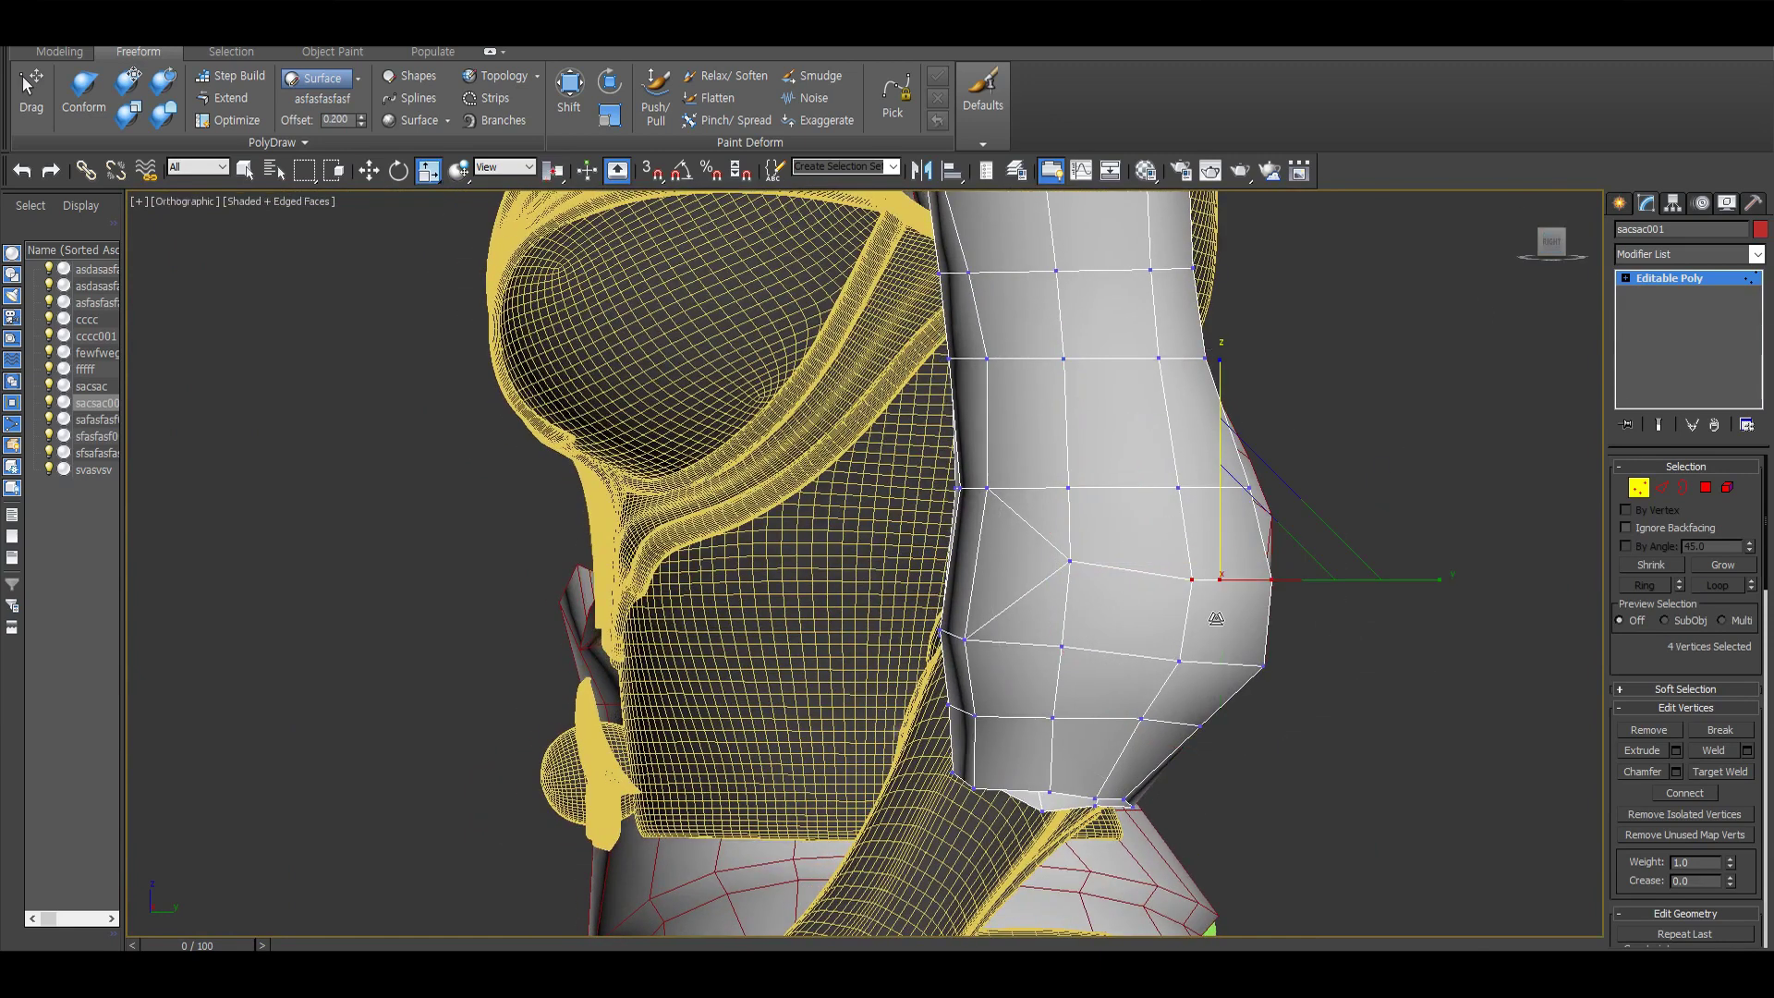
{"action": "scroll", "coordinate": [1224, 452], "scroll_direction": "down", "scroll_amount": 4}
{"action": "mouse_move", "coordinate": [1224, 452]}
{"action": "middle_mouse_down", "text": "alt"}
{"action": "mouse_move", "coordinate": [1041, 523]}
{"action": "mouse_move", "coordinate": [1356, 617]}
{"action": "middle_mouse_up", "text": "alt"}
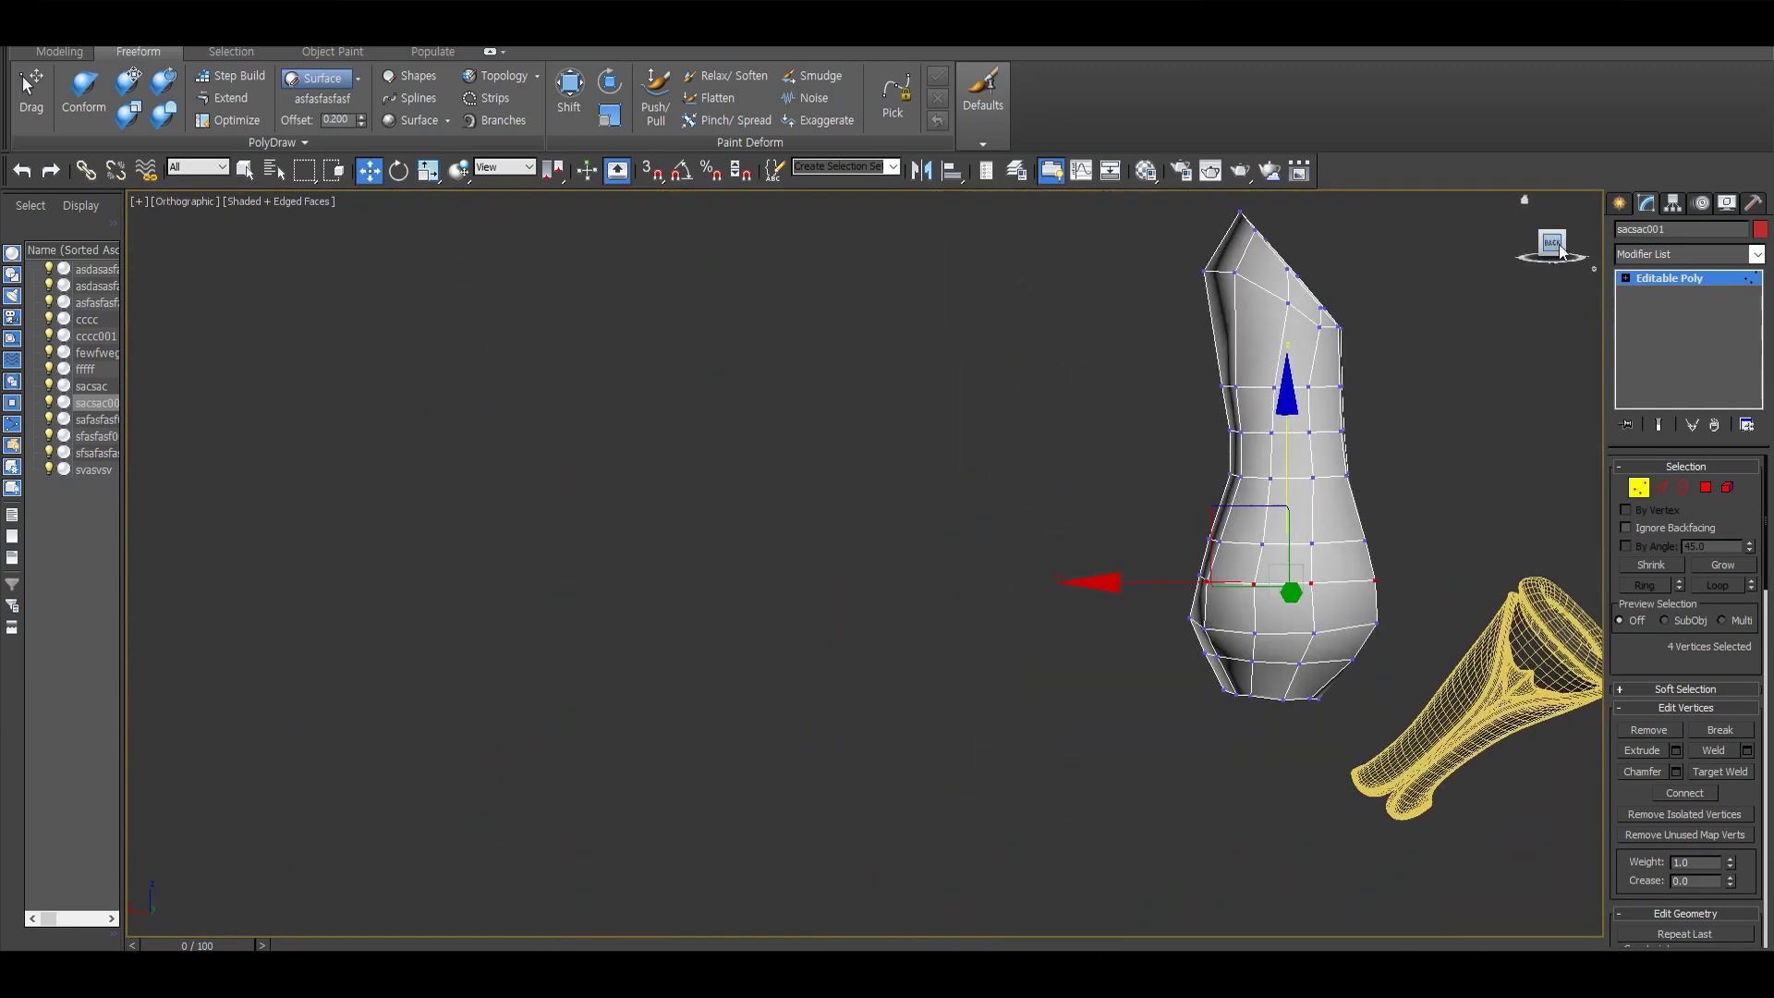
{"action": "scroll", "coordinate": [1275, 555], "scroll_direction": "up", "scroll_amount": 3}
{"action": "mouse_move", "coordinate": [1275, 555]}
{"action": "middle_mouse_down", "text": "alt"}
{"action": "mouse_move", "coordinate": [1276, 508]}
{"action": "mouse_move", "coordinate": [1278, 610]}
{"action": "mouse_move", "coordinate": [1417, 703]}
{"action": "middle_mouse_up", "text": "alt"}
{"action": "left_click", "coordinate": [1417, 702]}
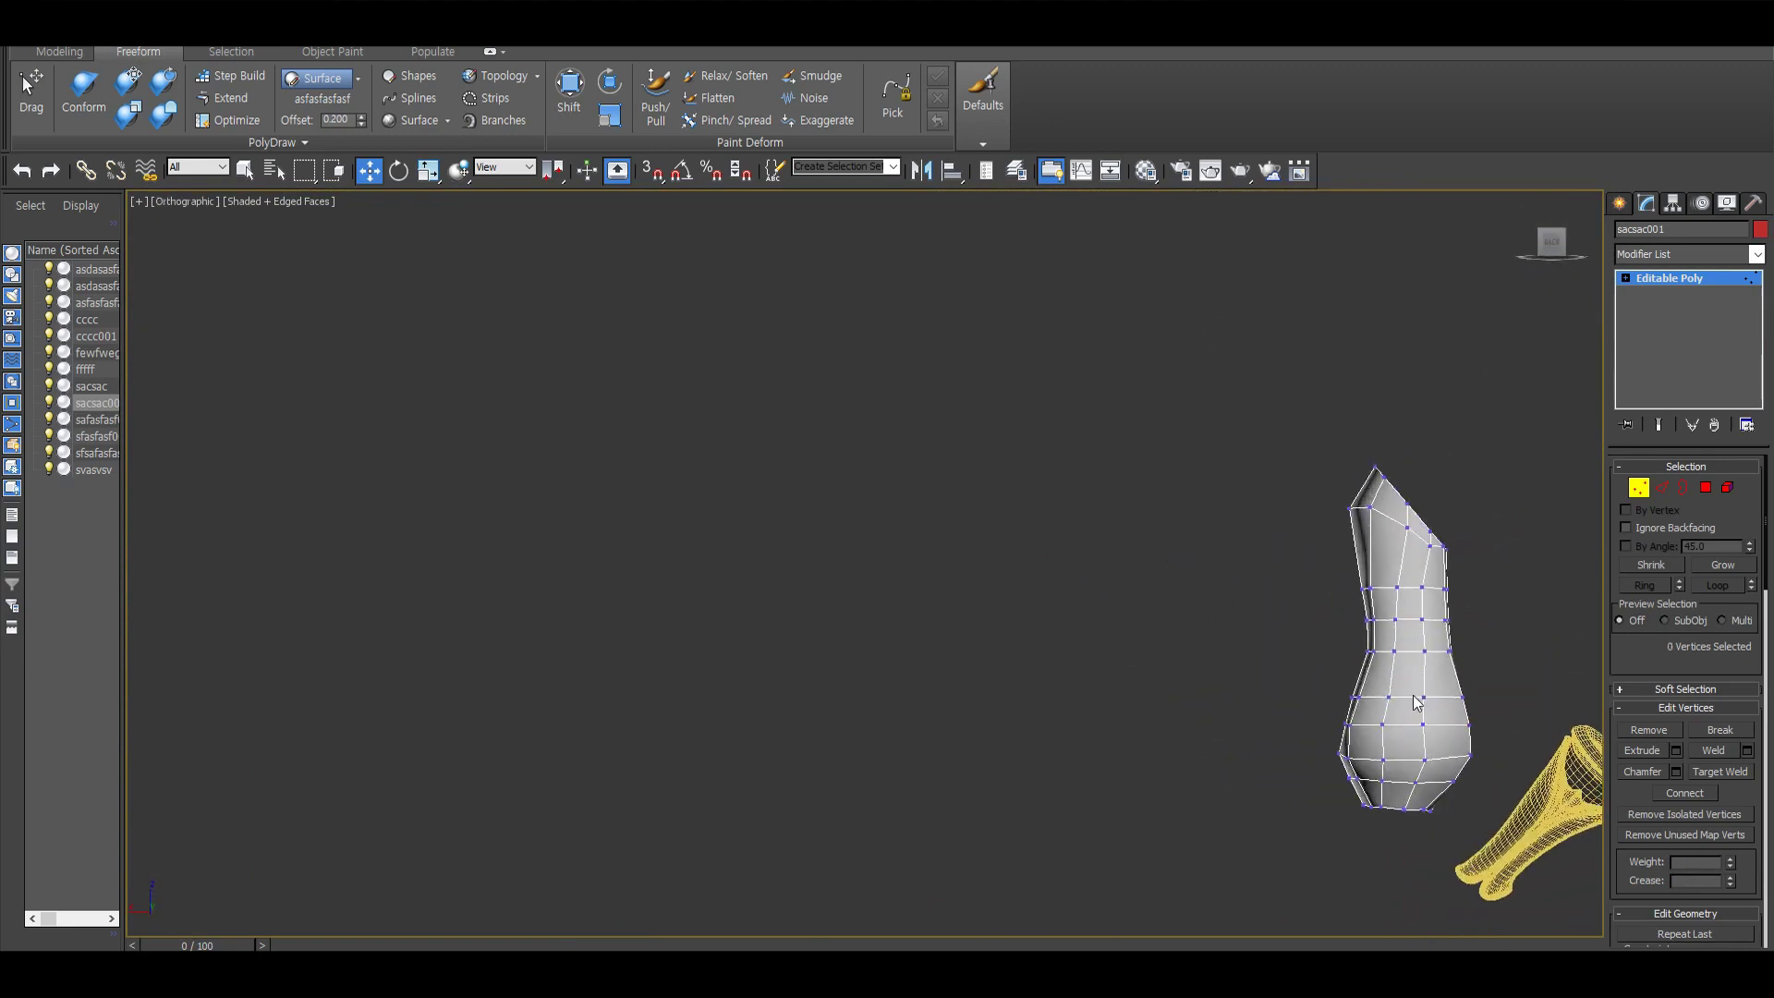
{"action": "scroll", "coordinate": [1417, 703], "scroll_direction": "up", "scroll_amount": 3}
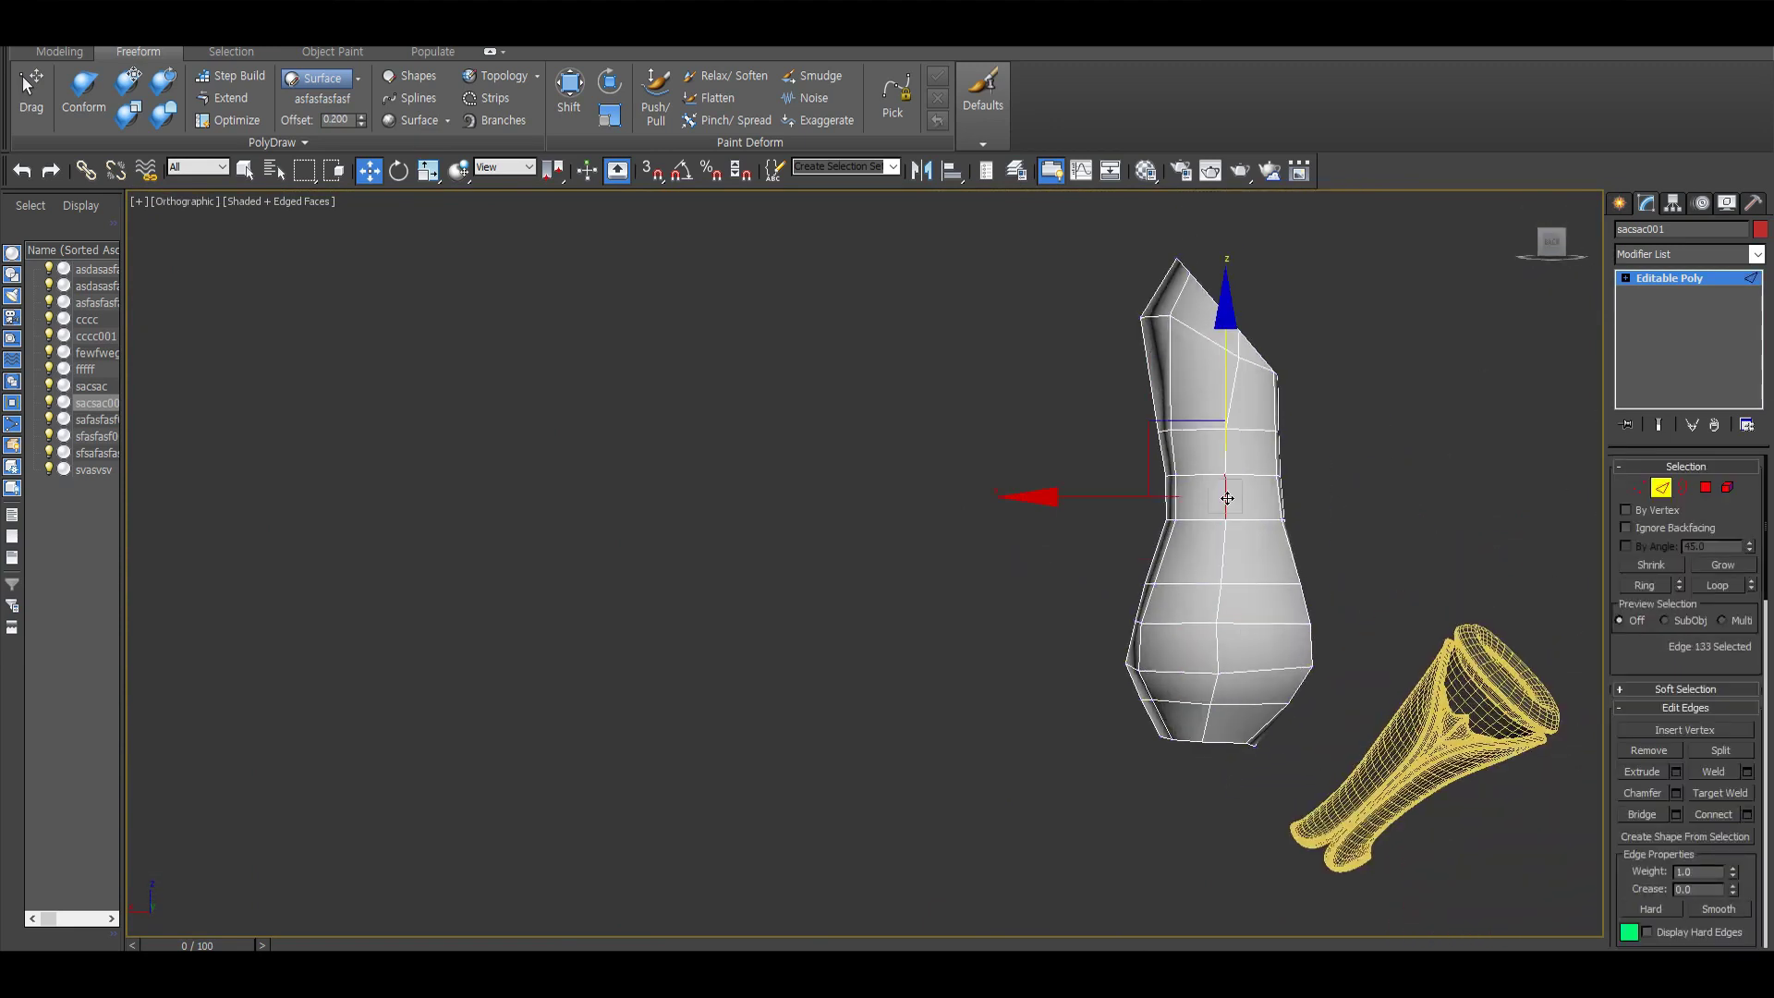
Step: Select another vertical edge loop and scale and move it to straighten the rings
{"action": "double_click", "coordinate": [1228, 498]}
{"action": "key", "text": "r"}
{"action": "scroll", "coordinate": [1255, 618], "scroll_direction": "up", "scroll_amount": 2}
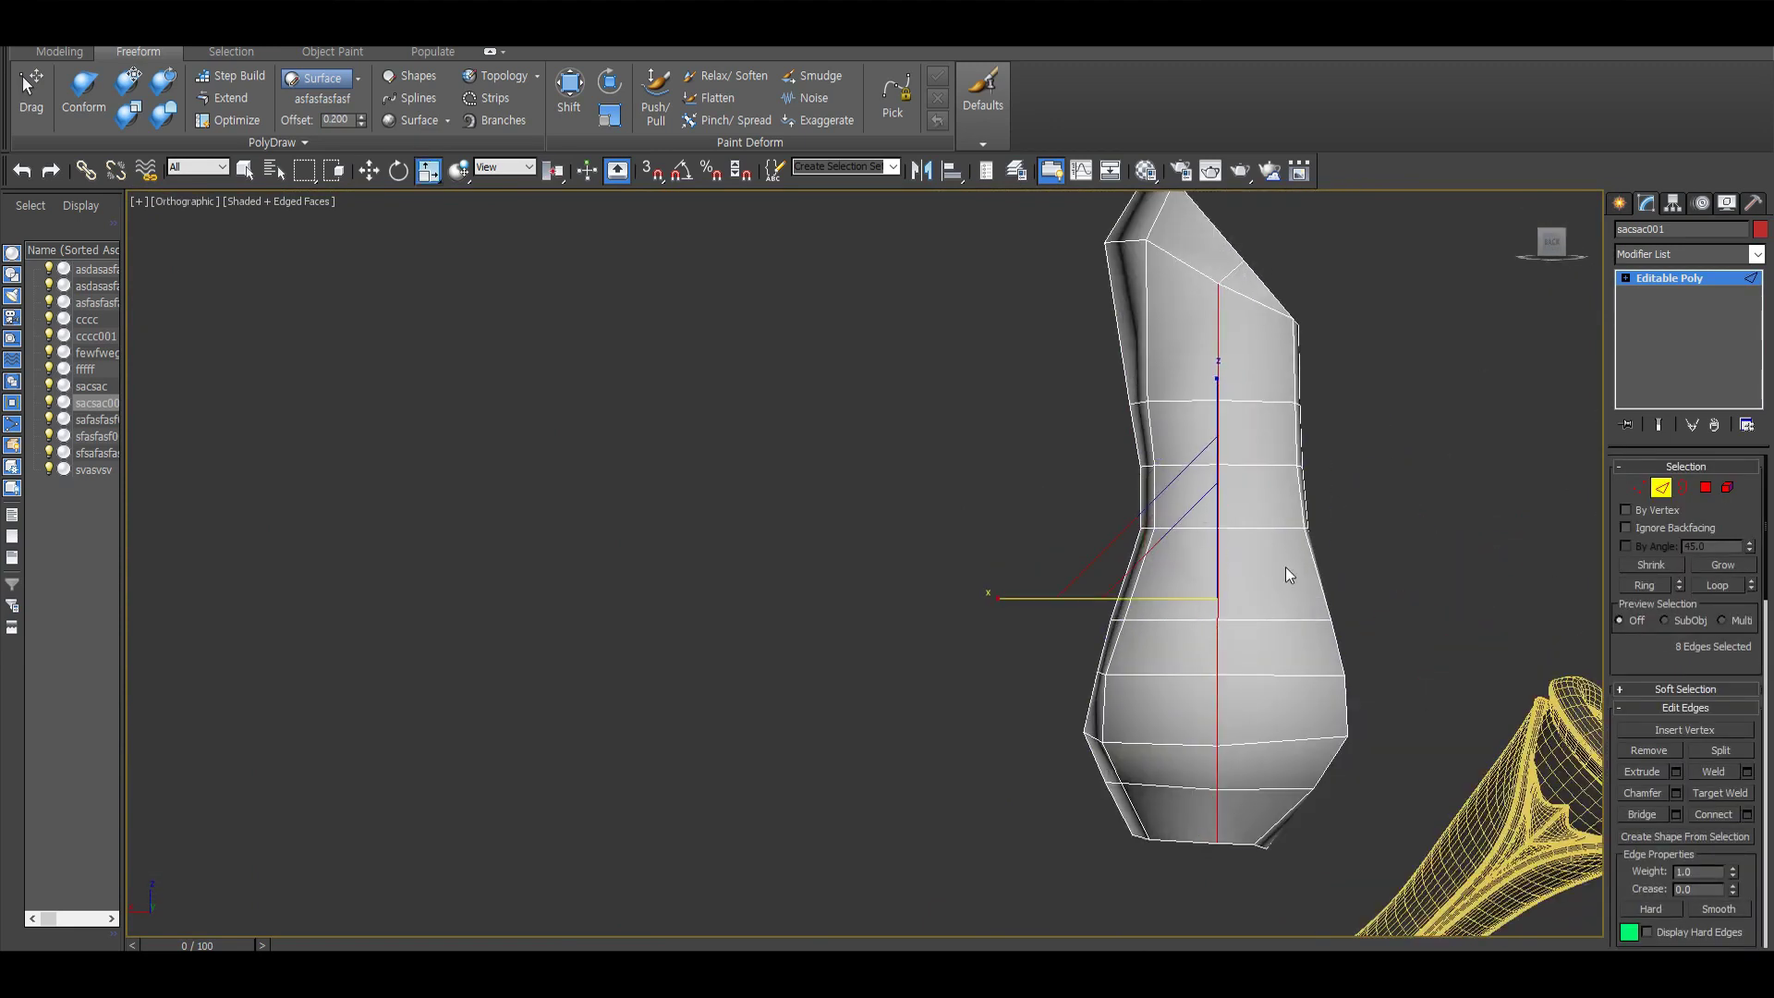
{"action": "key", "text": "w"}
{"action": "middle_click_drag", "start_coordinate": [1290, 575], "coordinate": [1195, 653], "text": "alt"}
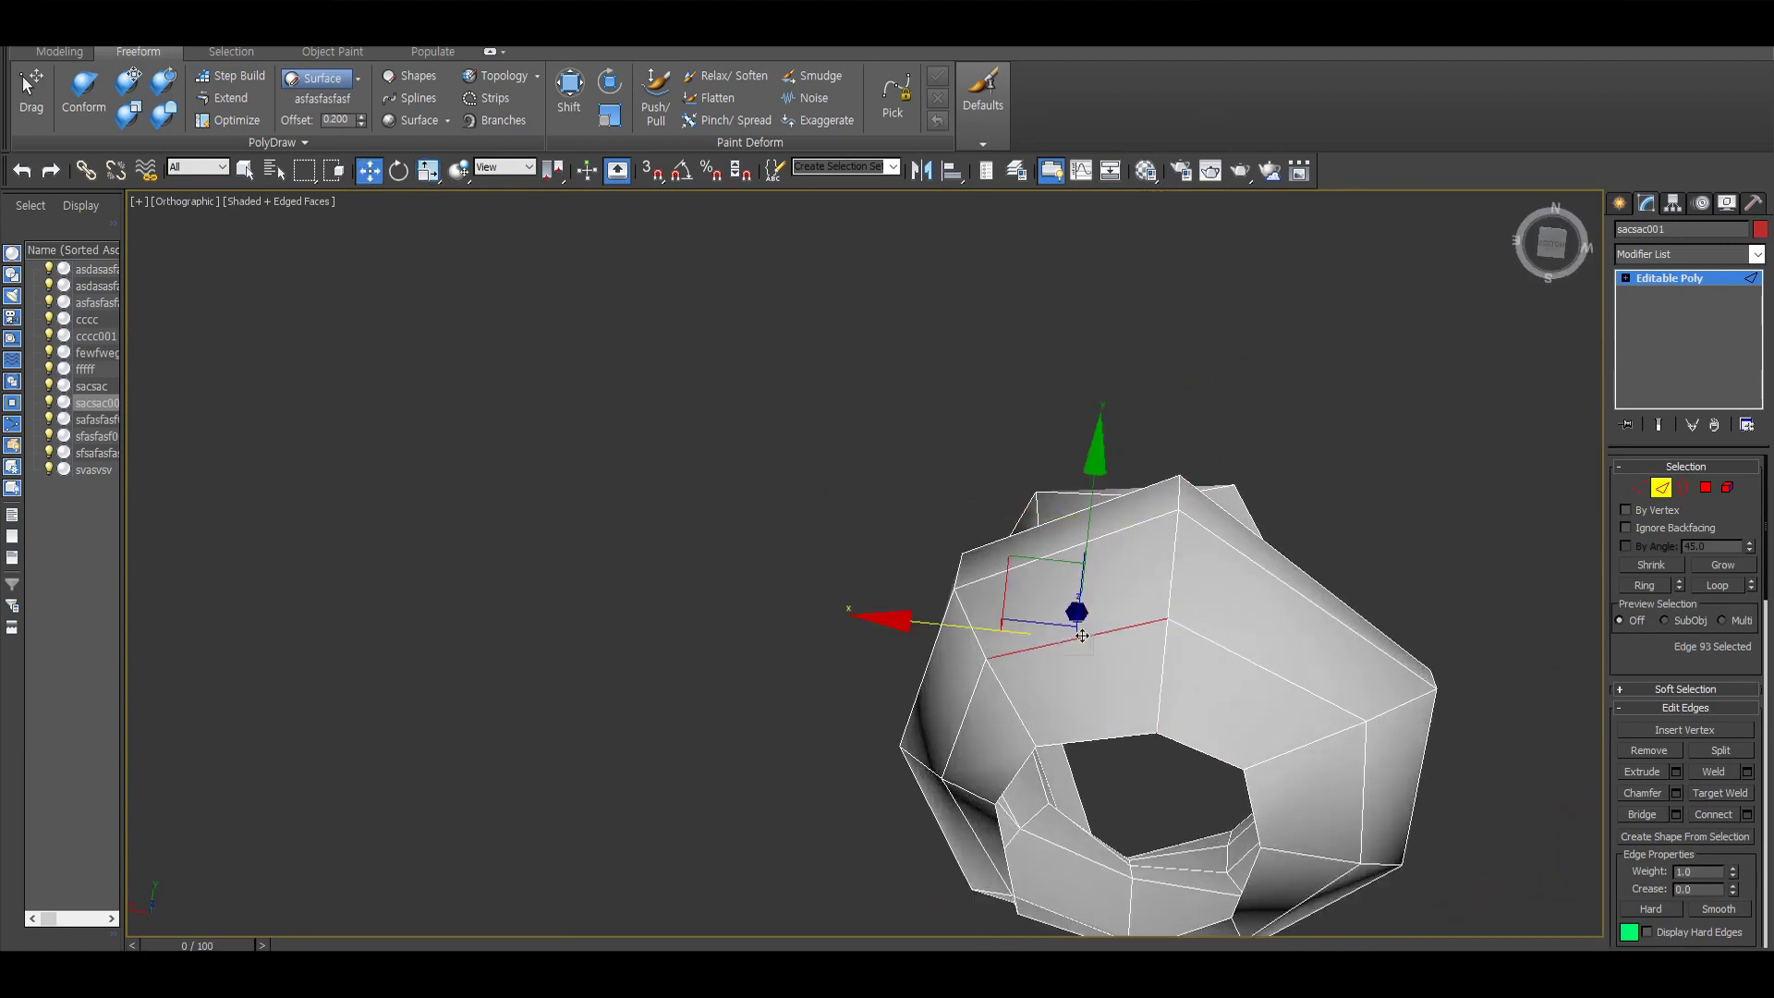
{"action": "scroll", "coordinate": [1083, 636], "scroll_direction": "down", "scroll_amount": 3}
{"action": "middle_click_drag", "start_coordinate": [1082, 635], "coordinate": [1155, 554], "text": "alt"}
{"action": "scroll", "coordinate": [1257, 647], "scroll_direction": "up", "scroll_amount": 4}
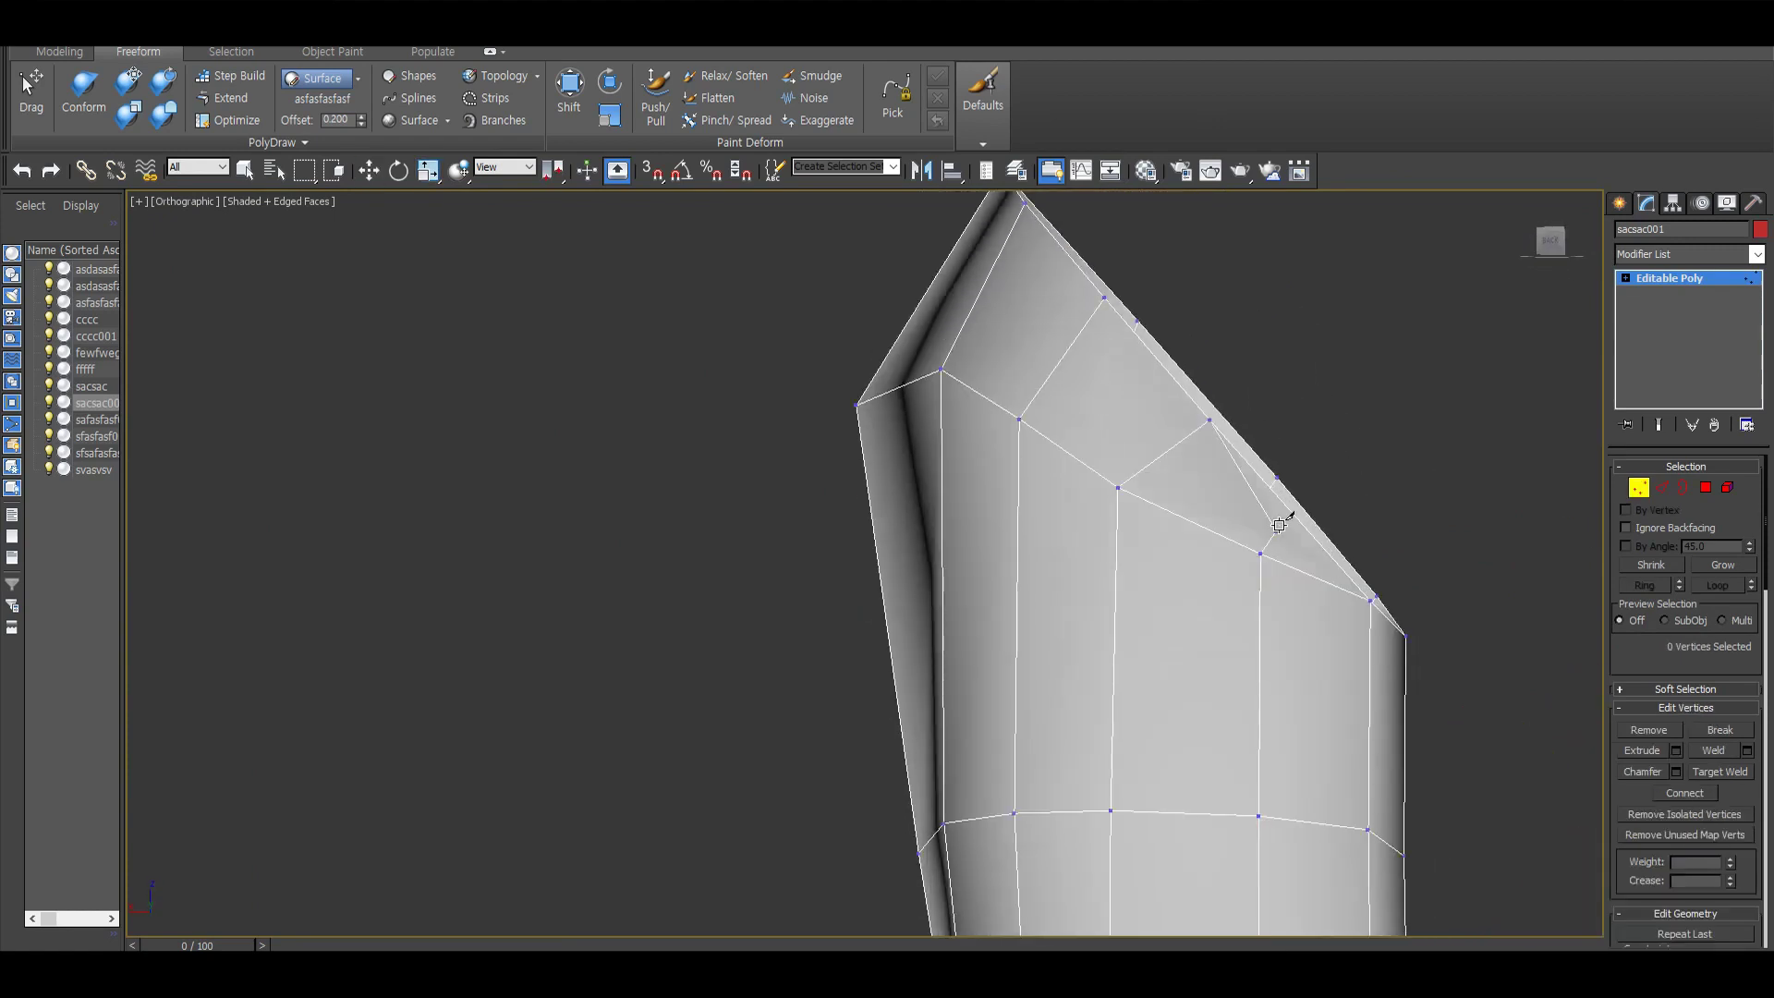
{"action": "scroll", "coordinate": [1279, 525], "scroll_direction": "down", "scroll_amount": 4}
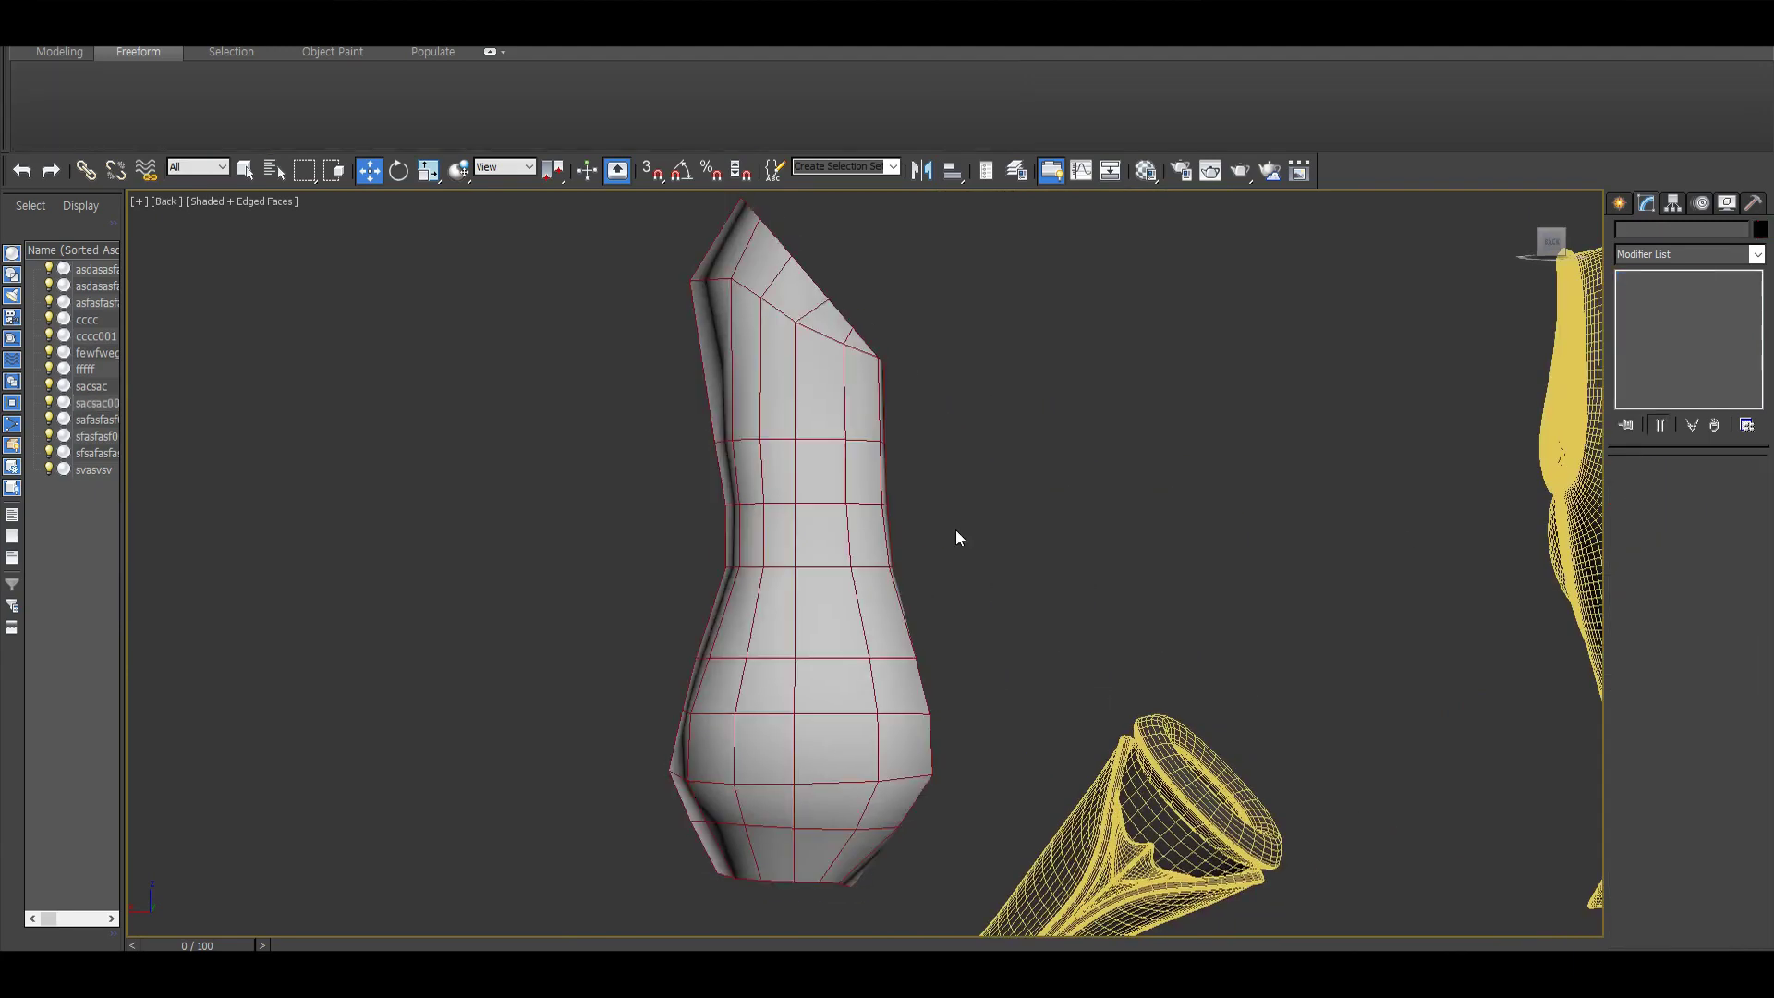
Step: Tilt the whole sacsac001 sleeve piece about 36 degrees
{"action": "key", "text": "1"}
{"action": "mouse_move", "coordinate": [956, 531]}
{"action": "middle_mouse_down", "text": "alt"}
{"action": "mouse_move", "coordinate": [1401, 605]}
{"action": "mouse_move", "coordinate": [1109, 517]}
{"action": "middle_mouse_up", "text": "alt"}
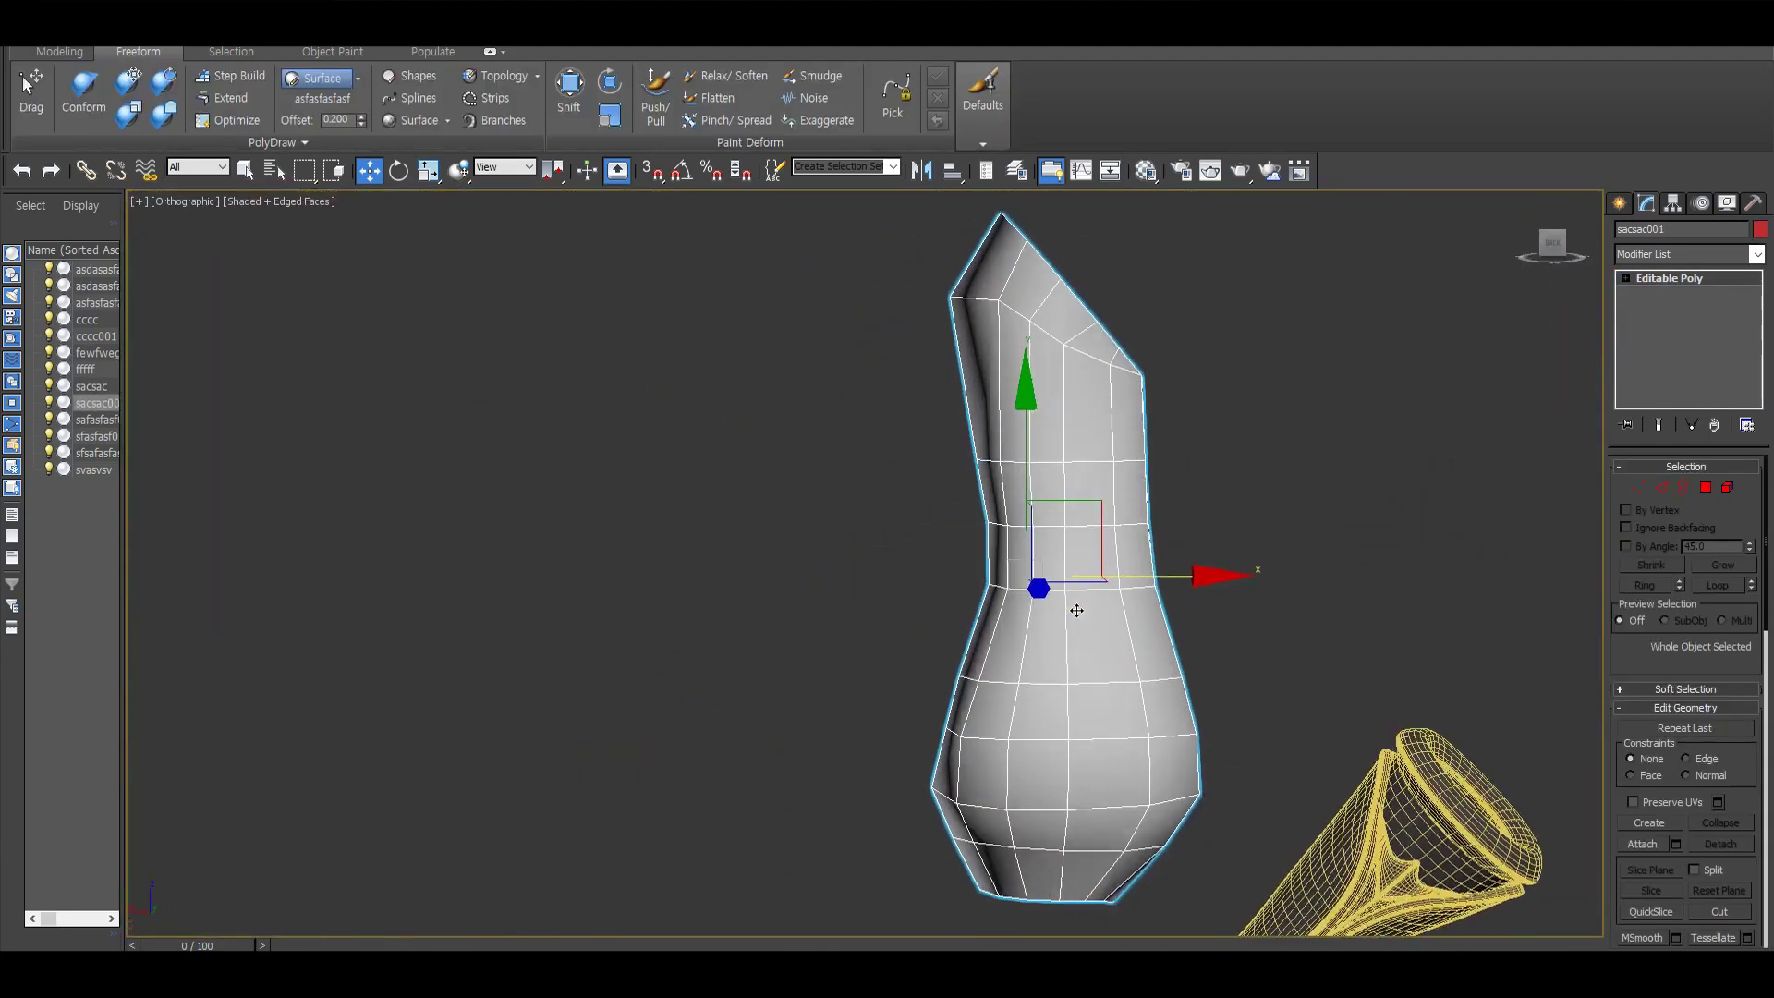
{"action": "key", "text": "e"}
{"action": "left_click_drag", "start_coordinate": [1109, 518], "coordinate": [1015, 444]}
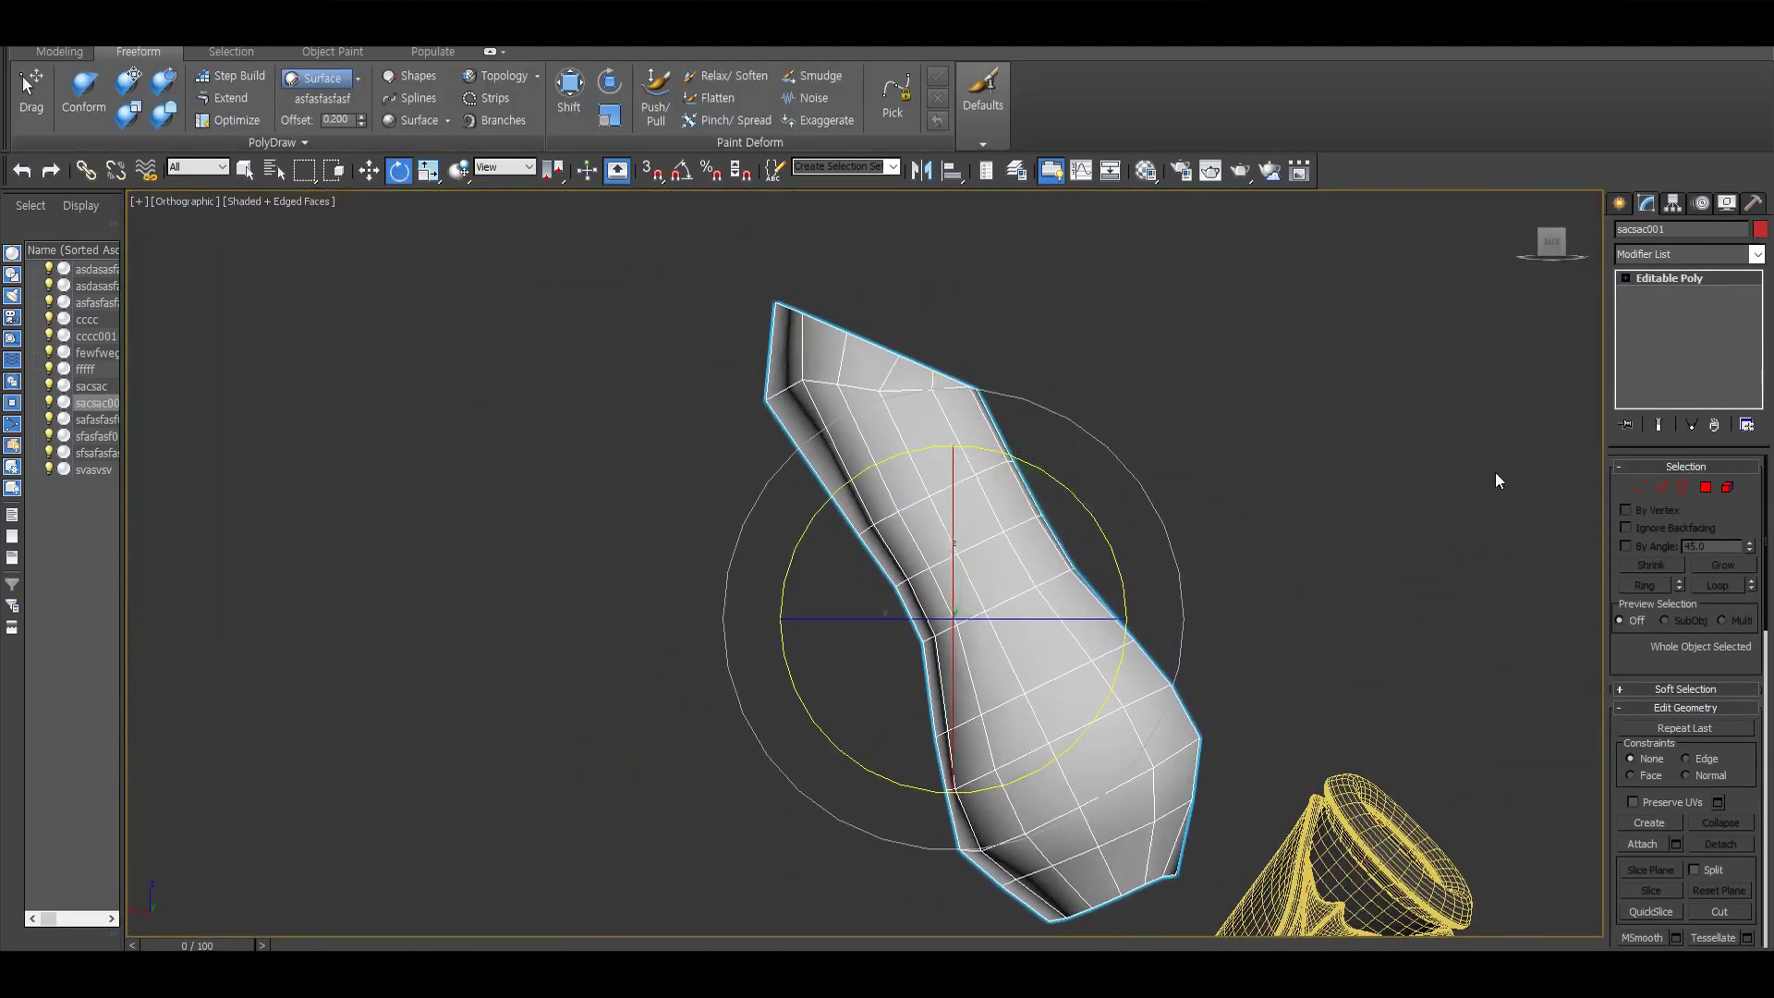
{"action": "key", "text": "1"}
{"action": "scroll", "coordinate": [740, 404], "scroll_direction": "up", "scroll_amount": 4}
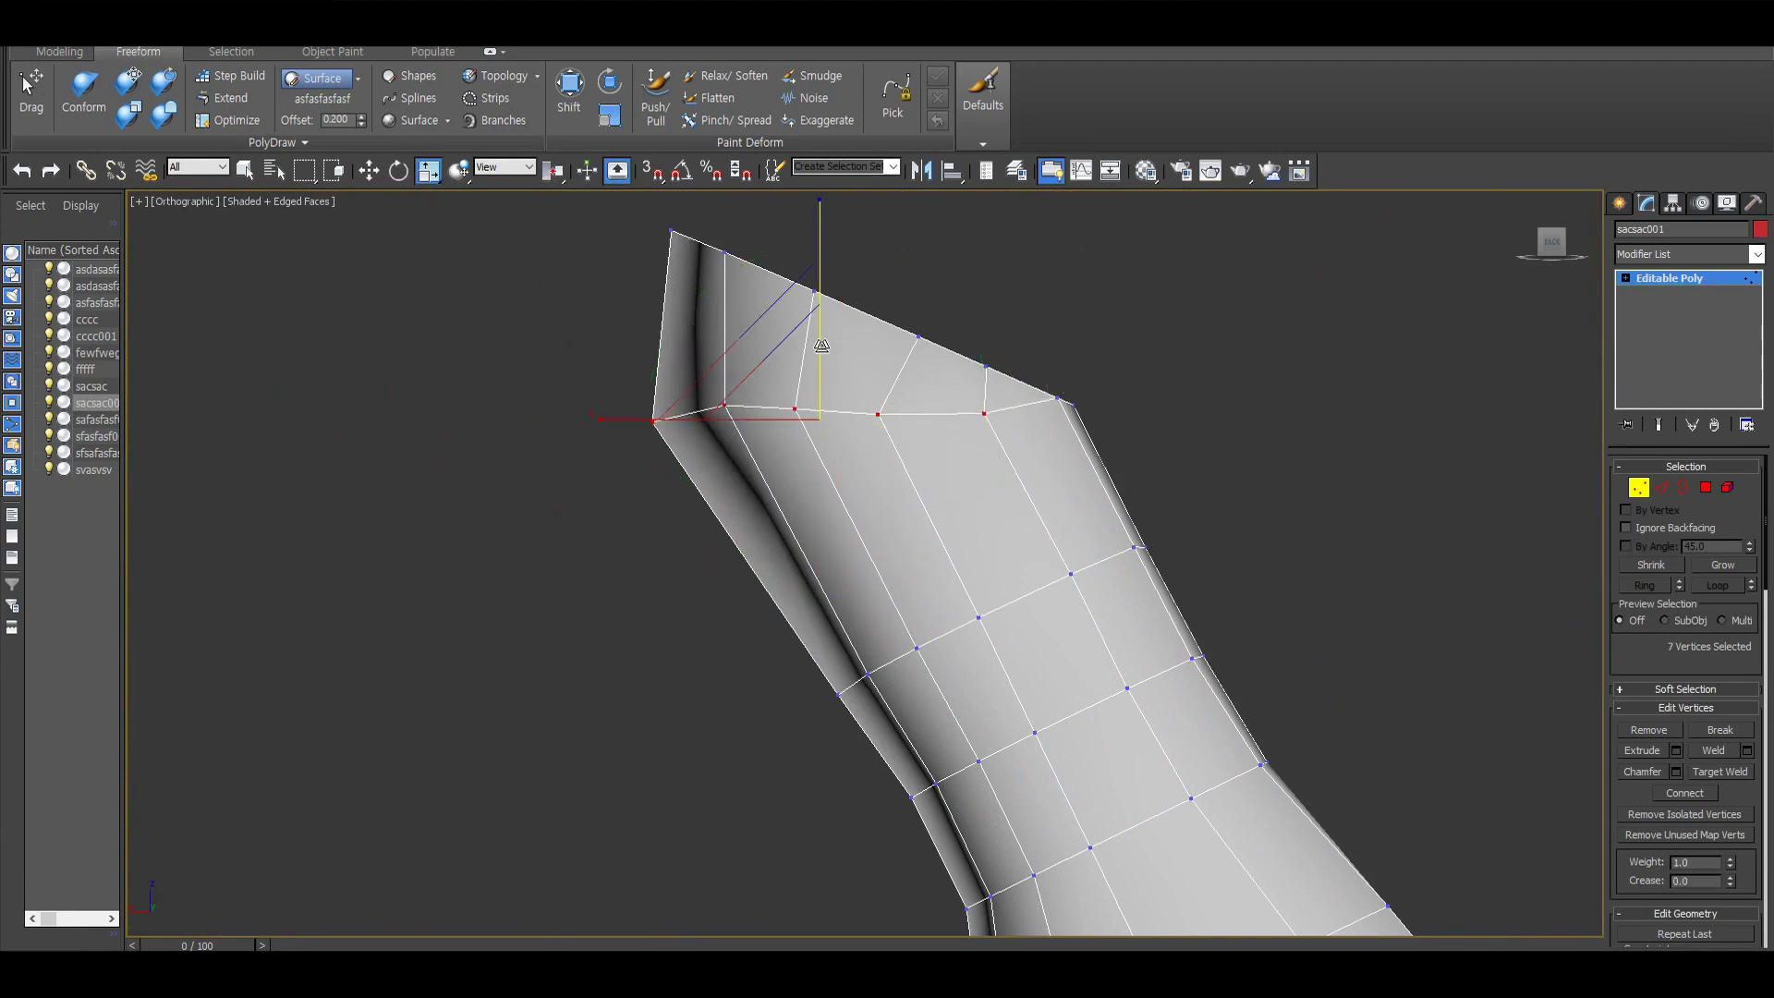
Step: Exit vertex editing and select the sleeve on the character's arm
{"action": "mouse_move", "coordinate": [825, 326]}
{"action": "middle_mouse_down"}
{"action": "mouse_move", "coordinate": [637, 357]}
{"action": "mouse_move", "coordinate": [837, 527]}
{"action": "middle_mouse_up"}
{"action": "scroll", "coordinate": [908, 296], "scroll_direction": "down", "scroll_amount": 5}
{"action": "scroll", "coordinate": [637, 357], "scroll_direction": "up", "scroll_amount": 4}
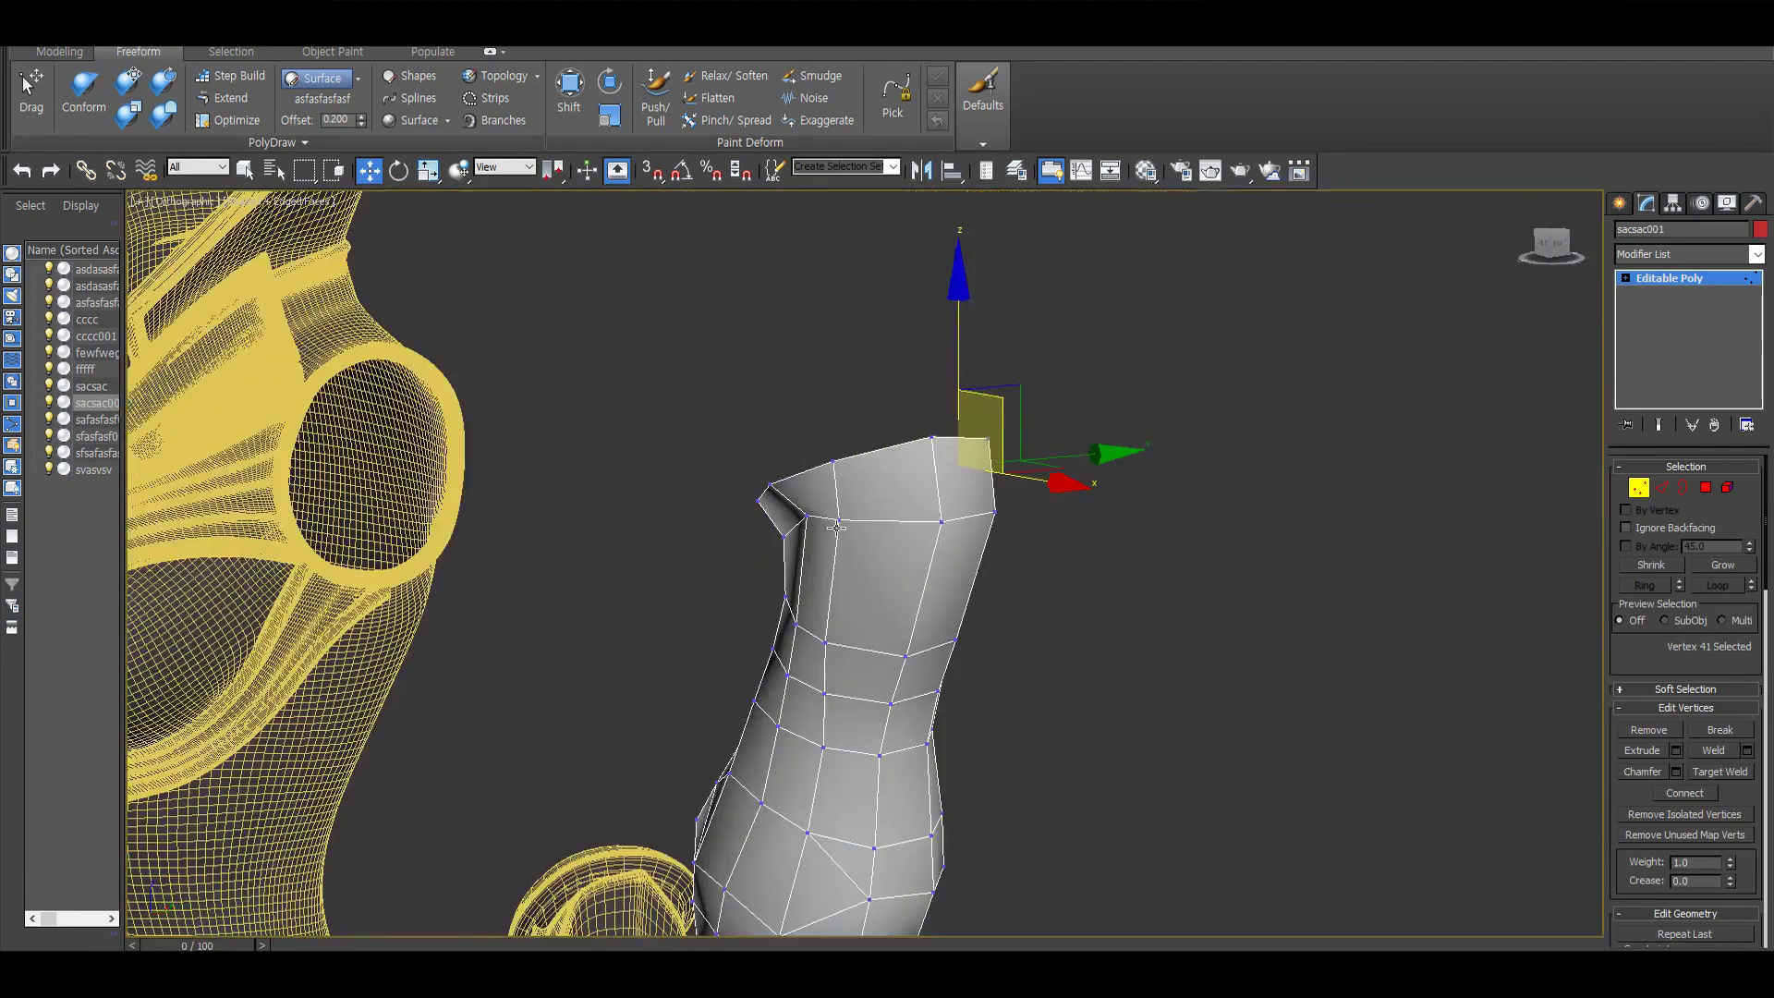
{"action": "key", "text": "1"}
{"action": "scroll", "coordinate": [836, 527], "scroll_direction": "down", "scroll_amount": 5}
{"action": "scroll", "coordinate": [836, 527], "scroll_direction": "up", "scroll_amount": 5}
{"action": "left_click", "coordinate": [733, 503]}
{"action": "scroll", "coordinate": [749, 525], "scroll_direction": "up", "scroll_amount": 2}
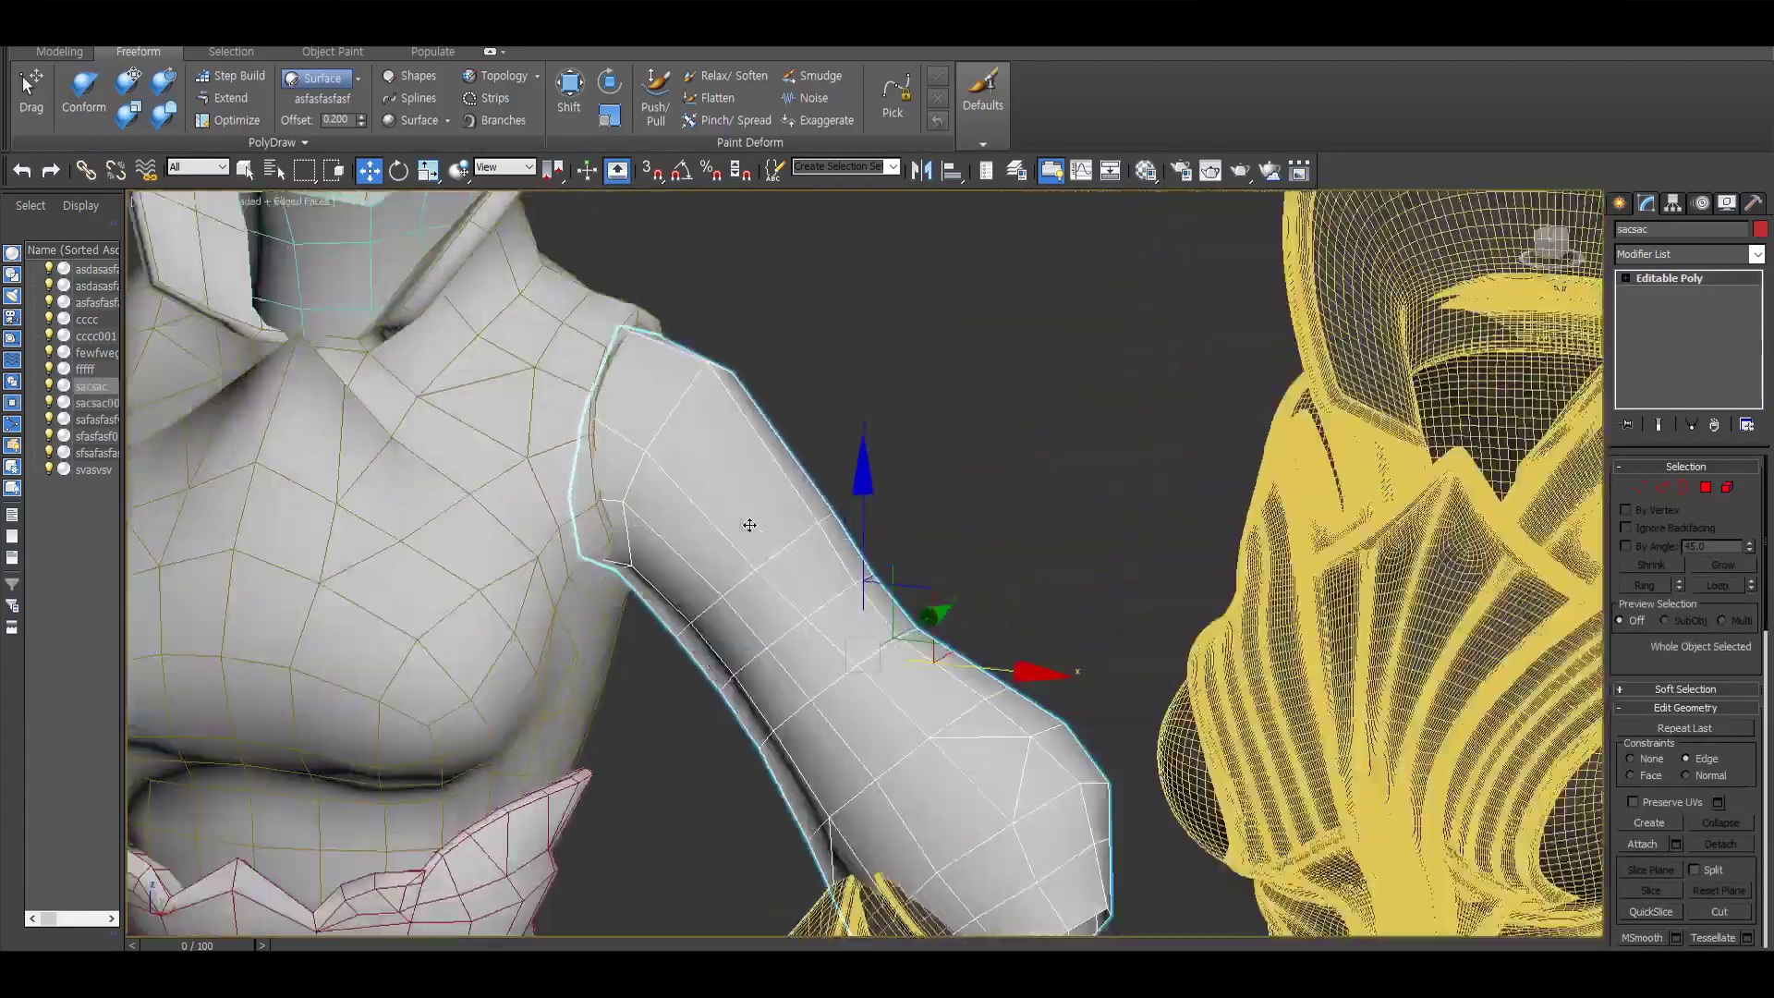
{"action": "scroll", "coordinate": [749, 525], "scroll_direction": "up", "scroll_amount": 1}
{"action": "left_click", "coordinate": [607, 433]}
{"action": "middle_click_drag", "start_coordinate": [608, 434], "coordinate": [657, 399], "text": "alt"}
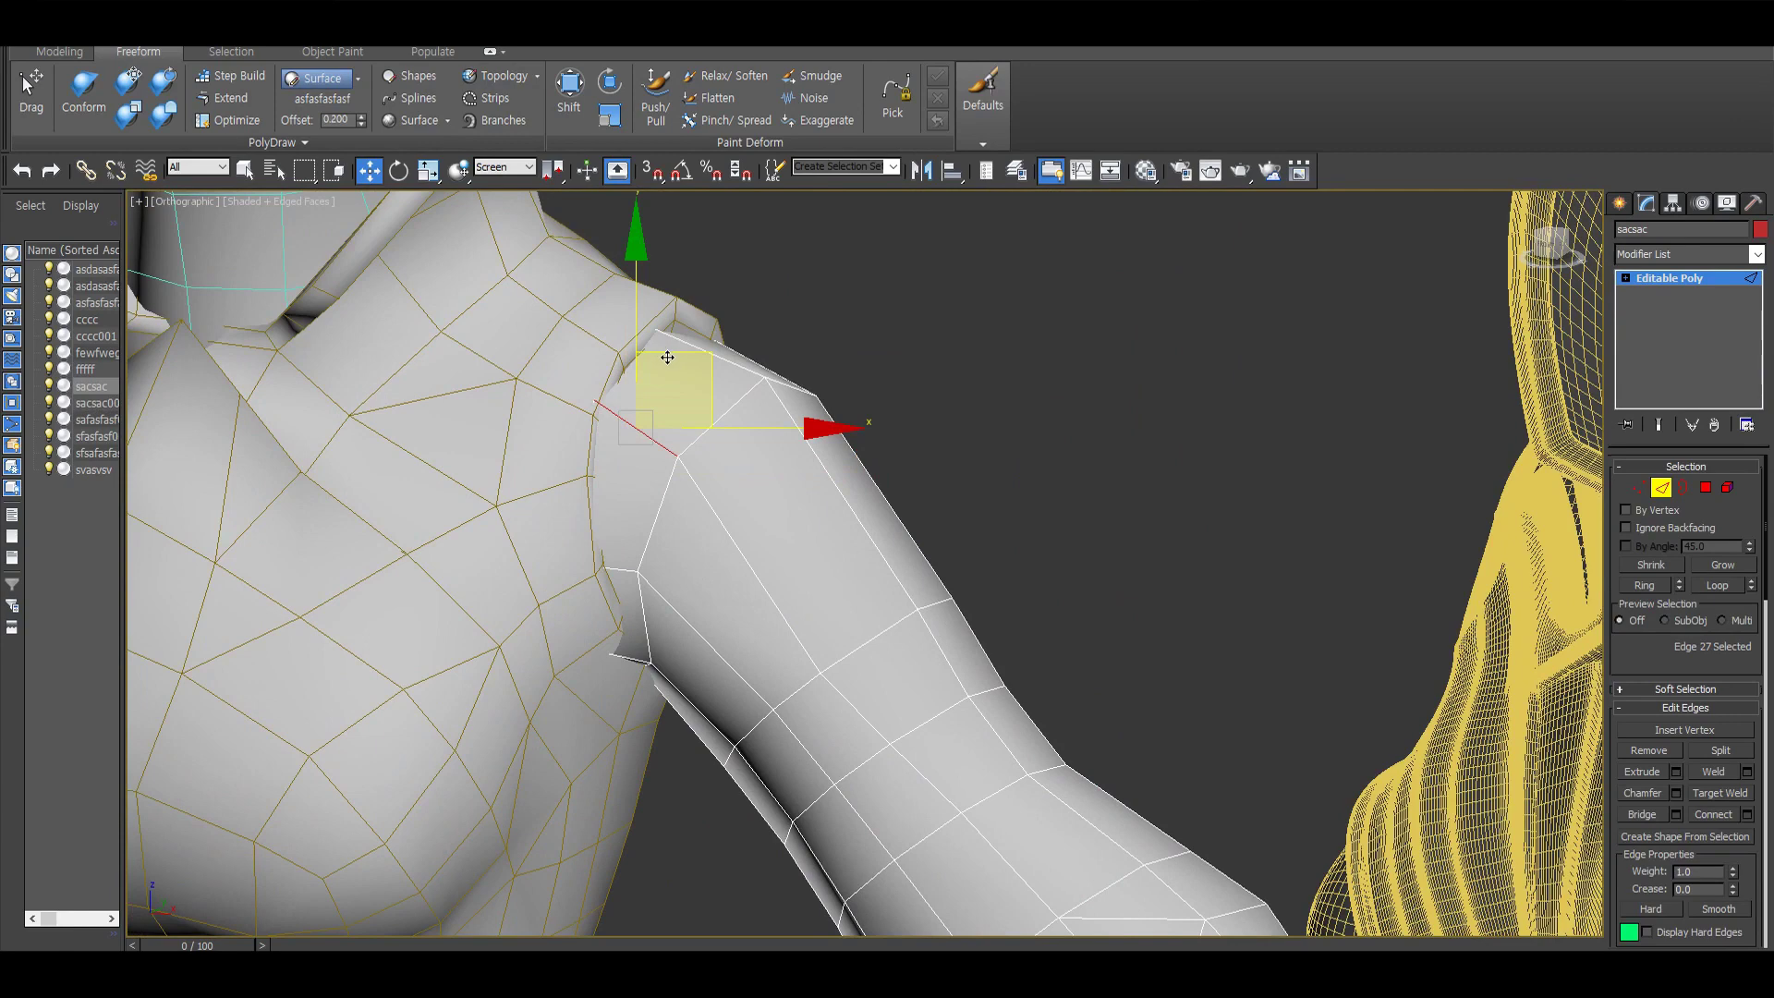
{"action": "middle_click_drag", "start_coordinate": [854, 613], "coordinate": [801, 551], "text": "alt"}
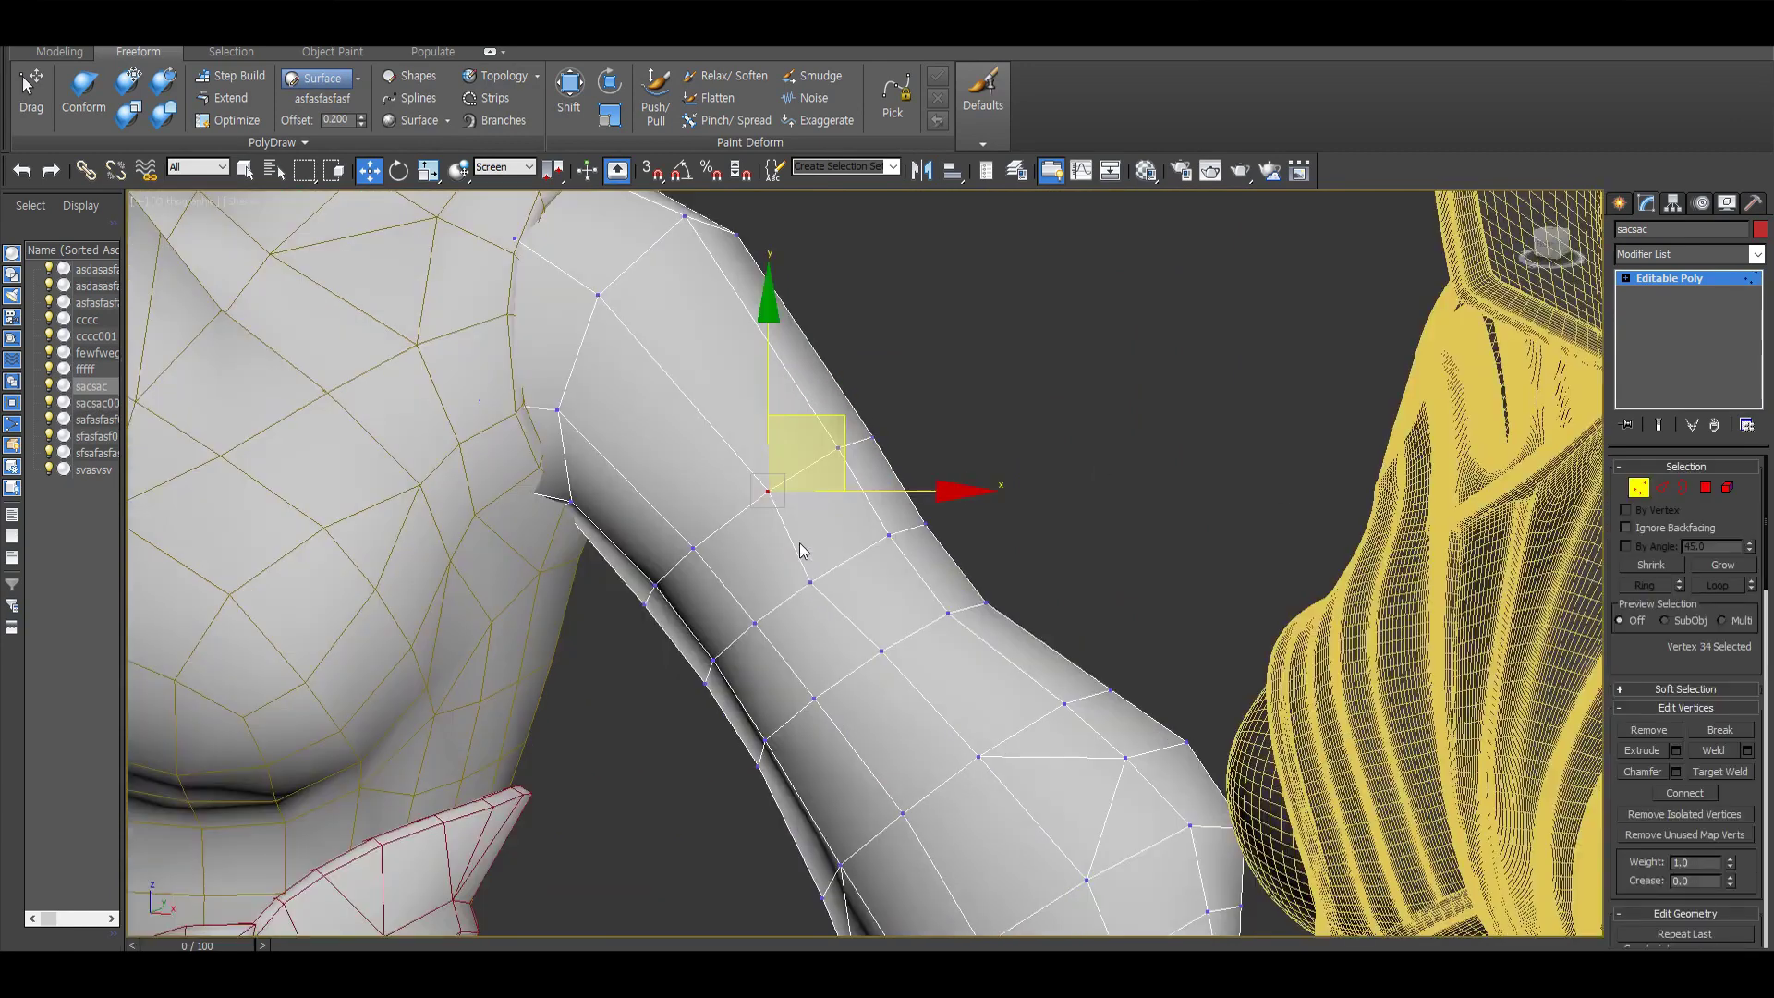
{"action": "mouse_move", "coordinate": [851, 492]}
{"action": "middle_mouse_down", "text": "alt"}
{"action": "mouse_move", "coordinate": [794, 540]}
{"action": "mouse_move", "coordinate": [1409, 532]}
{"action": "middle_mouse_up", "text": "alt"}
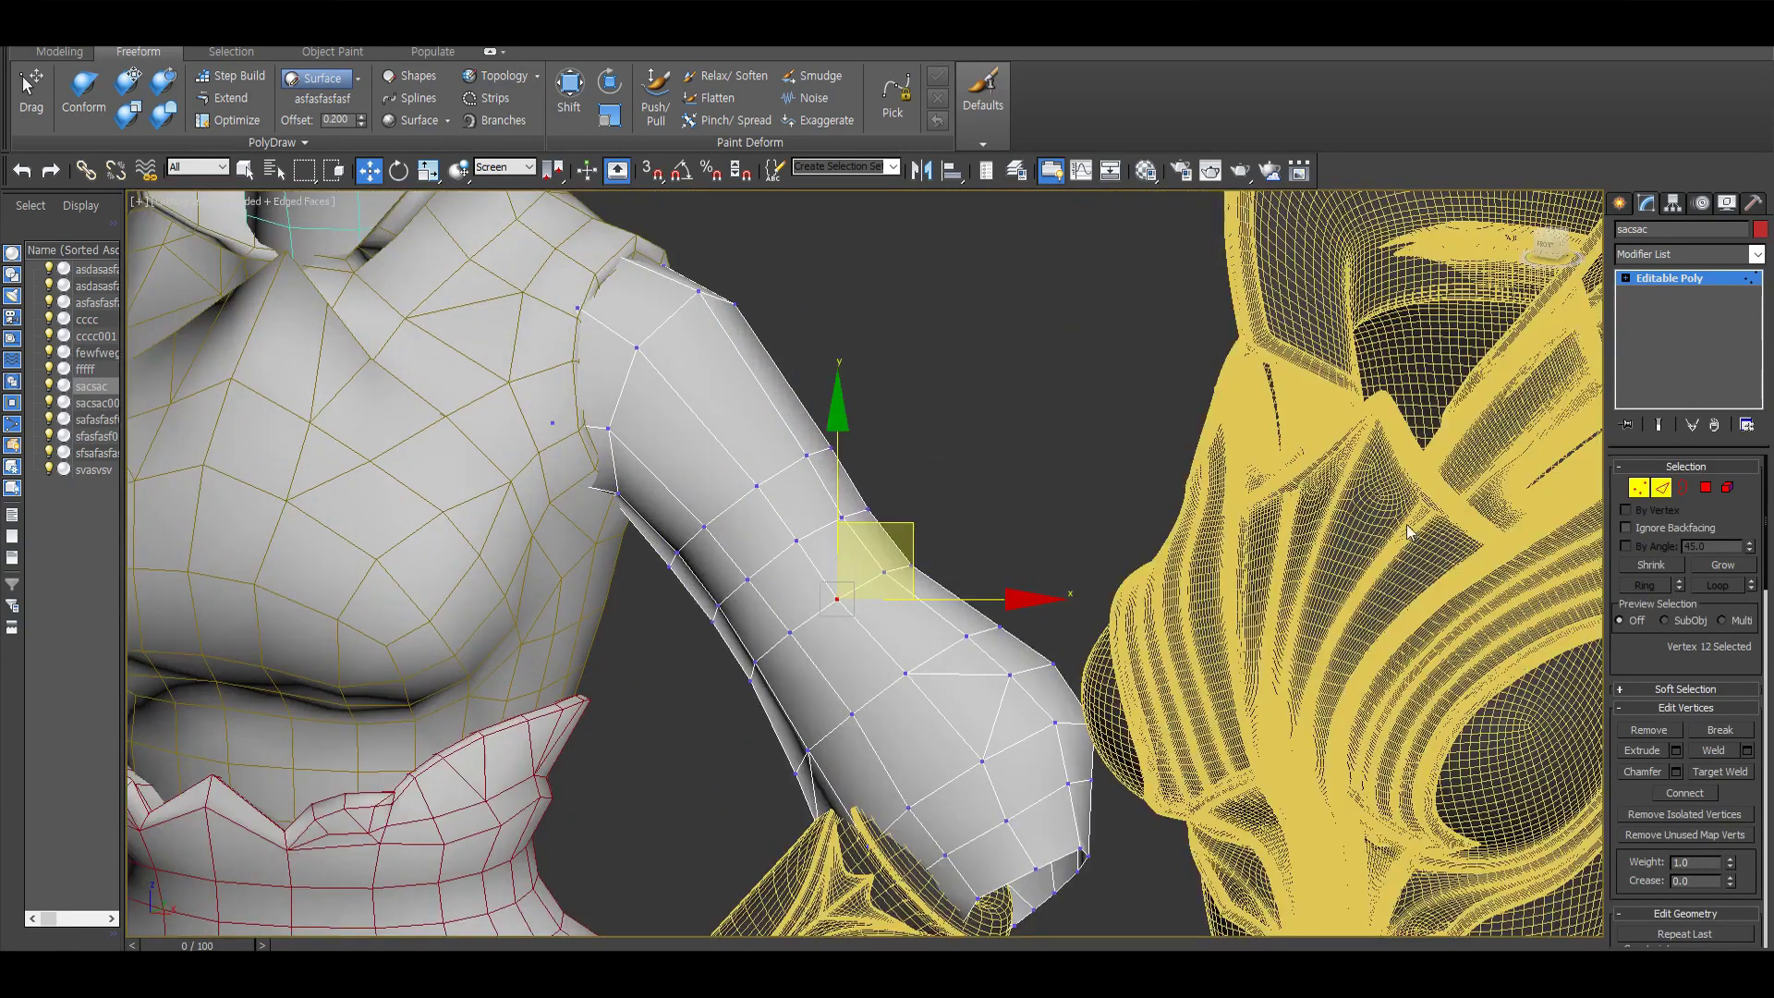
{"action": "left_click", "coordinate": [715, 502]}
{"action": "middle_click_drag", "start_coordinate": [714, 502], "coordinate": [714, 473], "text": "alt"}
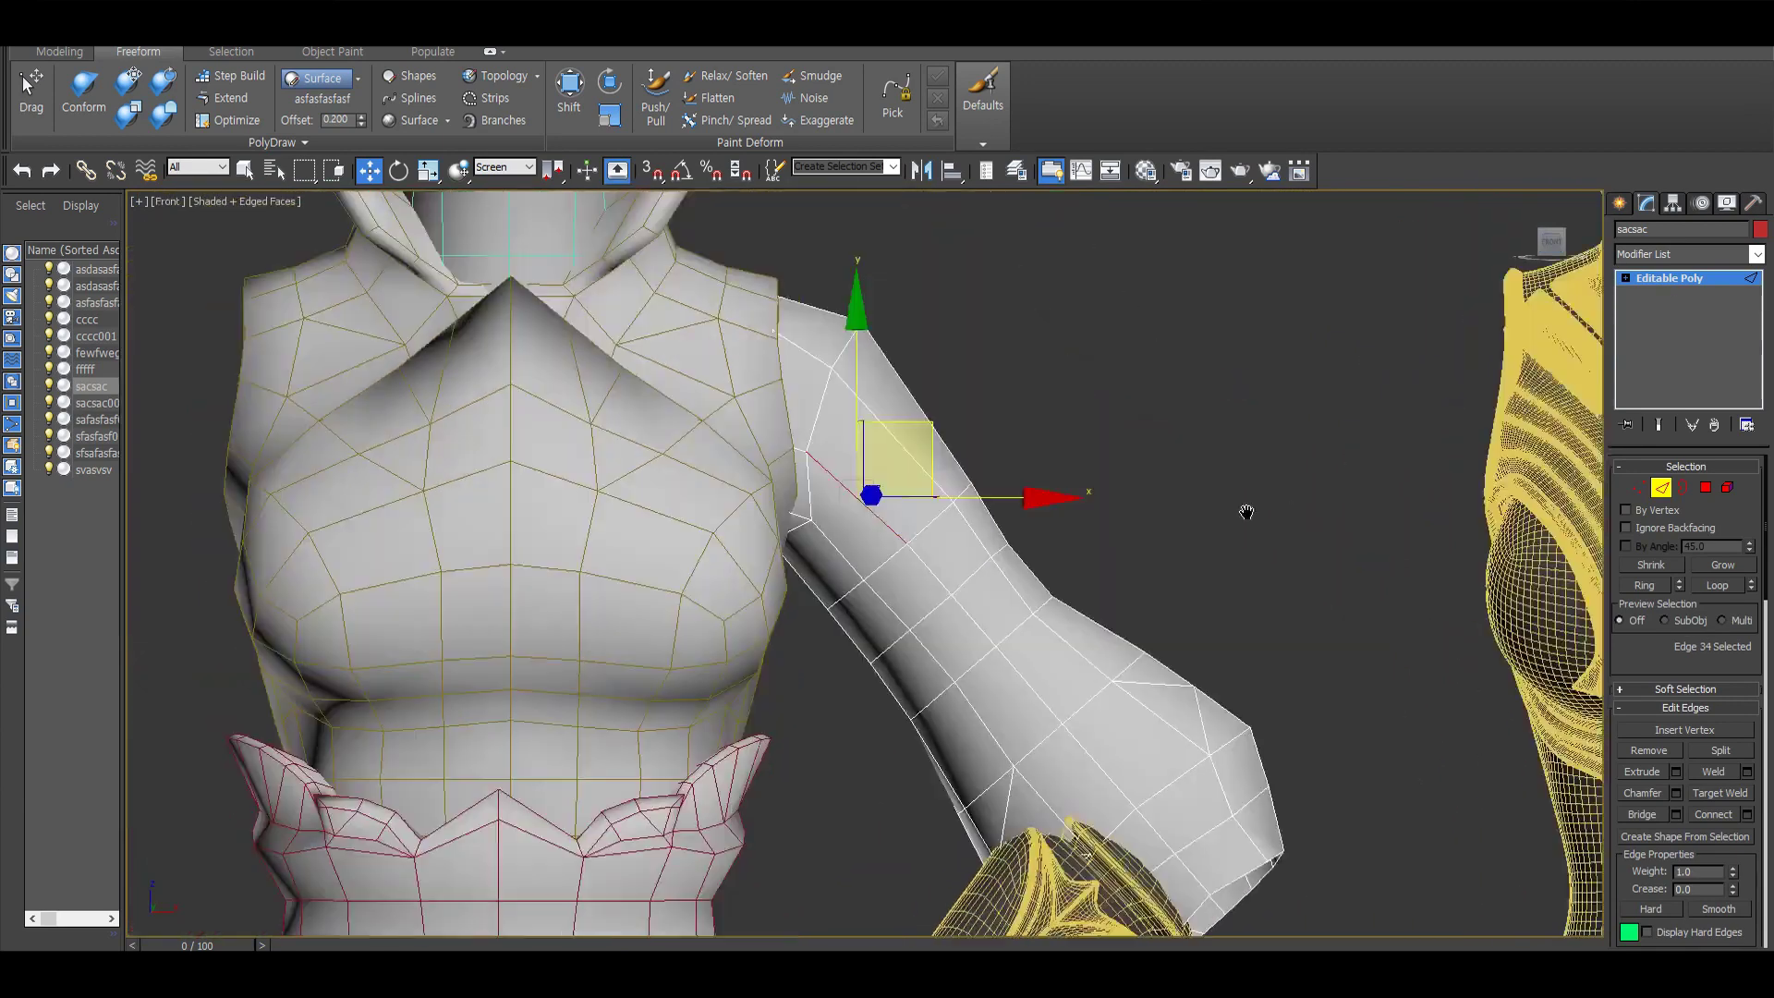
{"action": "scroll", "coordinate": [791, 457], "scroll_direction": "up", "scroll_amount": 3}
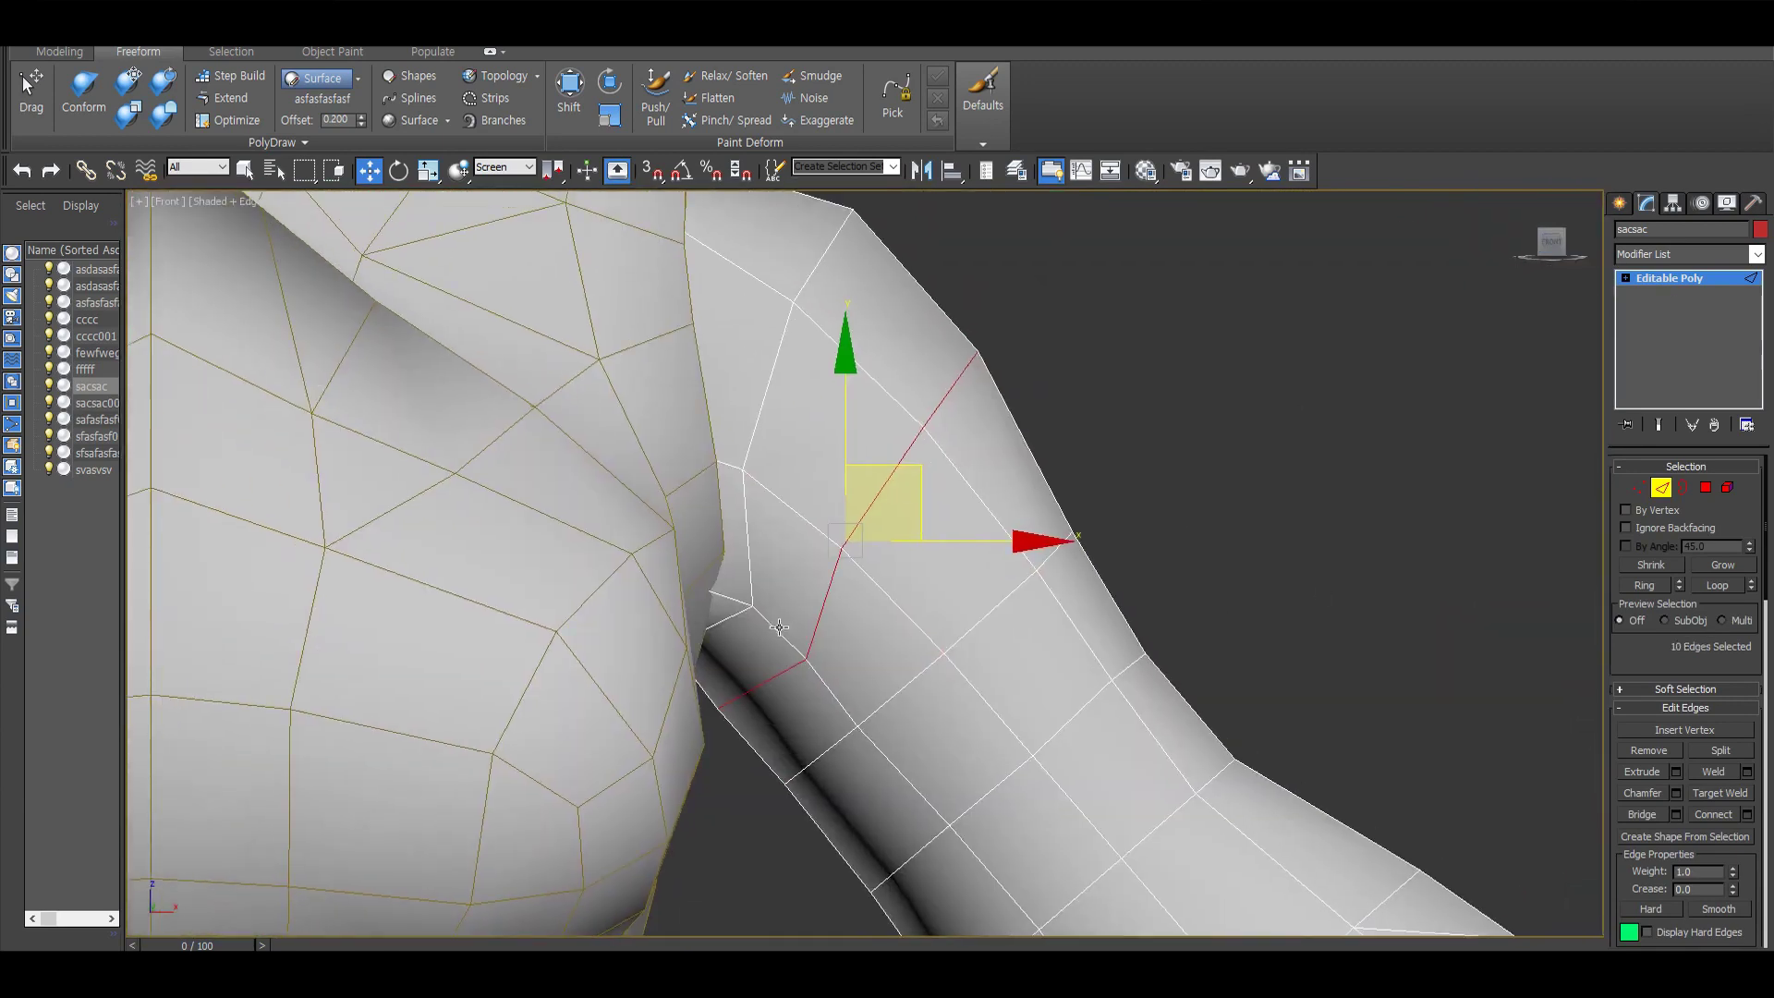
{"action": "scroll", "coordinate": [731, 686], "scroll_direction": "down", "scroll_amount": 10}
{"action": "middle_click_drag", "start_coordinate": [730, 686], "coordinate": [1498, 506], "text": "alt"}
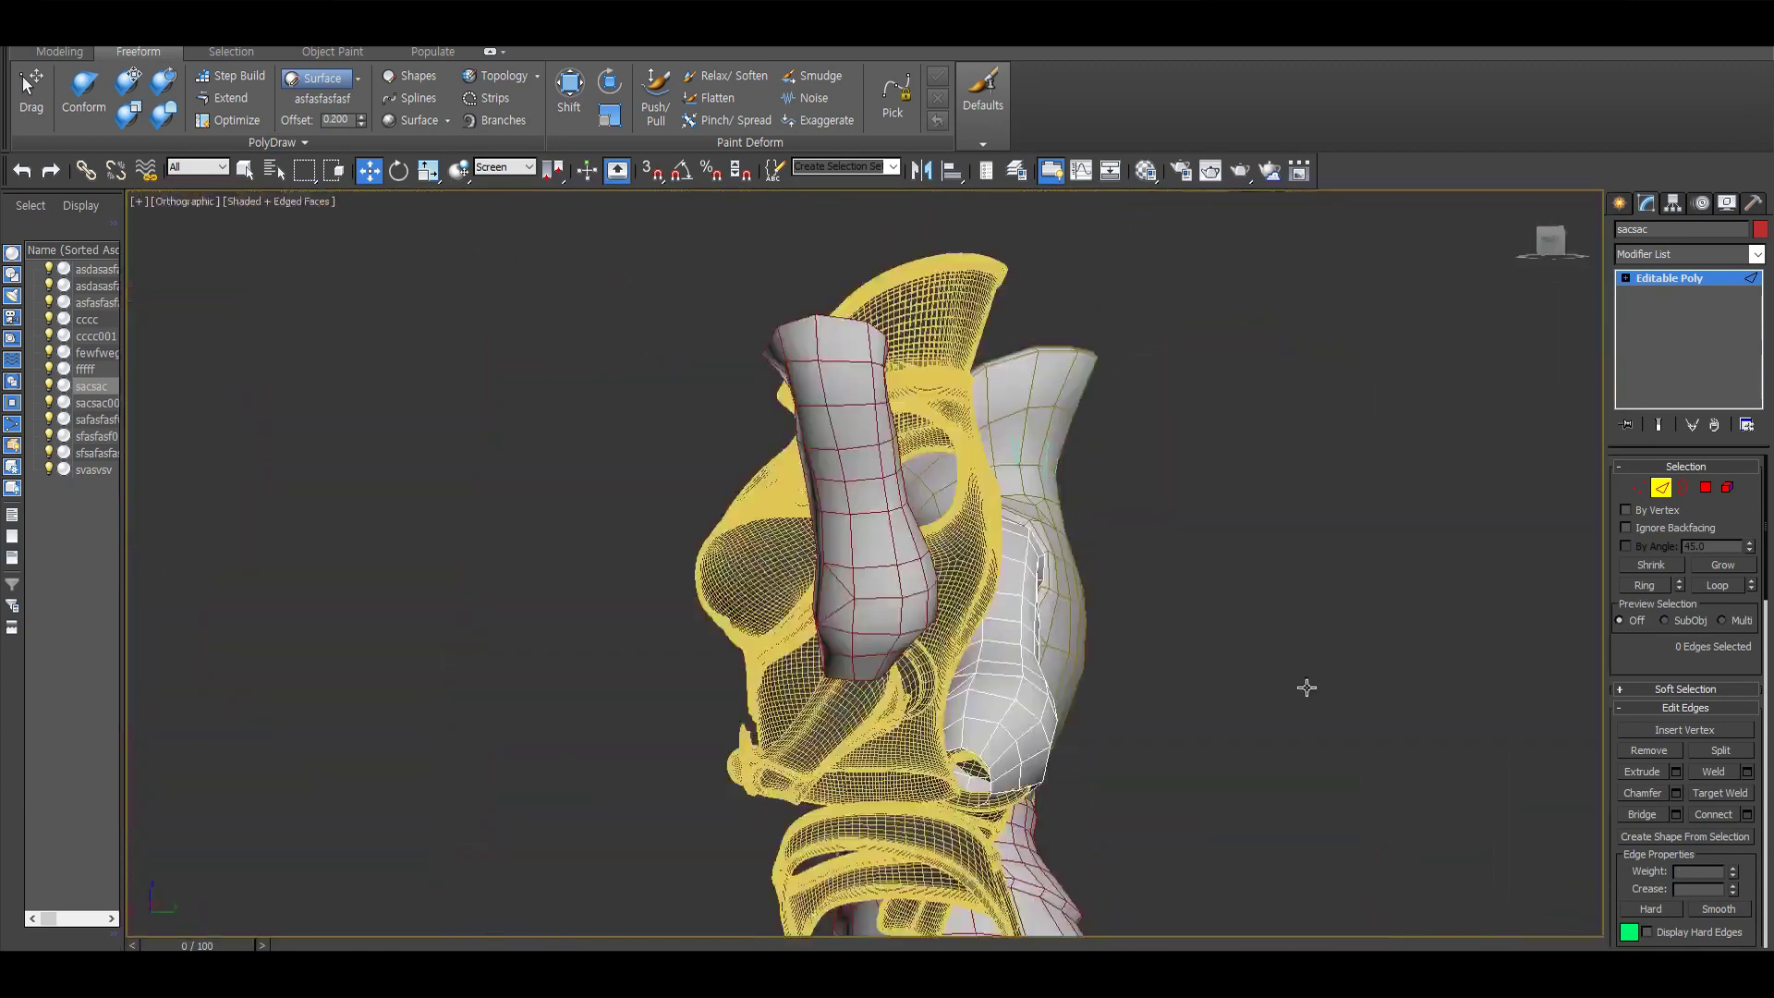
{"action": "left_click", "coordinate": [1499, 506]}
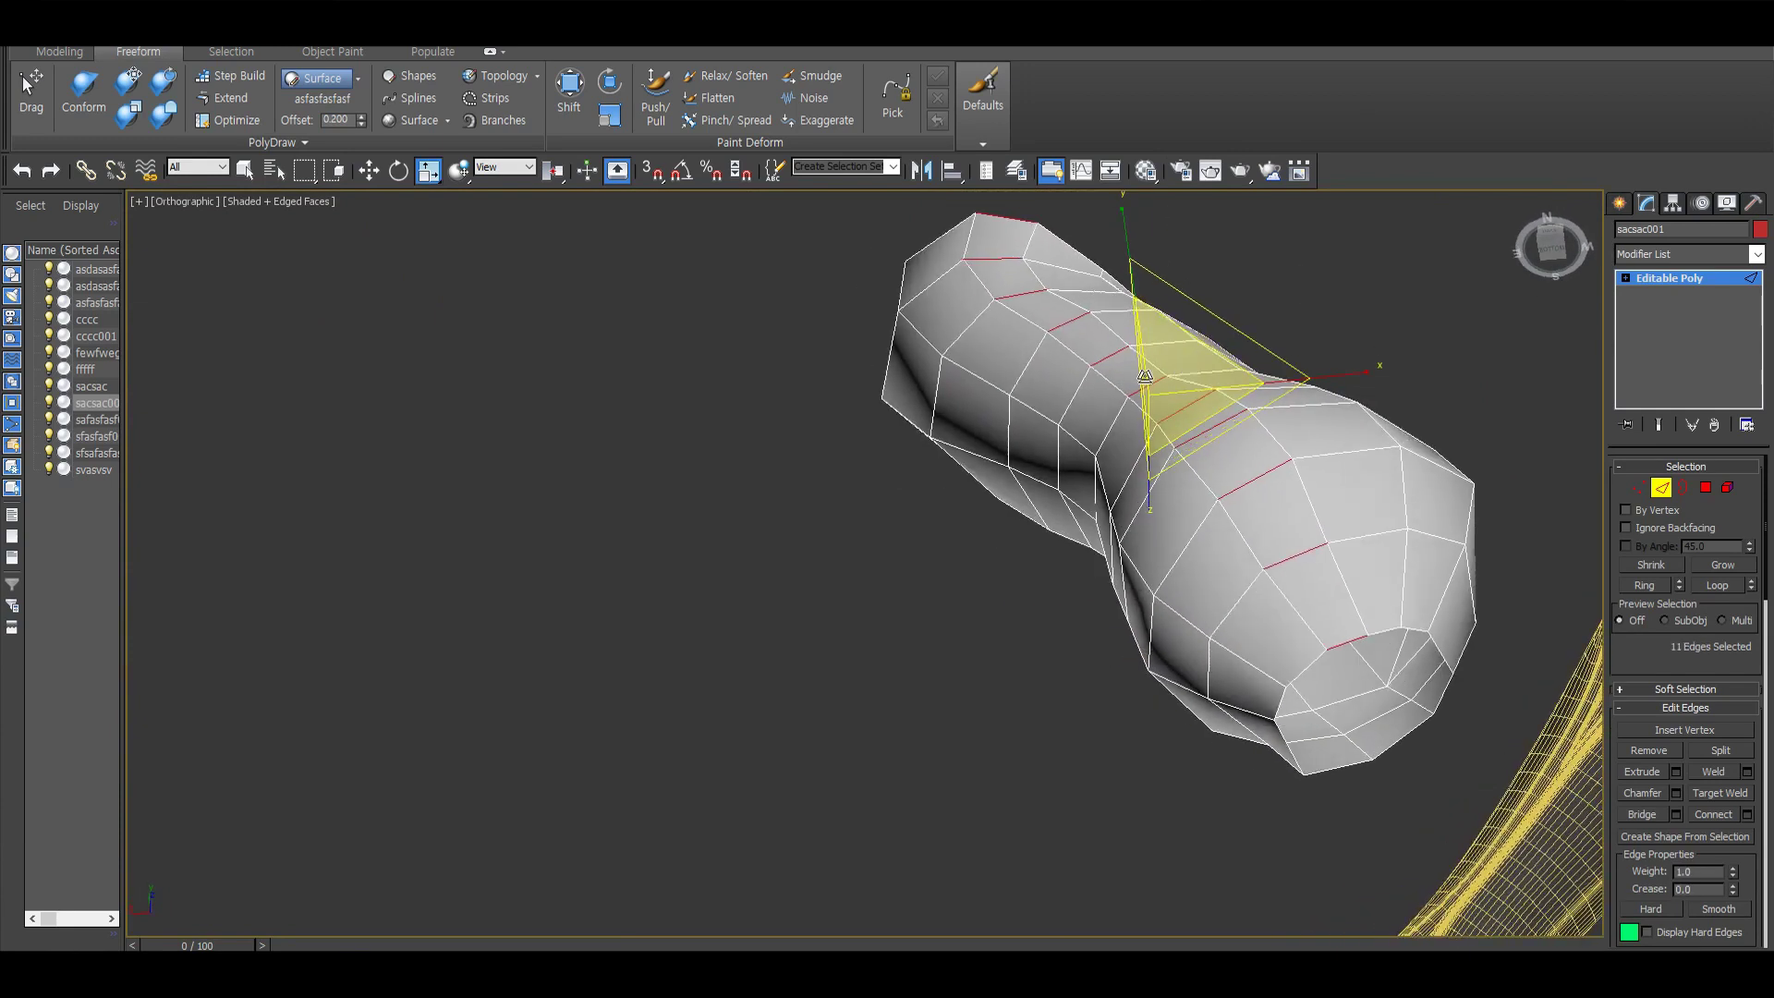
Step: Delete the sleeve piece's top vertices to remove its cap
{"action": "key", "text": "2"}
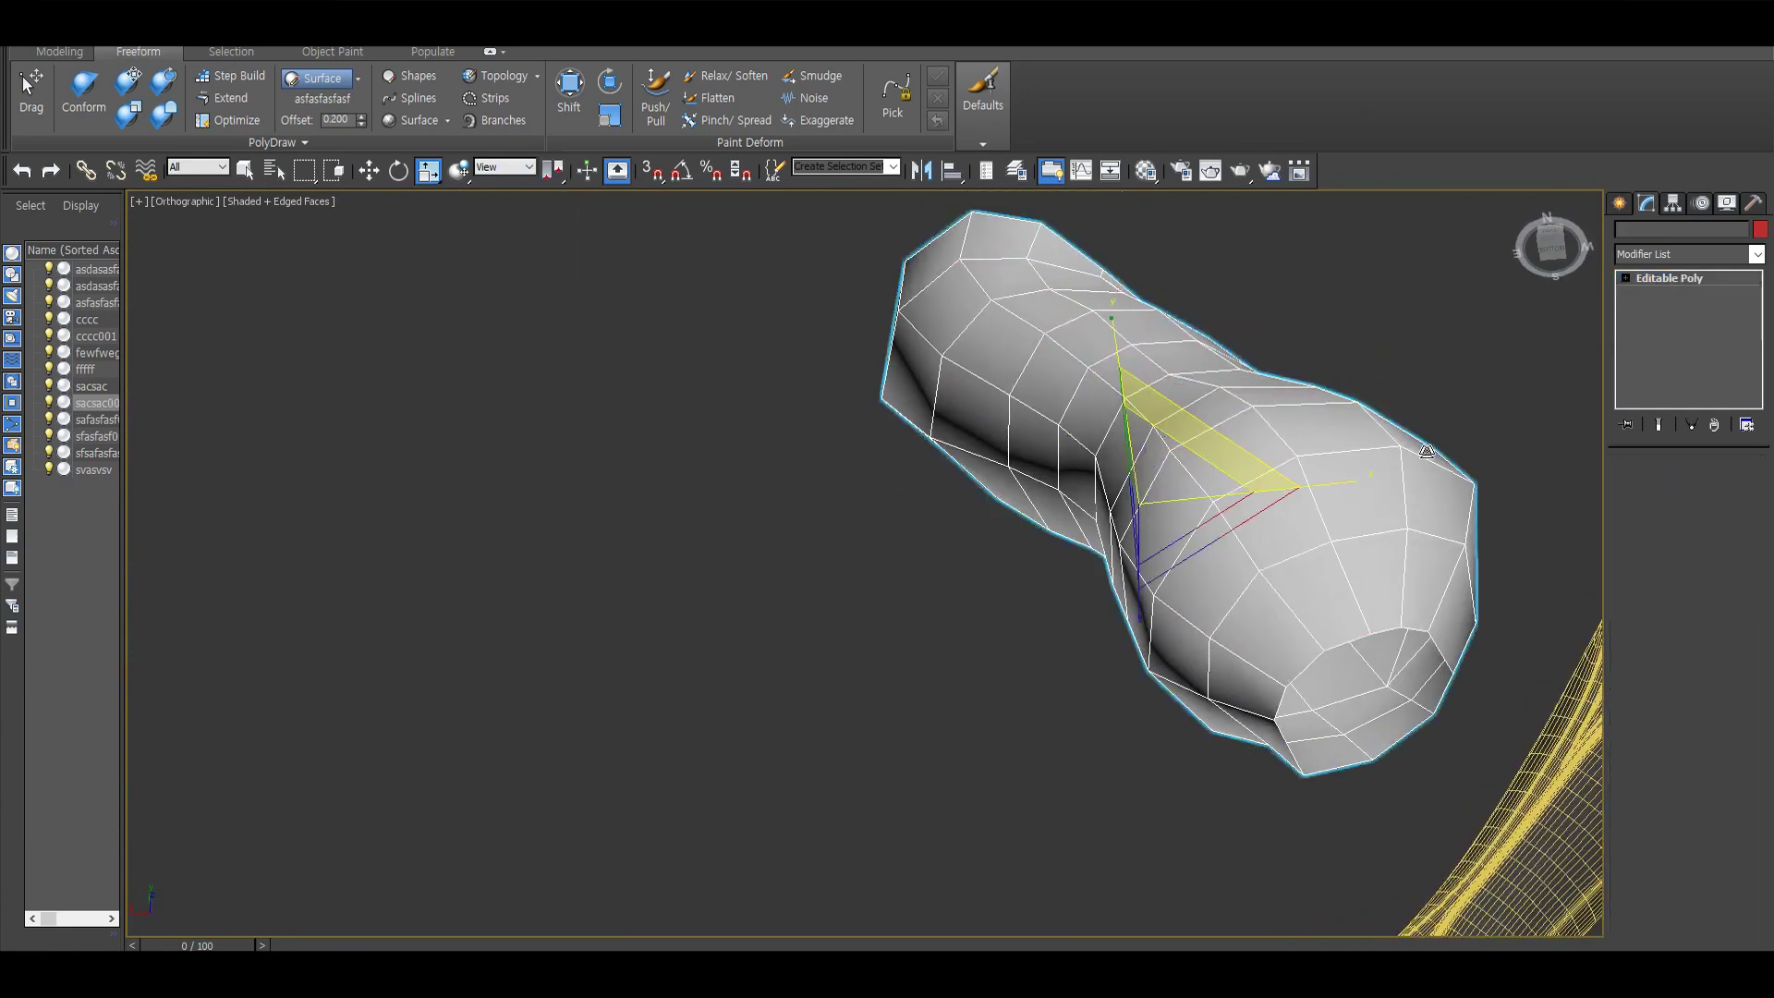
{"action": "left_click", "coordinate": [1552, 243]}
{"action": "scroll", "coordinate": [1201, 434], "scroll_direction": "up", "scroll_amount": 5}
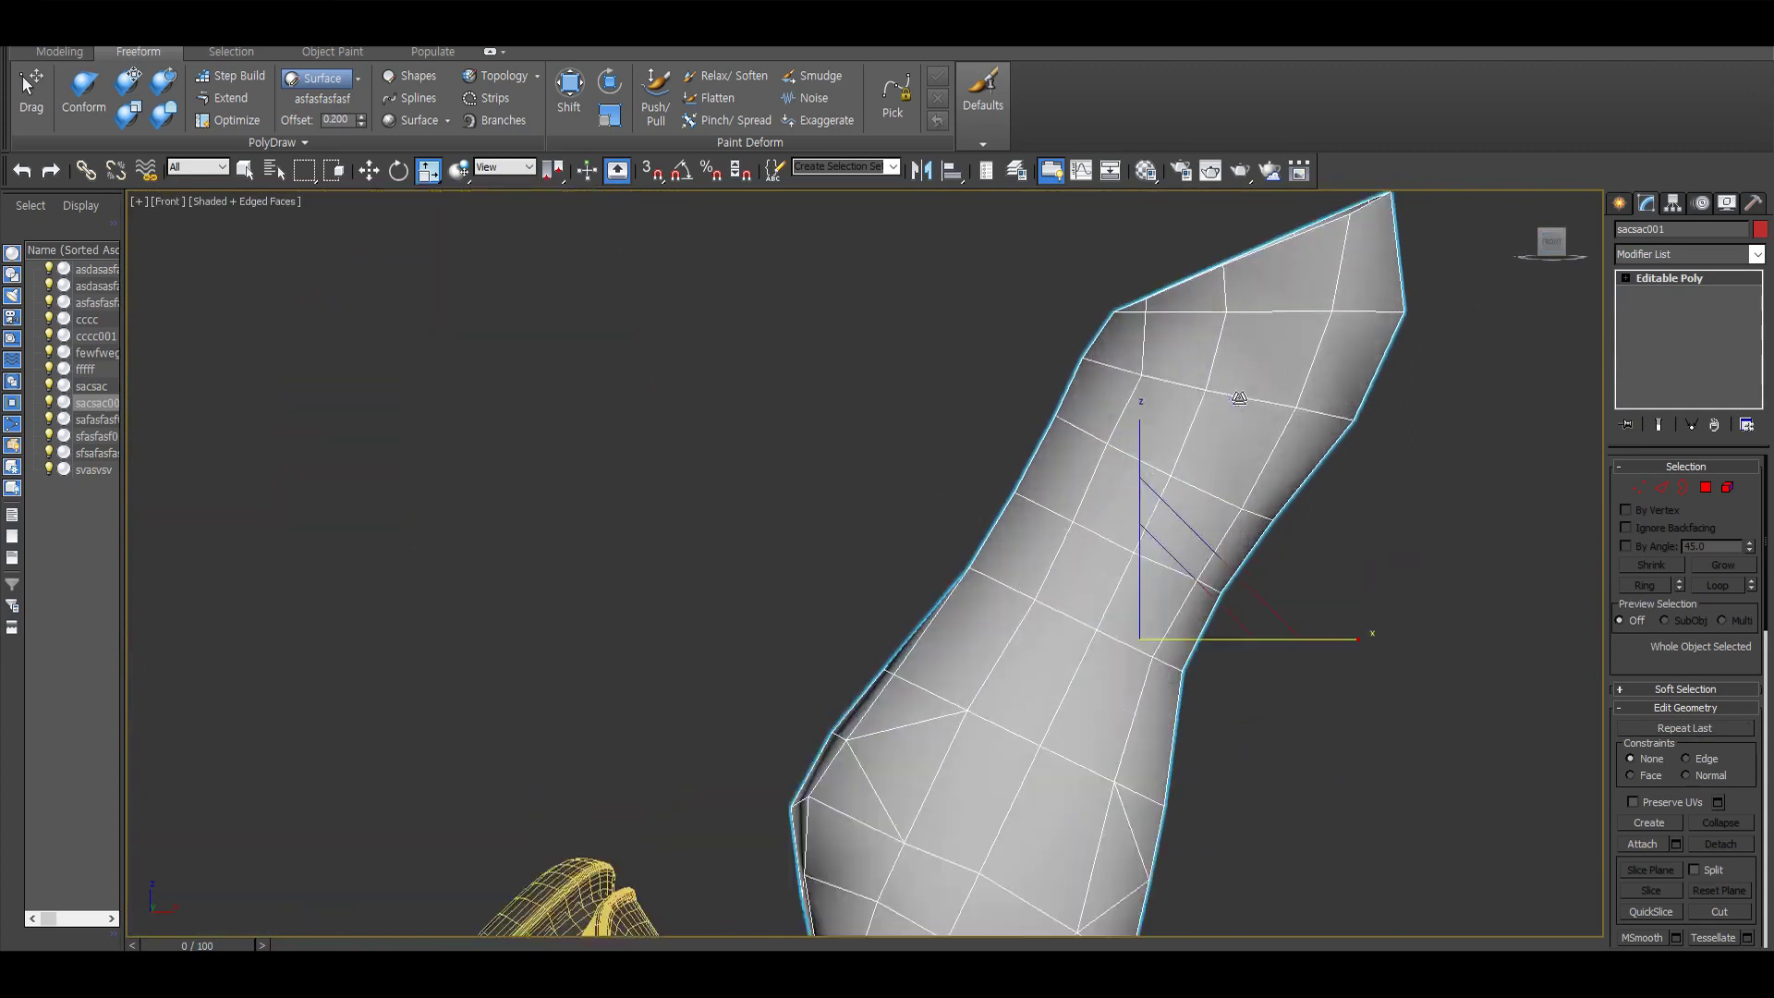
{"action": "key", "text": "1"}
{"action": "left_click_drag", "start_coordinate": [878, 385], "coordinate": [1001, 434]}
{"action": "key", "text": "Delete"}
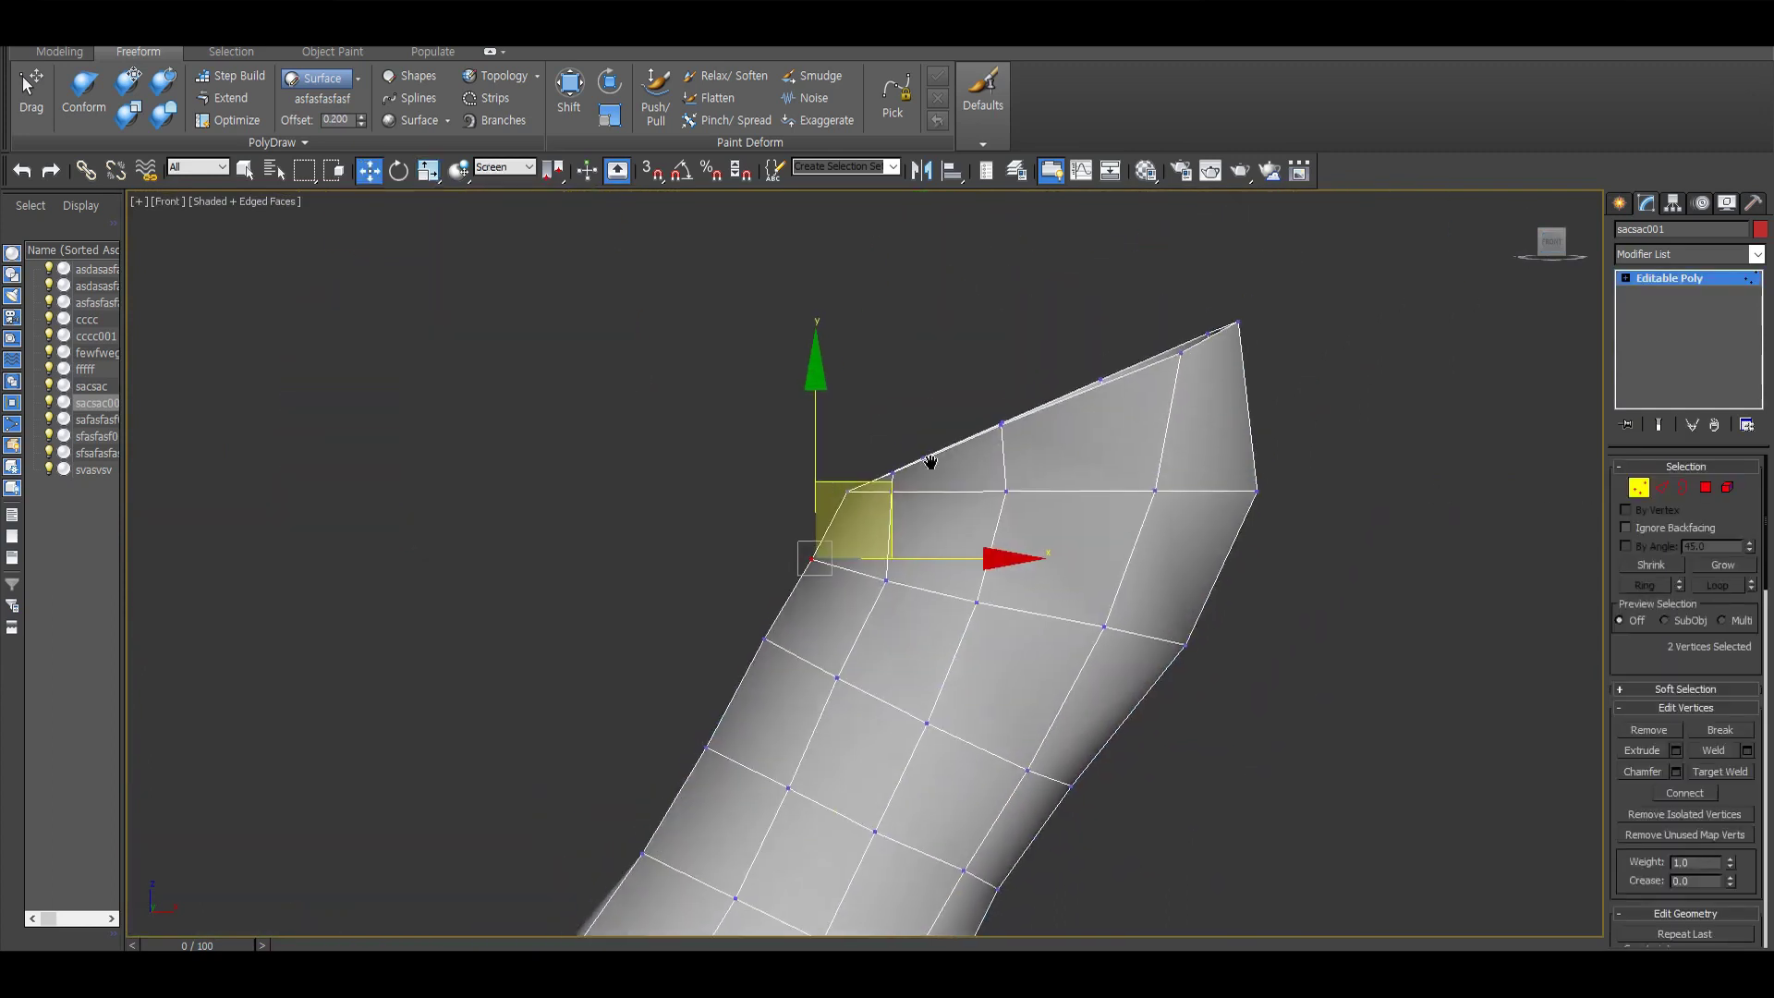
Step: Select the new open top border, then select all of the sleeve's faces
{"action": "key", "text": "3"}
{"action": "left_click", "coordinate": [1226, 439]}
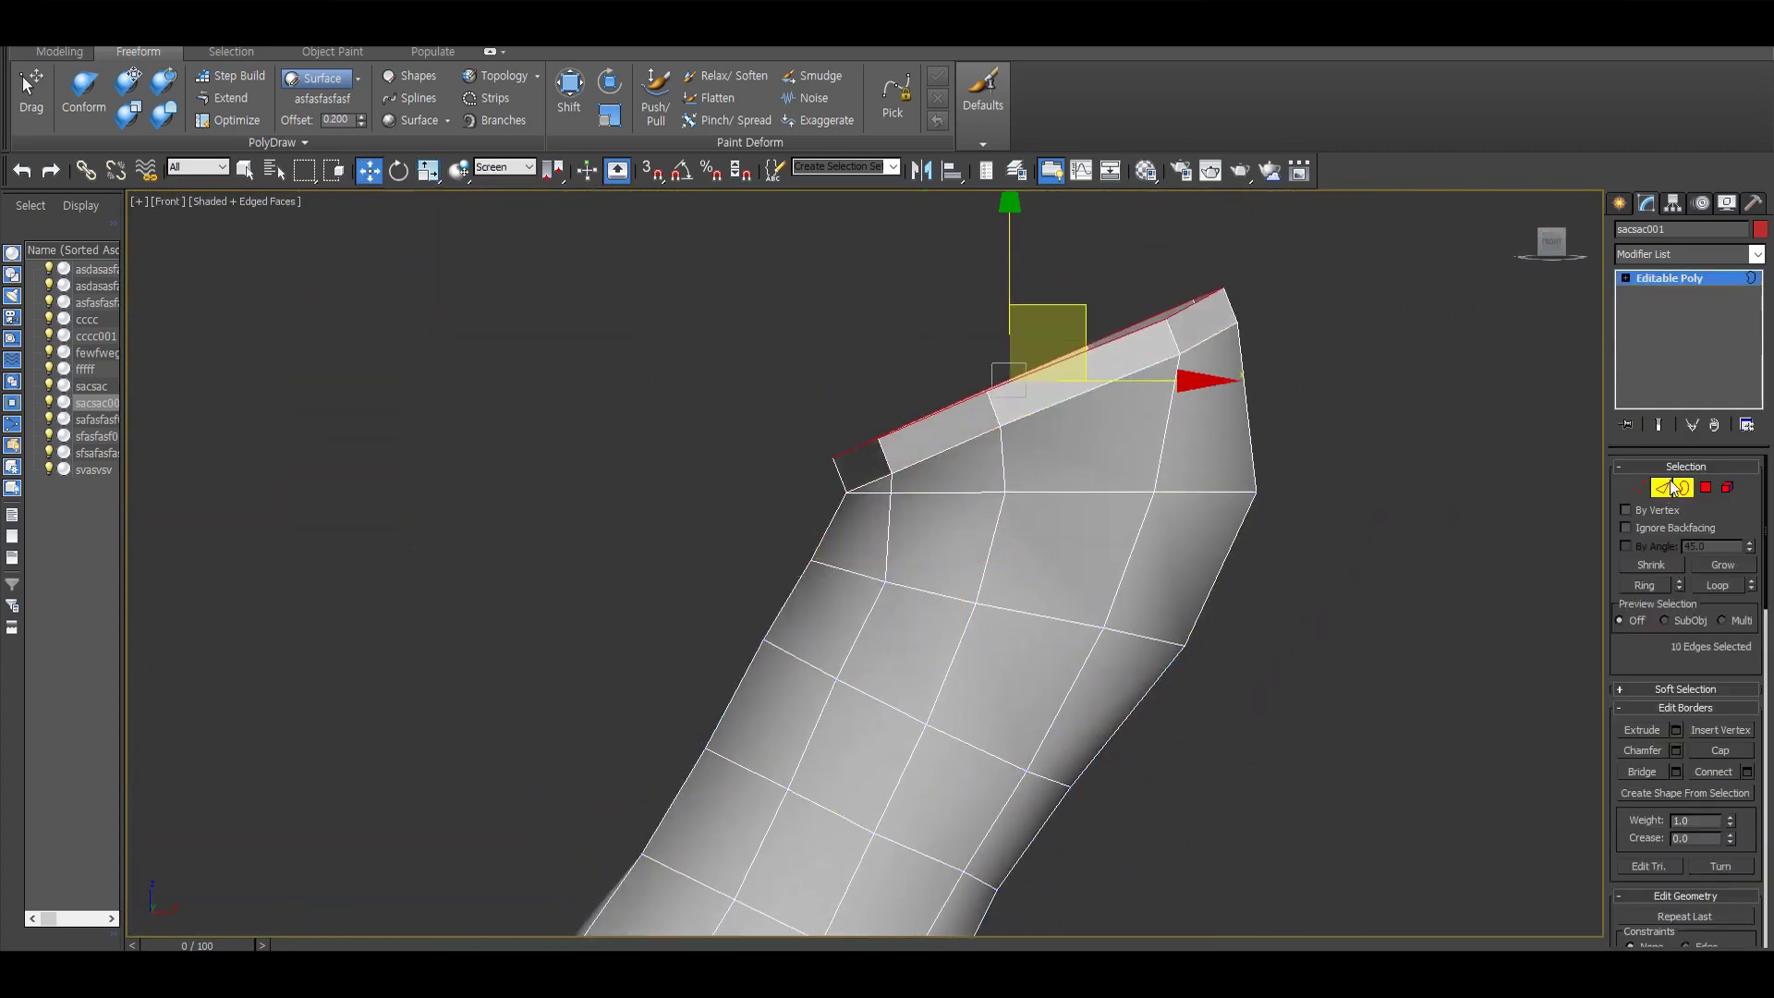
{"action": "scroll", "coordinate": [1069, 515], "scroll_direction": "down", "scroll_amount": 5}
{"action": "key", "text": "4"}
{"action": "key", "text": "ctrl+a"}
{"action": "scroll", "coordinate": [1646, 862], "scroll_direction": "down", "scroll_amount": 5}
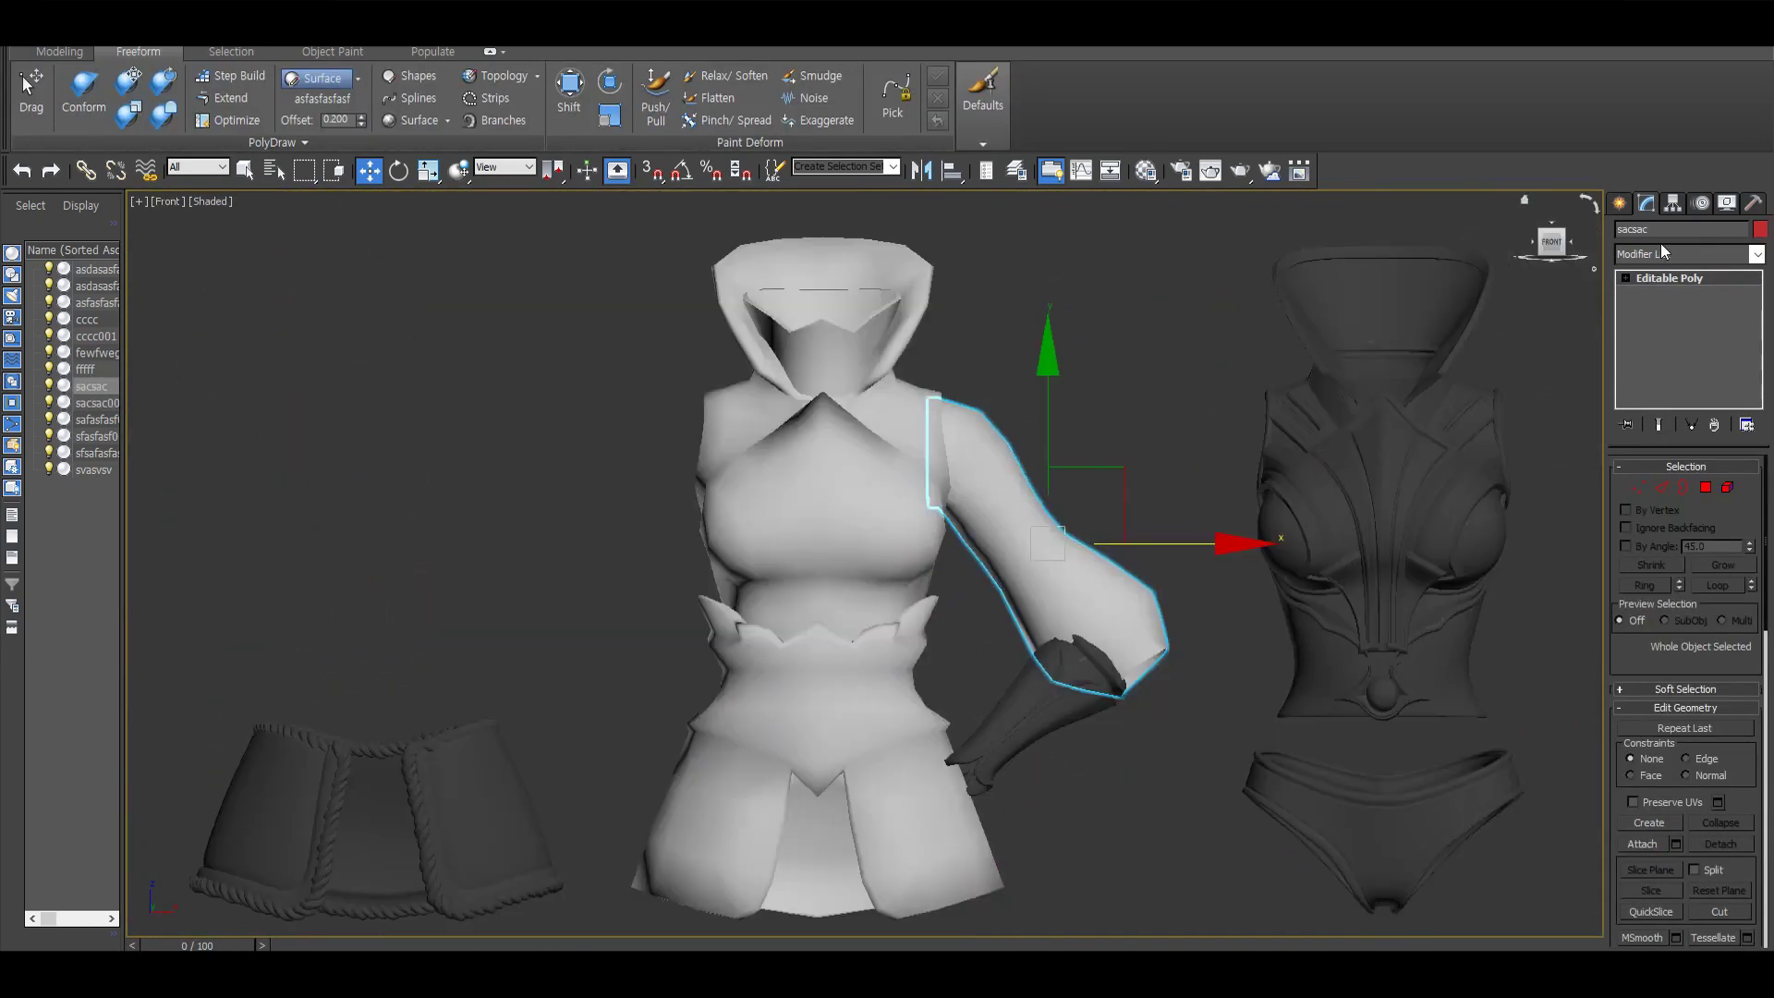
Step: Apply a Symmetry modifier ('sym') and shift its mirror plane to the body's centre line
{"action": "left_click", "coordinate": [1664, 252]}
{"action": "type", "text": "sym"}
{"action": "key", "text": "Return"}
{"action": "left_click_drag", "start_coordinate": [1185, 547], "coordinate": [954, 560]}
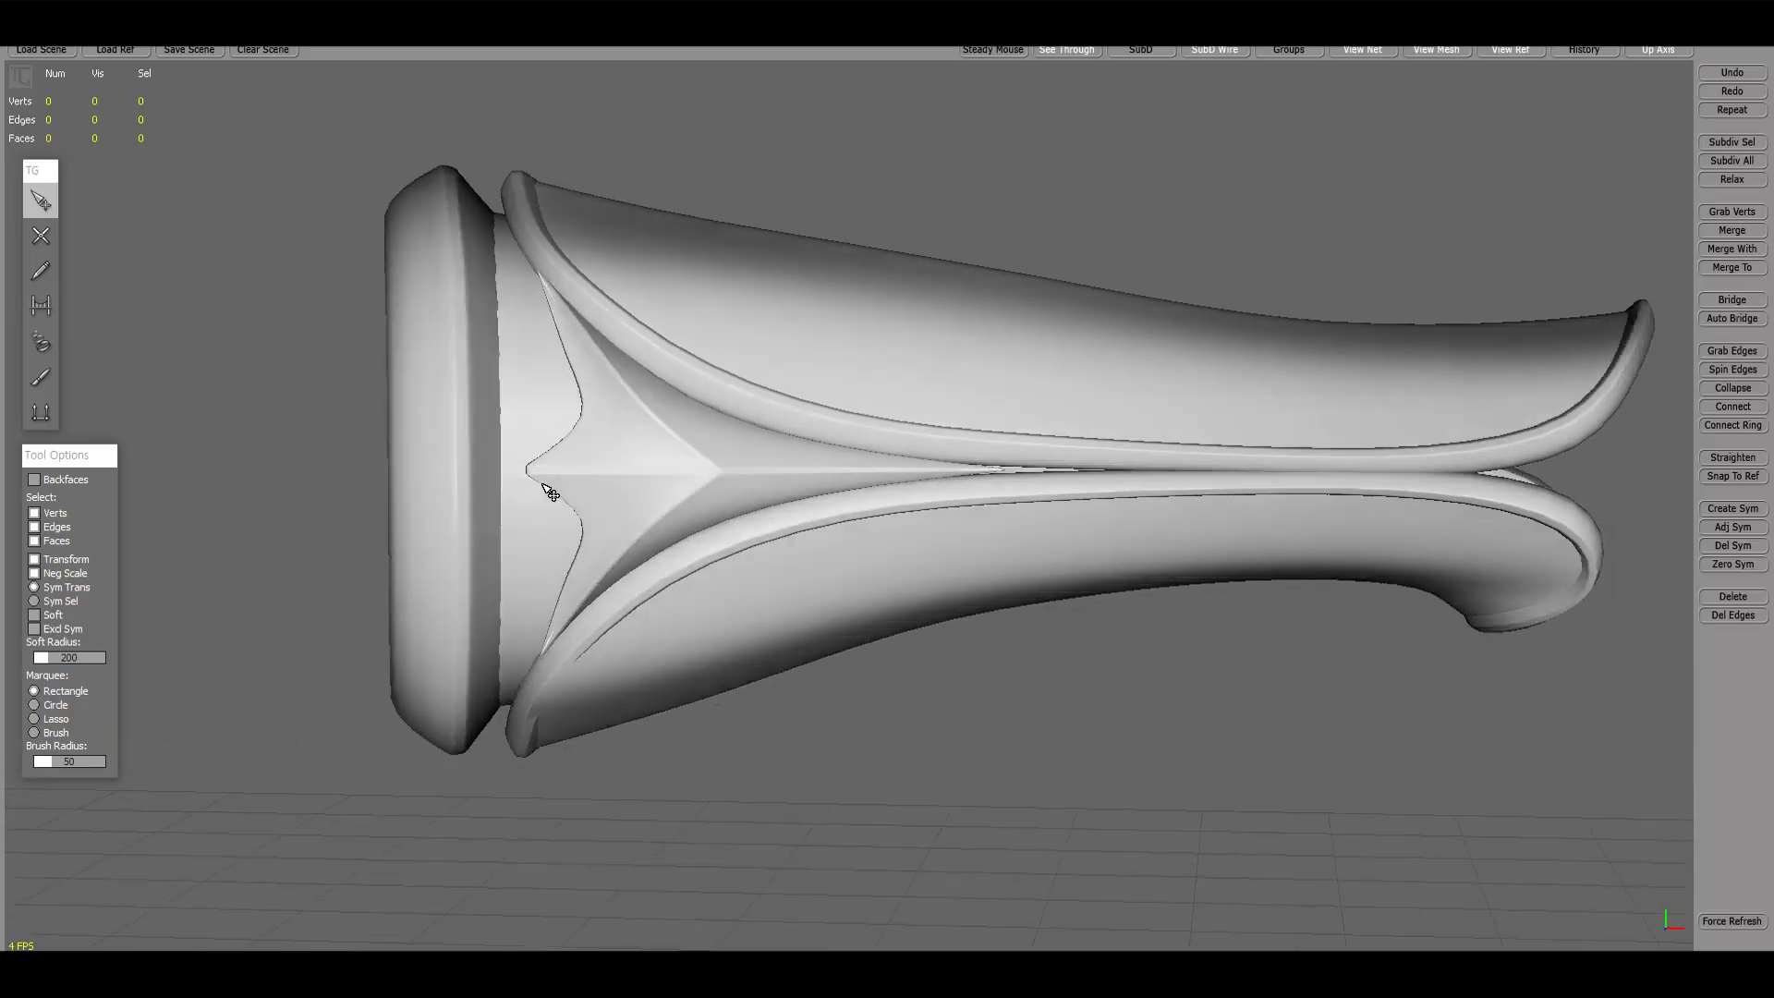
Step: Place the first vertices and crossing edges along the bracer's top surface
{"action": "left_click", "coordinate": [1424, 539]}
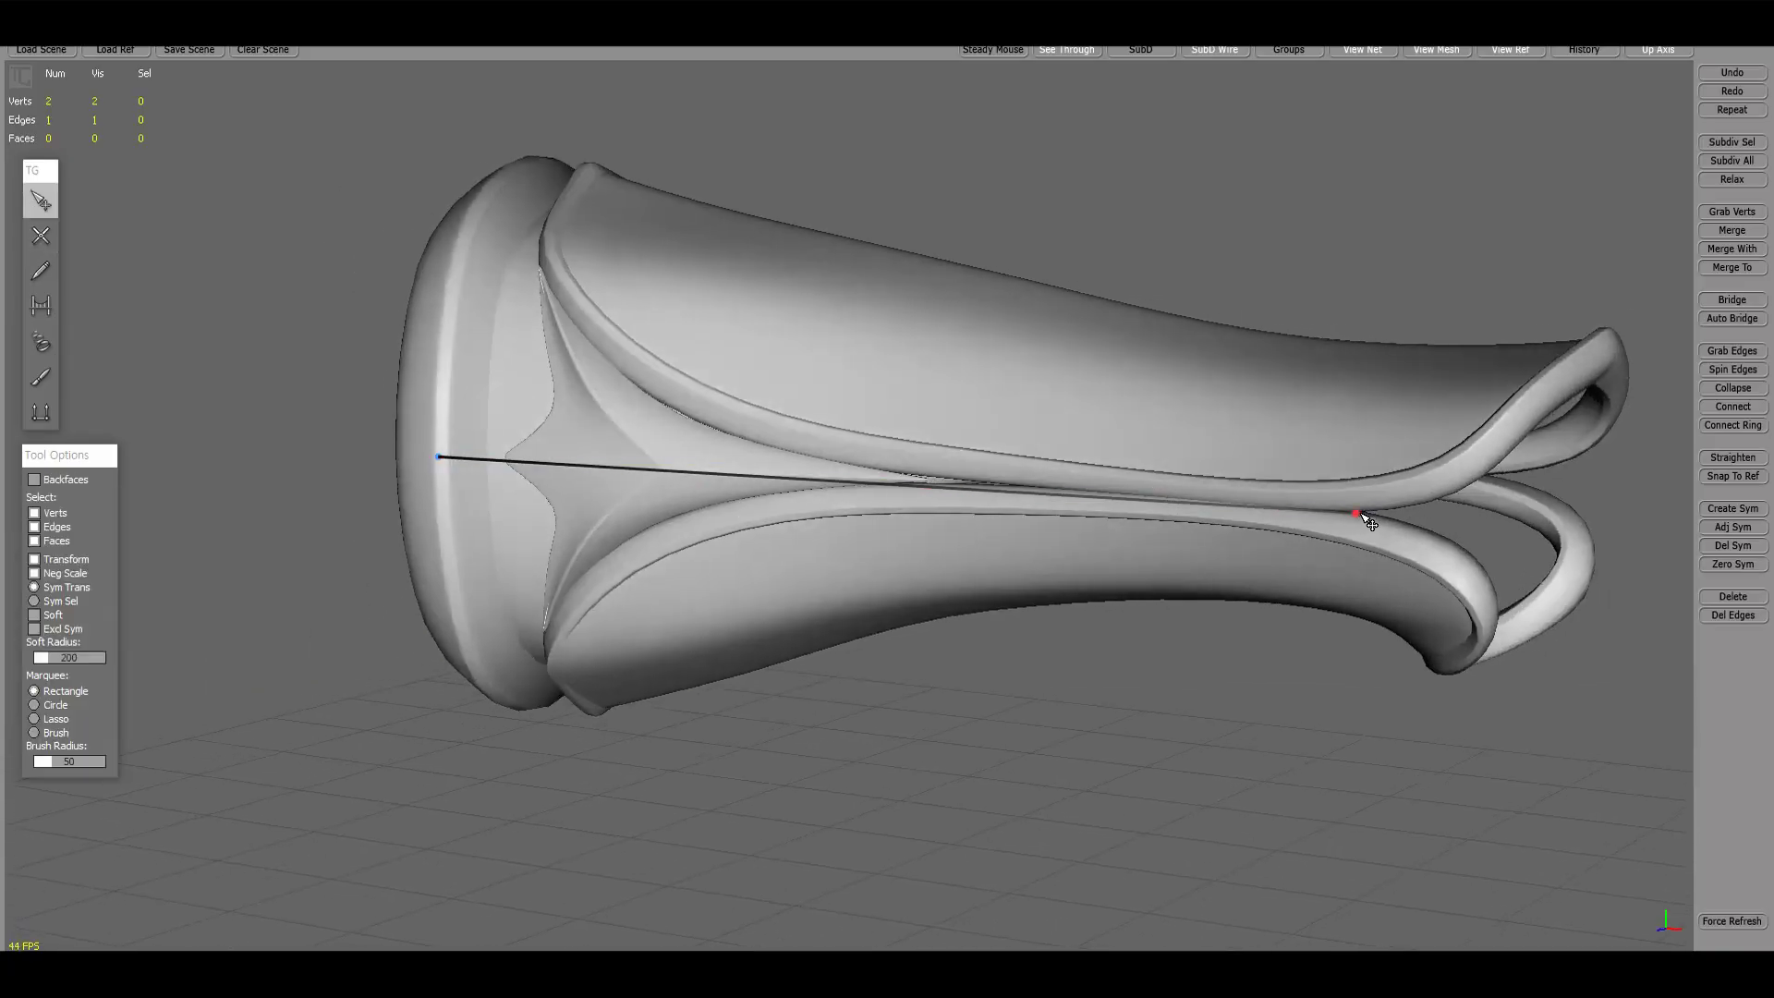
{"action": "left_click", "coordinate": [1465, 455]}
{"action": "left_click_drag", "start_coordinate": [712, 455], "coordinate": [721, 435], "text": "alt"}
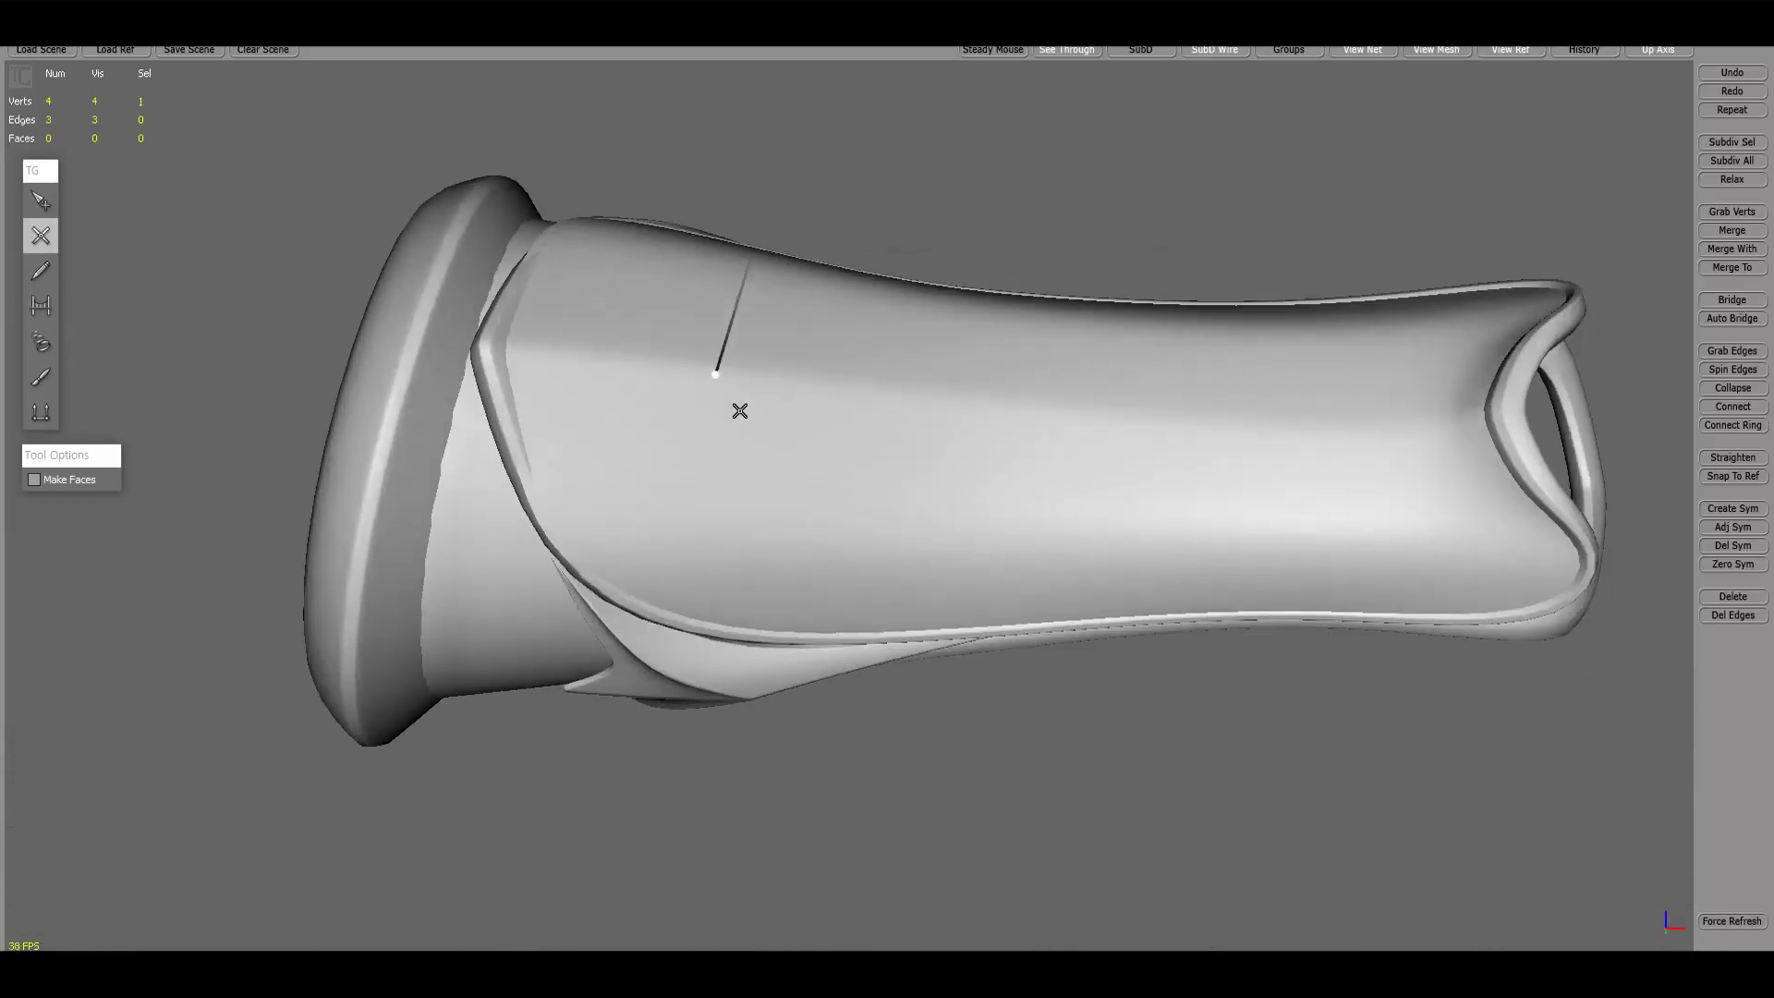
{"action": "left_click", "coordinate": [825, 500]}
{"action": "left_click", "coordinate": [494, 728]}
{"action": "left_click_drag", "start_coordinate": [888, 462], "coordinate": [915, 435], "text": "alt"}
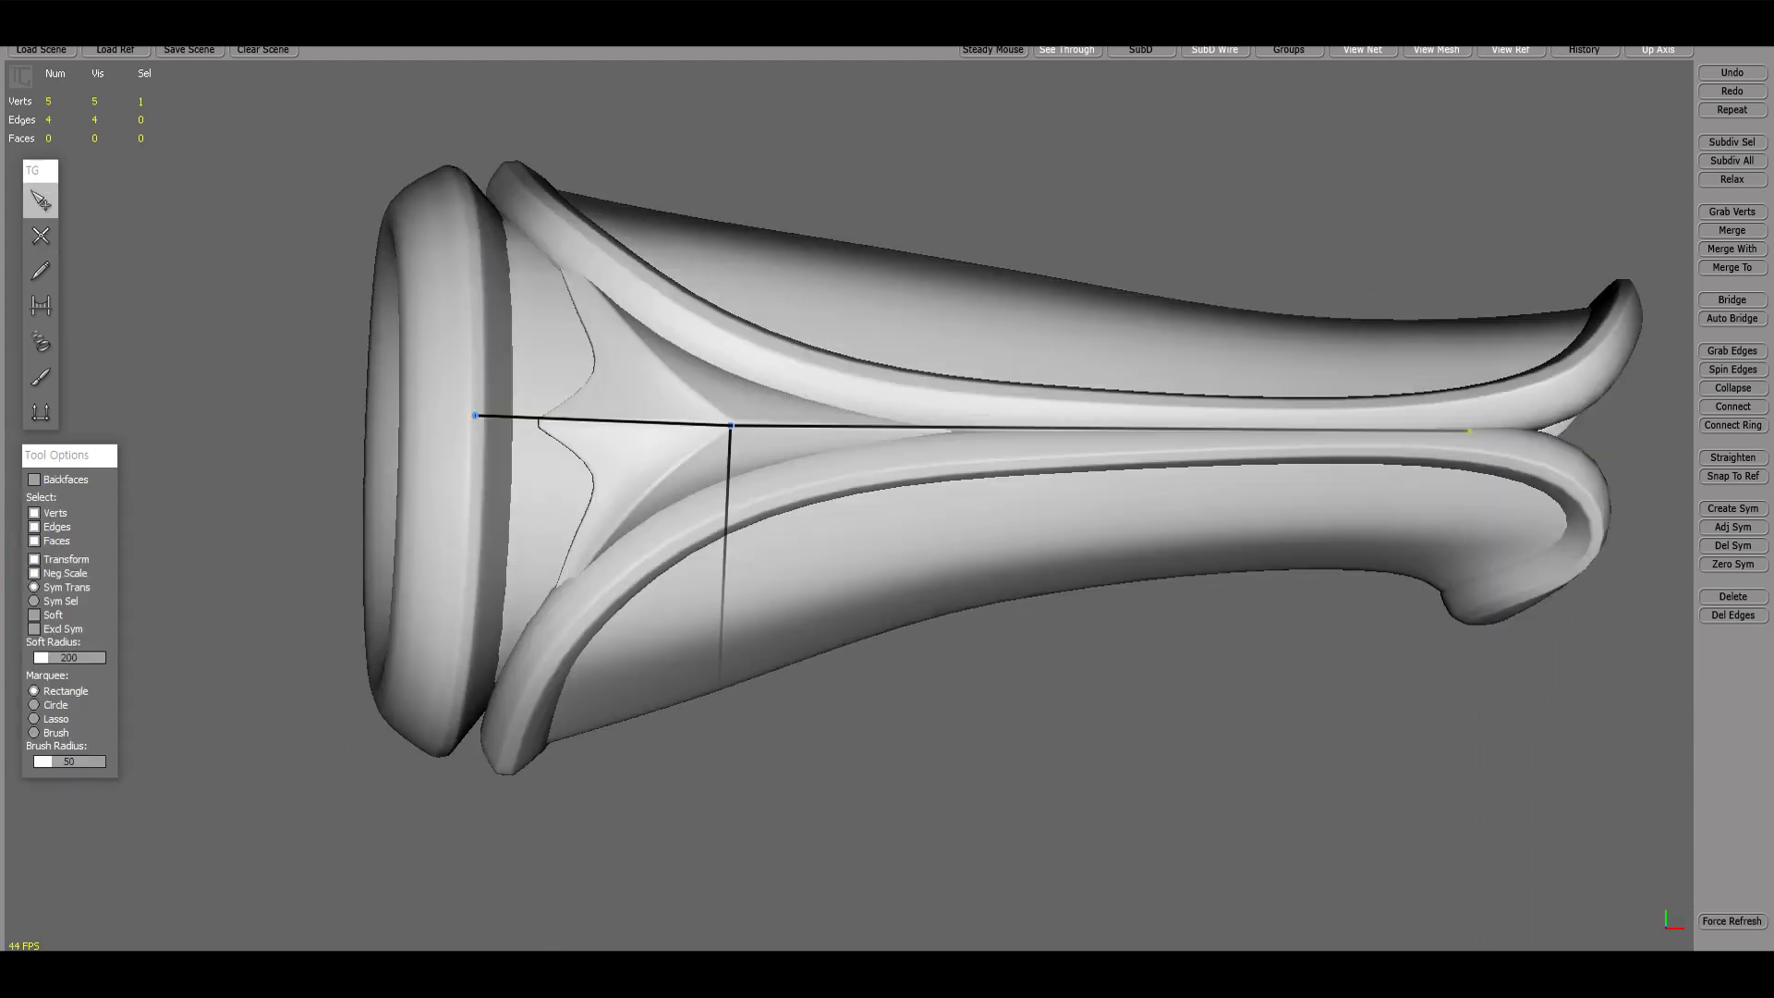
{"action": "left_click_drag", "start_coordinate": [1697, 815], "coordinate": [885, 529], "text": "alt"}
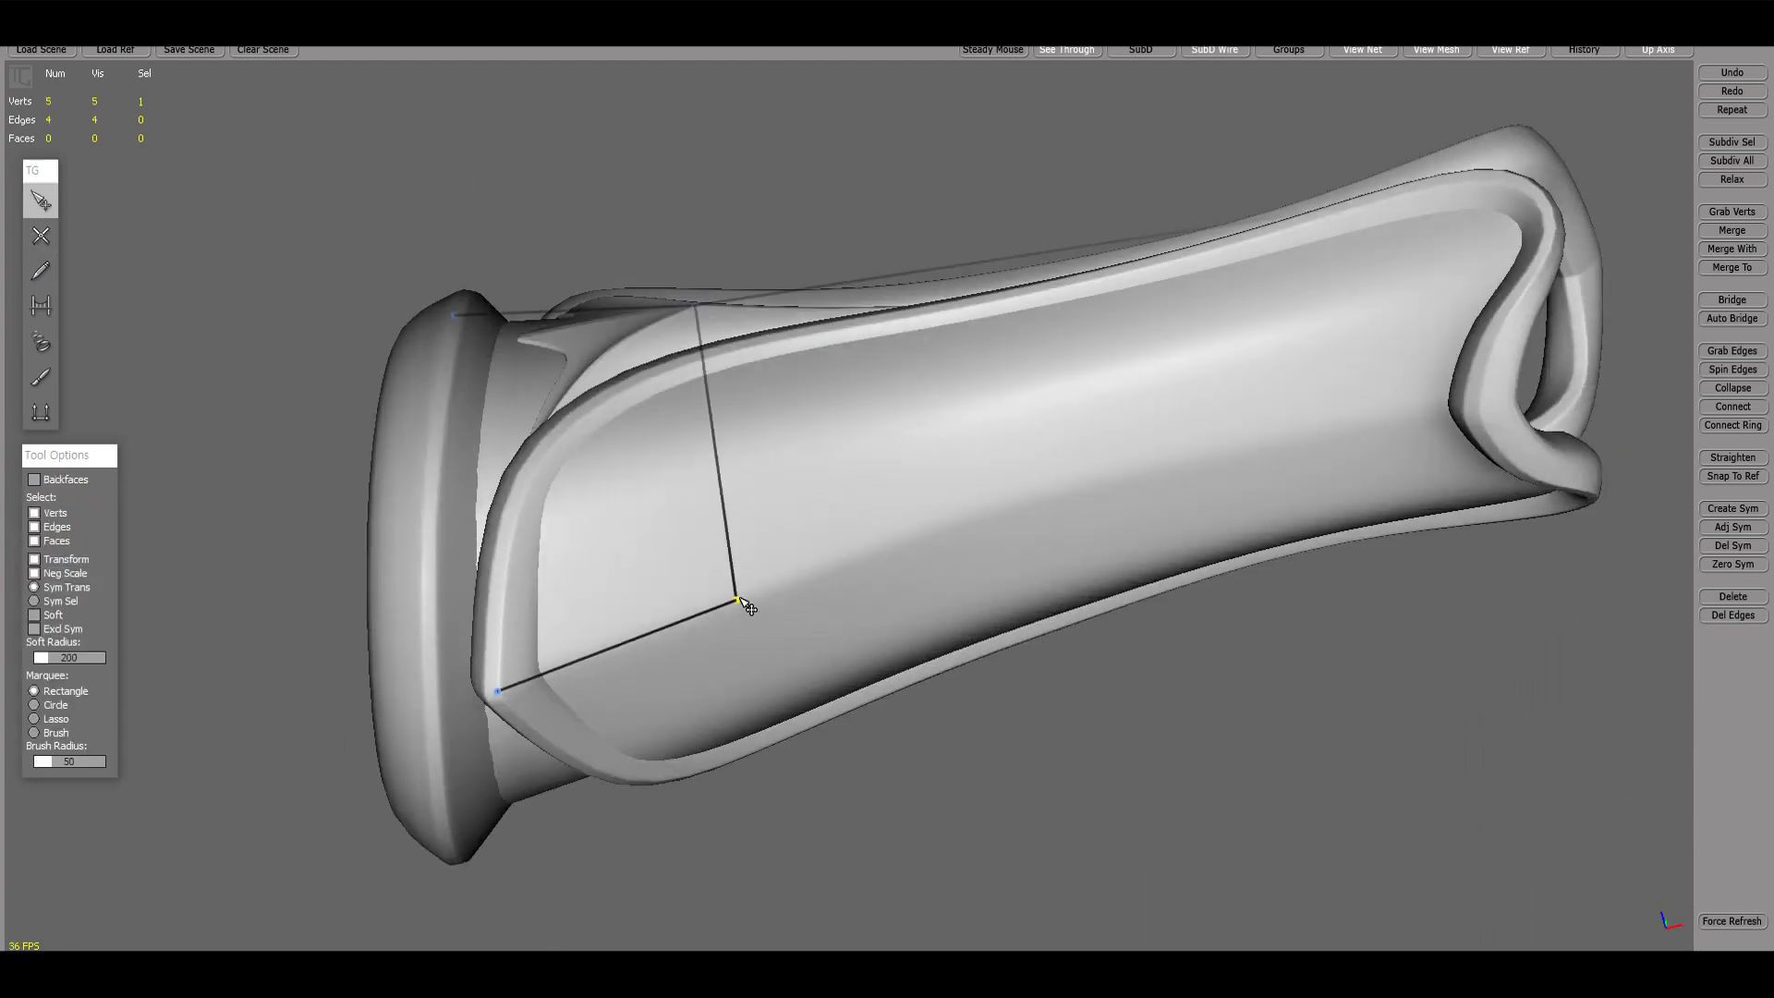
Step: Add vertices along the upper edge with Make Faces, closing three quads
{"action": "key", "text": "w"}
{"action": "left_click", "coordinate": [1483, 446]}
{"action": "left_click_drag", "start_coordinate": [1478, 443], "coordinate": [1414, 477], "text": "alt"}
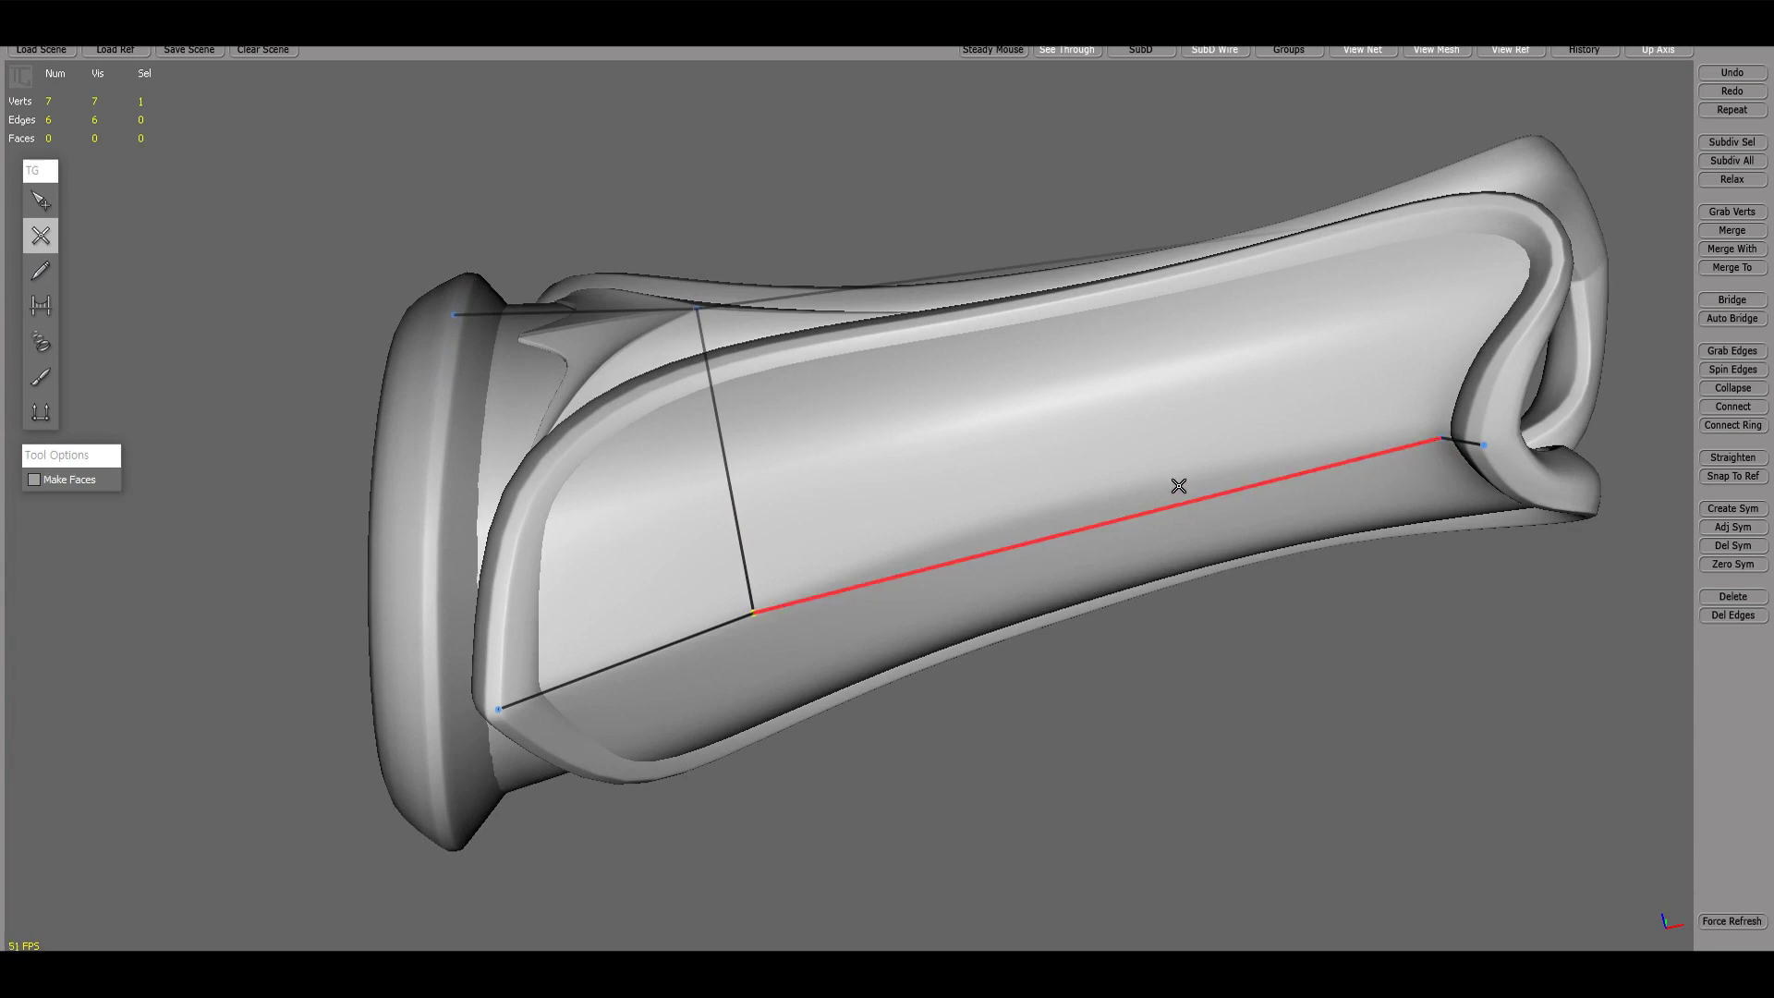
{"action": "mouse_move", "coordinate": [971, 542]}
{"action": "left_mouse_down", "text": "alt"}
{"action": "mouse_move", "coordinate": [967, 586]}
{"action": "mouse_move", "coordinate": [1006, 475]}
{"action": "mouse_move", "coordinate": [1081, 400]}
{"action": "mouse_move", "coordinate": [1208, 582]}
{"action": "mouse_move", "coordinate": [1474, 475]}
{"action": "mouse_move", "coordinate": [1431, 399]}
{"action": "left_mouse_up", "text": "alt"}
{"action": "left_click", "coordinate": [1081, 401]}
{"action": "left_click", "coordinate": [1208, 424]}
{"action": "left_click", "coordinate": [1431, 399]}
Step: Add vertices on the strip's left side toward the flared end, closing new quads
{"action": "mouse_move", "coordinate": [507, 733]}
{"action": "left_mouse_down", "text": "alt"}
{"action": "mouse_move", "coordinate": [567, 580]}
{"action": "mouse_move", "coordinate": [800, 586]}
{"action": "mouse_move", "coordinate": [915, 369]}
{"action": "mouse_move", "coordinate": [1106, 400]}
{"action": "left_mouse_up", "text": "alt"}
{"action": "left_click", "coordinate": [867, 470]}
{"action": "left_click", "coordinate": [724, 491]}
{"action": "mouse_move", "coordinate": [867, 470]}
{"action": "left_mouse_down", "text": "alt"}
{"action": "mouse_move", "coordinate": [657, 515]}
{"action": "mouse_move", "coordinate": [656, 483]}
{"action": "left_mouse_up", "text": "alt"}
{"action": "left_click", "coordinate": [657, 515]}
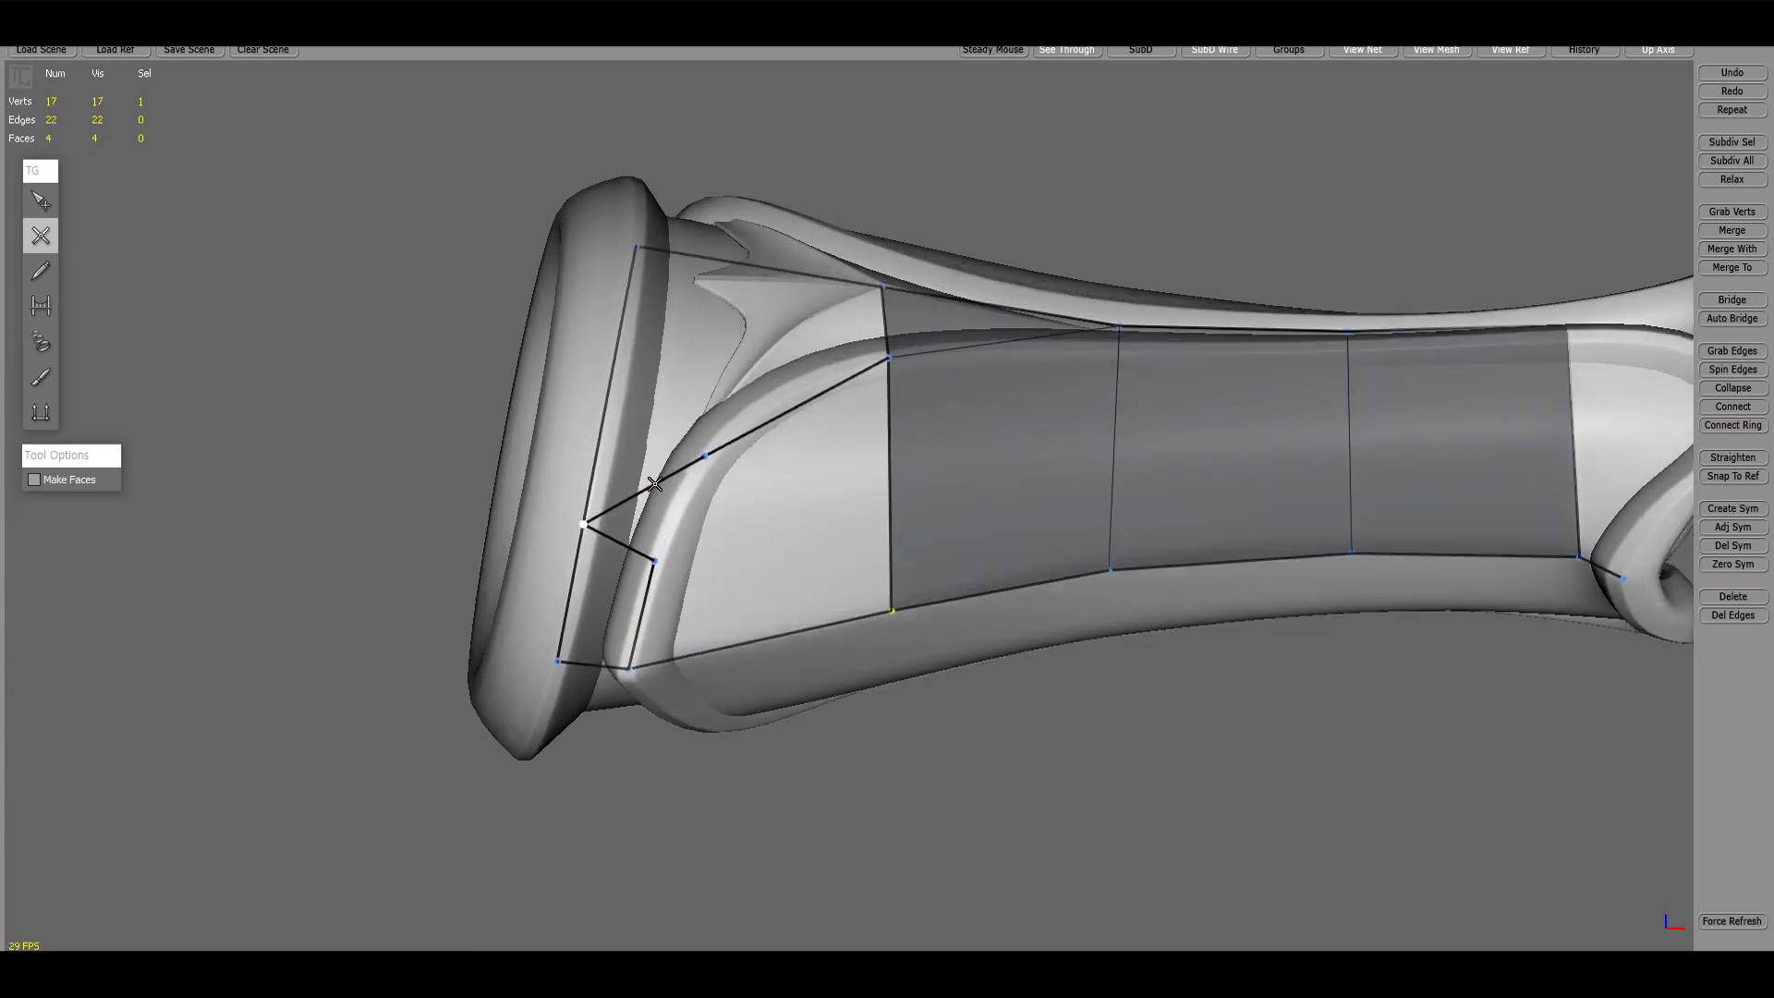
{"action": "left_click", "coordinate": [581, 538]}
{"action": "mouse_move", "coordinate": [581, 538]}
{"action": "left_mouse_down", "text": "alt"}
{"action": "mouse_move", "coordinate": [707, 498]}
{"action": "mouse_move", "coordinate": [690, 565]}
{"action": "left_mouse_up", "text": "alt"}
{"action": "left_click", "coordinate": [707, 497]}
{"action": "left_click", "coordinate": [689, 564]}
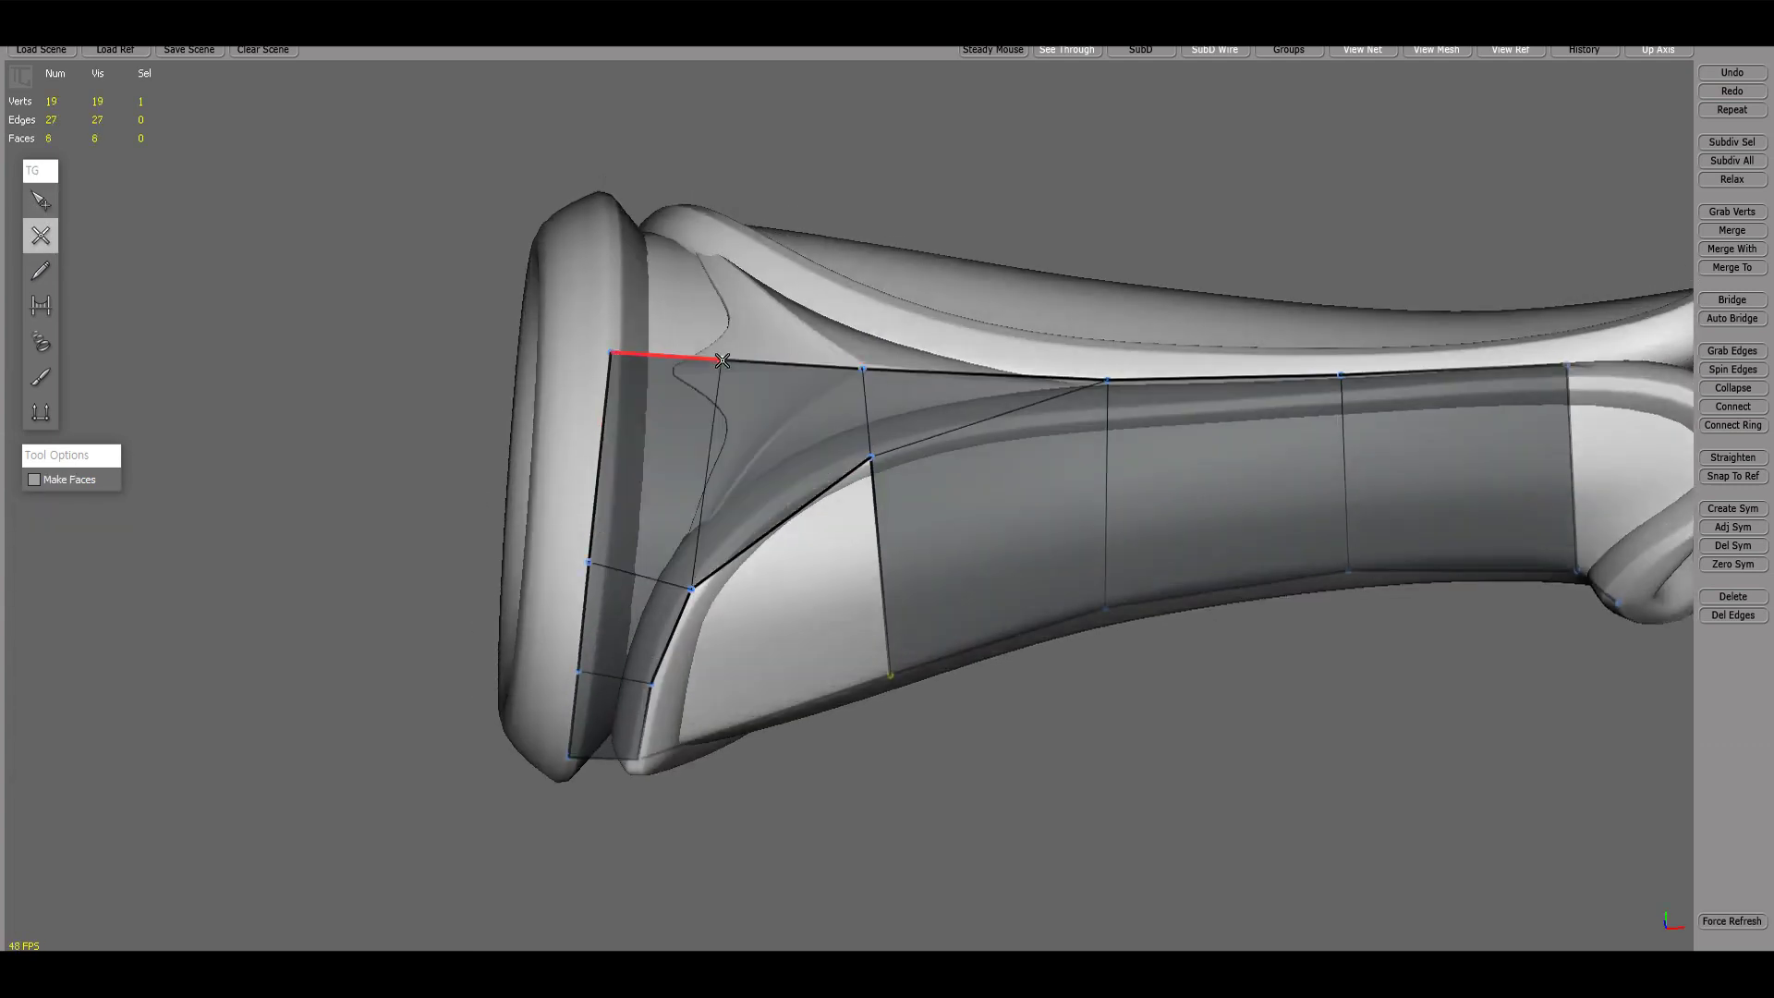
{"action": "left_click_drag", "start_coordinate": [722, 360], "coordinate": [730, 415], "text": "alt"}
Step: Add a second row of faces, alternating Select and Create tools, reaching 13 faces
{"action": "key", "text": "s"}
{"action": "mouse_move", "coordinate": [617, 420]}
{"action": "left_mouse_down", "text": "alt"}
{"action": "mouse_move", "coordinate": [812, 455]}
{"action": "mouse_move", "coordinate": [674, 456]}
{"action": "mouse_move", "coordinate": [797, 594]}
{"action": "mouse_move", "coordinate": [1099, 446]}
{"action": "left_mouse_up", "text": "alt"}
{"action": "key", "text": "c"}
{"action": "left_click", "coordinate": [1098, 446]}
{"action": "left_click", "coordinate": [1600, 388]}
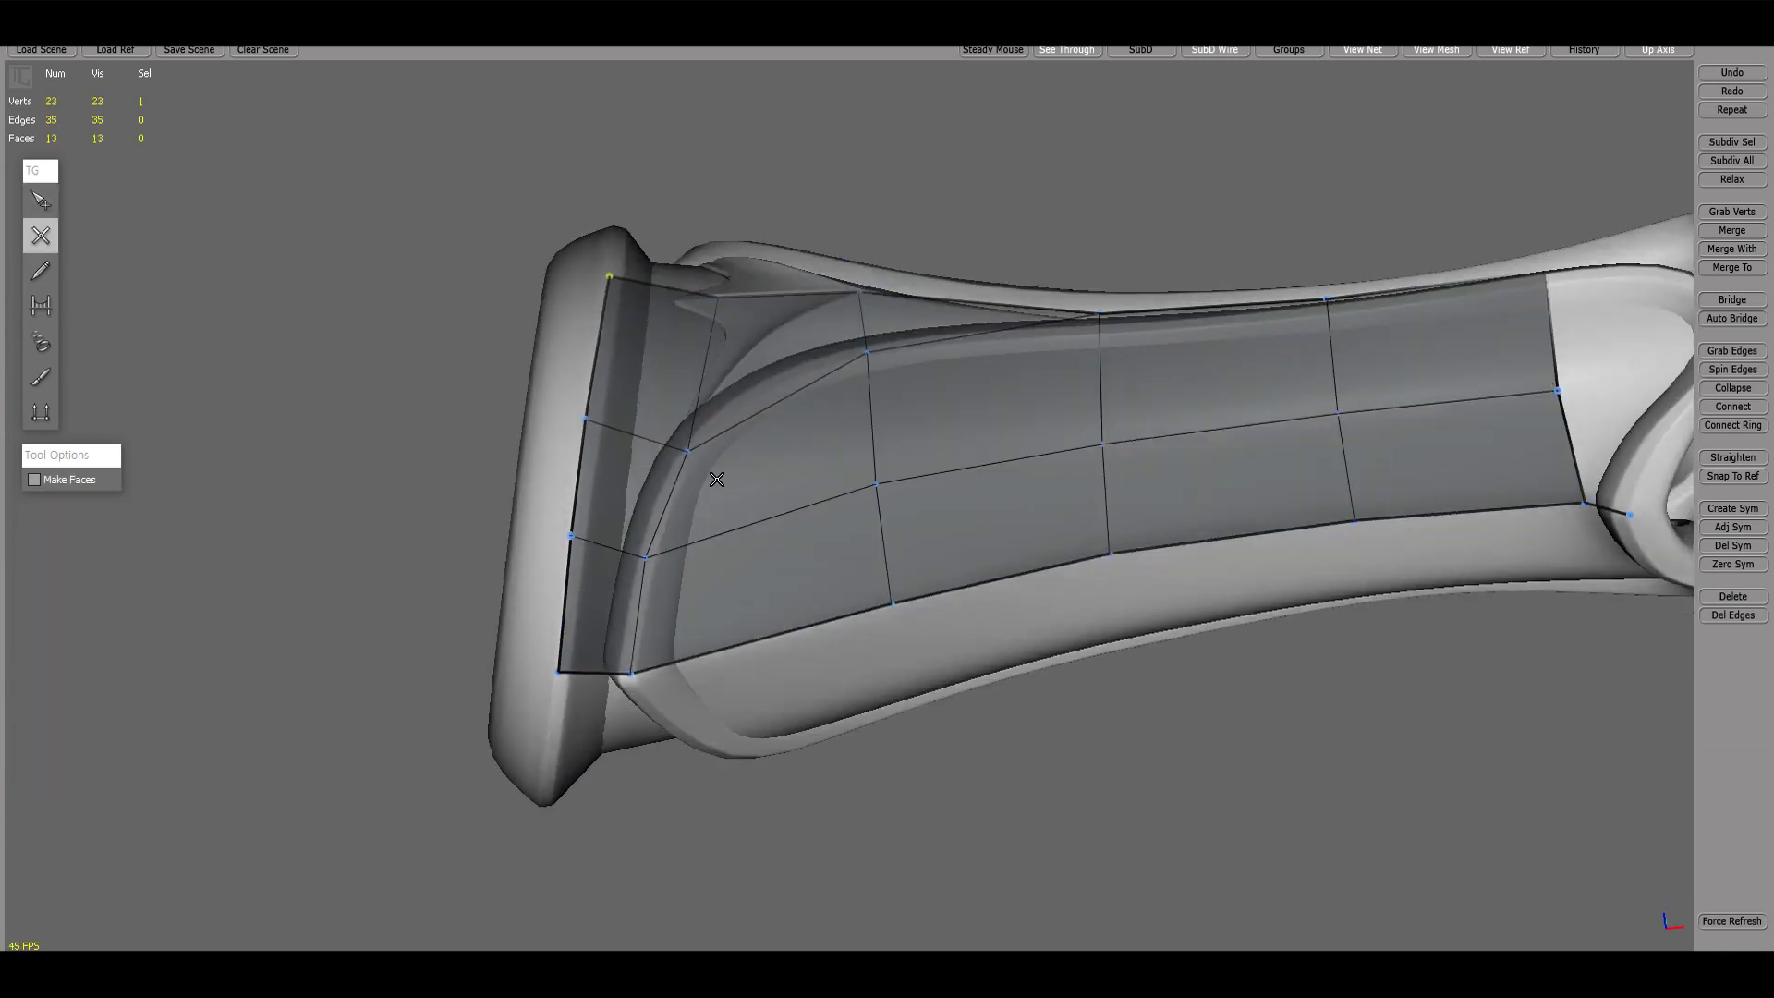
{"action": "key", "text": "s"}
{"action": "mouse_move", "coordinate": [714, 476]}
{"action": "left_mouse_down", "text": "alt"}
{"action": "mouse_move", "coordinate": [915, 615]}
{"action": "mouse_move", "coordinate": [888, 309]}
{"action": "mouse_move", "coordinate": [885, 686]}
{"action": "left_mouse_up", "text": "alt"}
{"action": "key", "text": "c"}
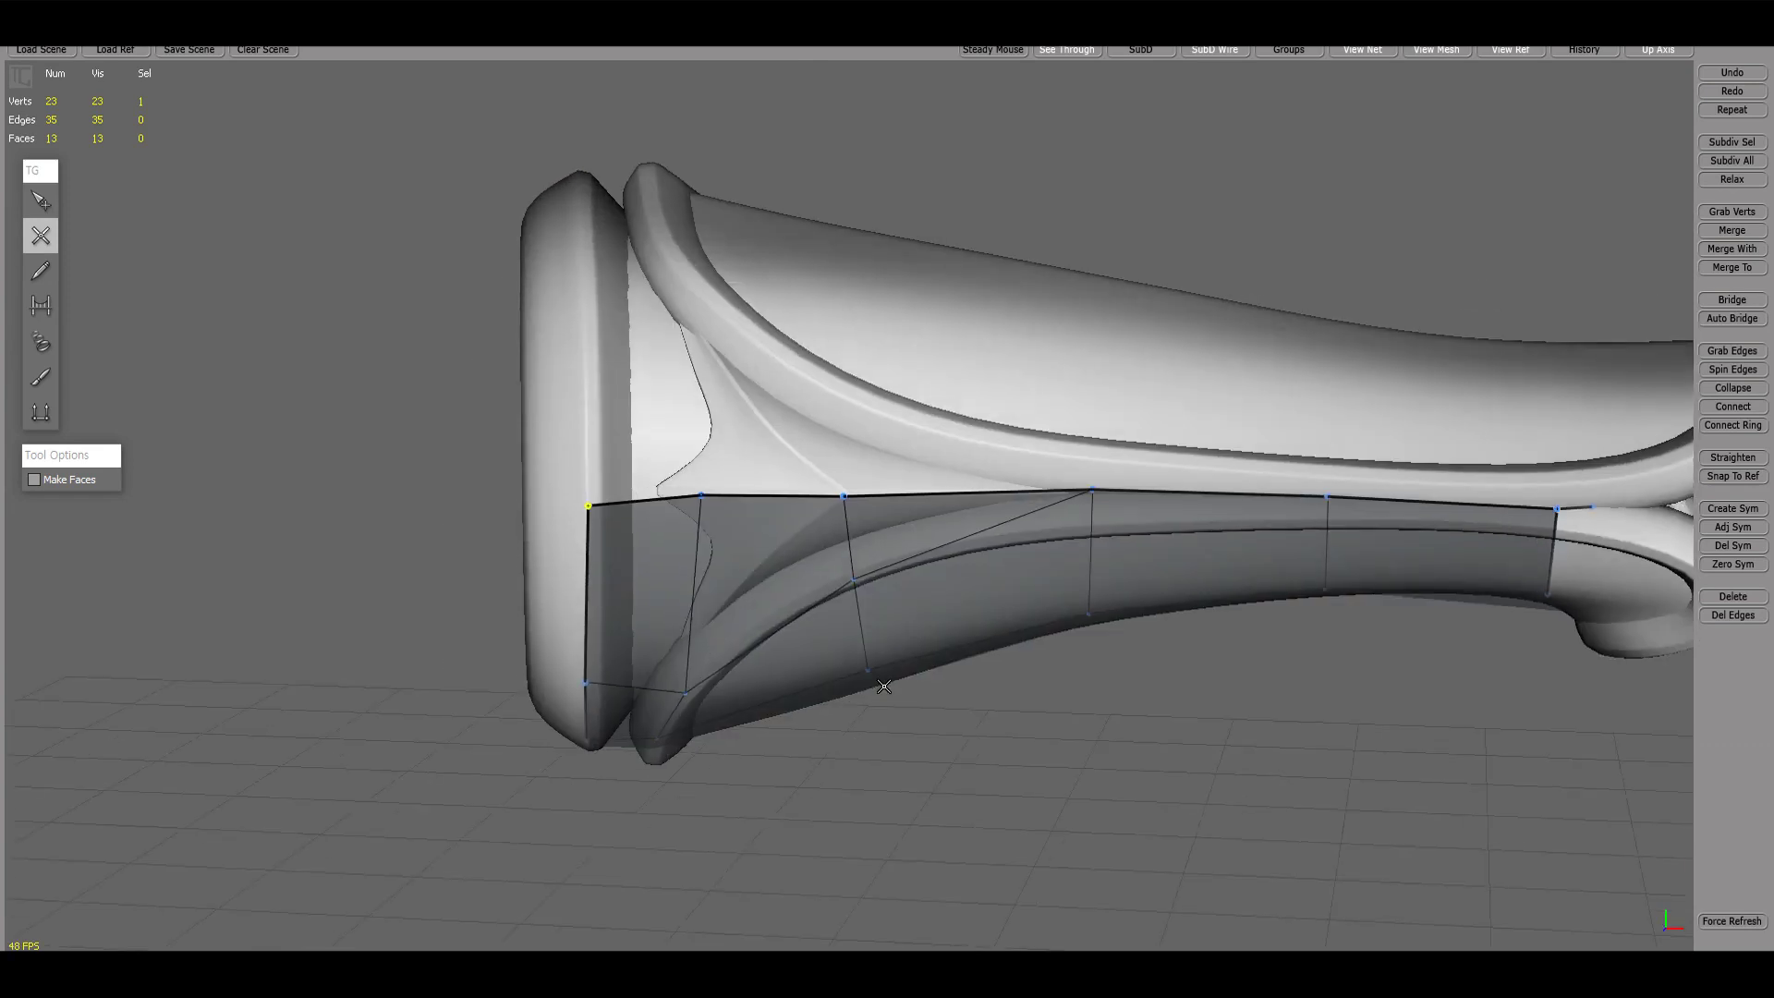
{"action": "key", "text": "s"}
{"action": "left_click_drag", "start_coordinate": [603, 301], "coordinate": [721, 348], "text": "alt"}
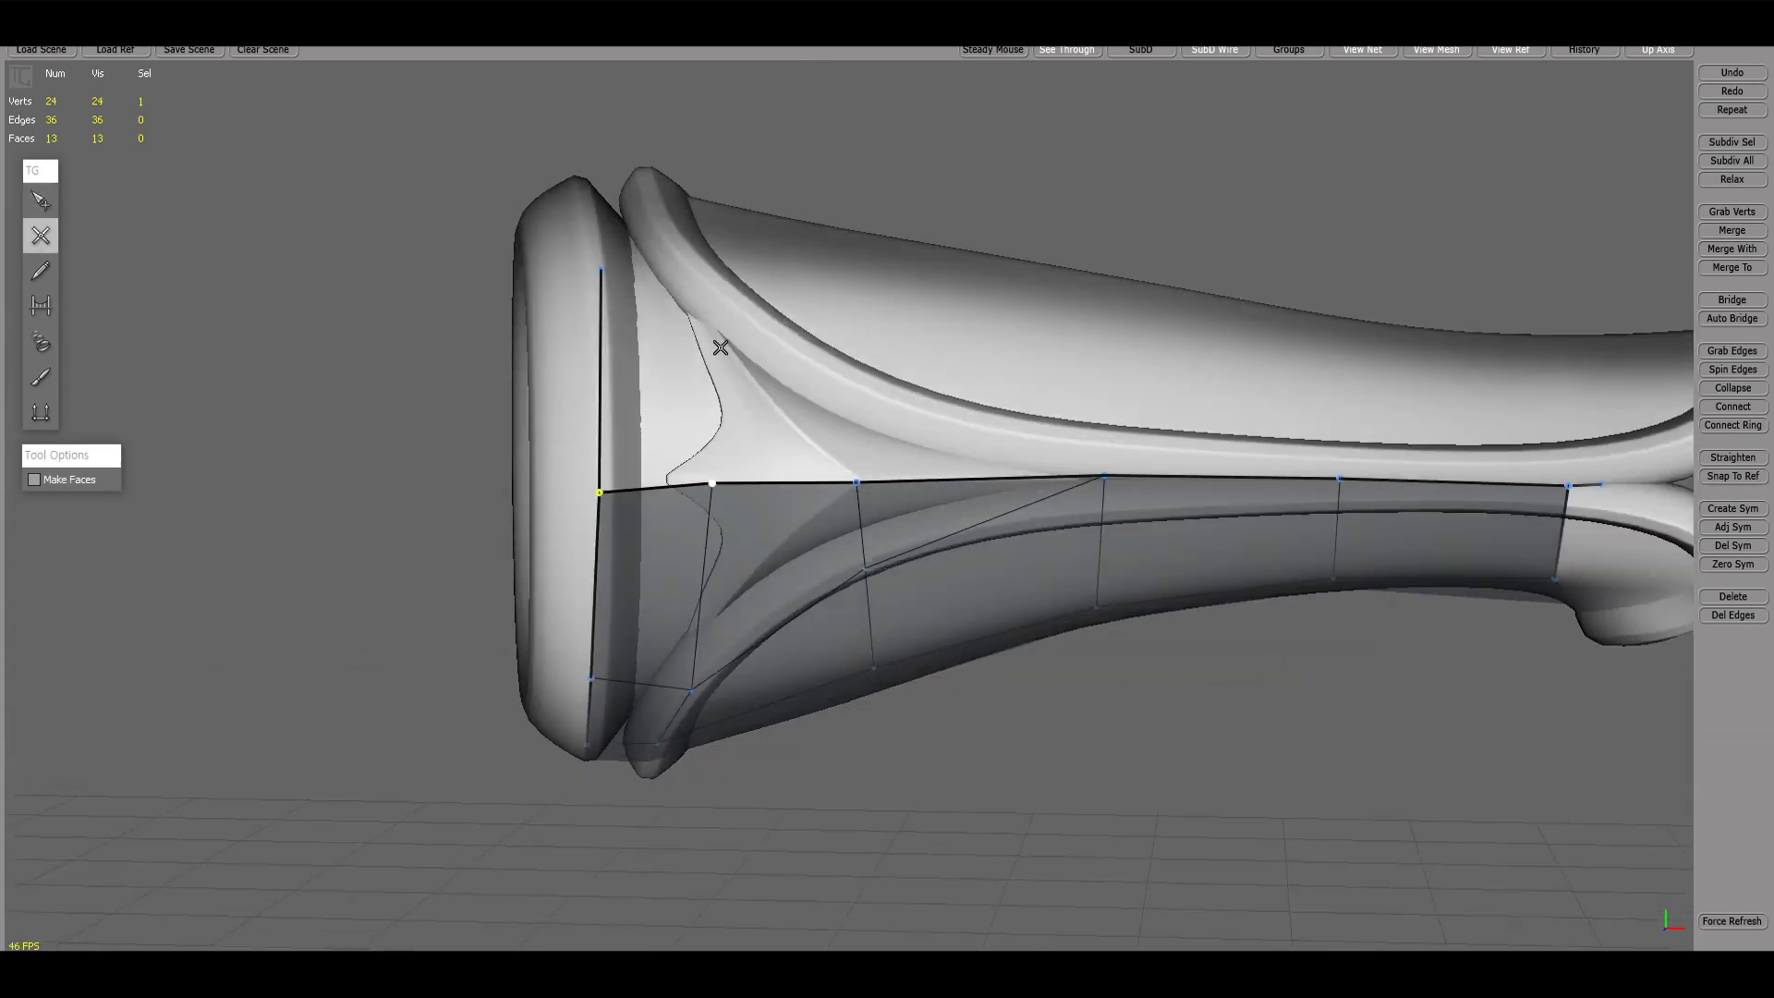